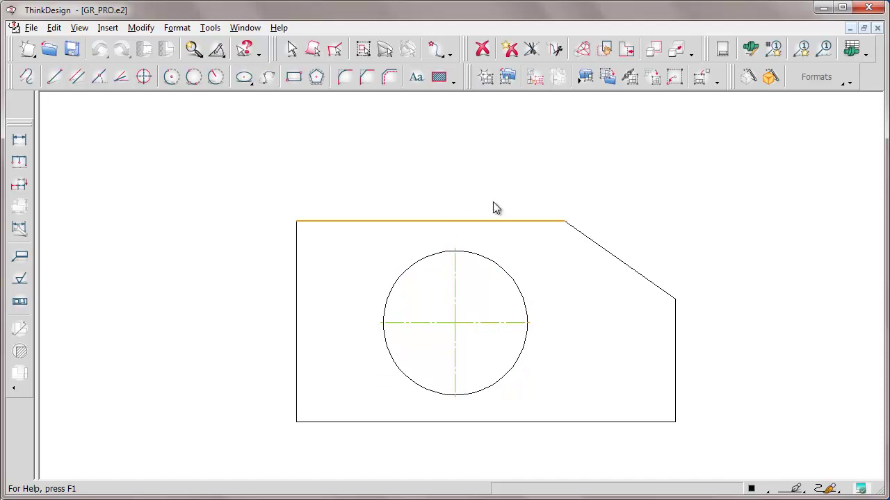
# Start the New Group command twice and cancel it both times.
pyautogui.click(486, 78)
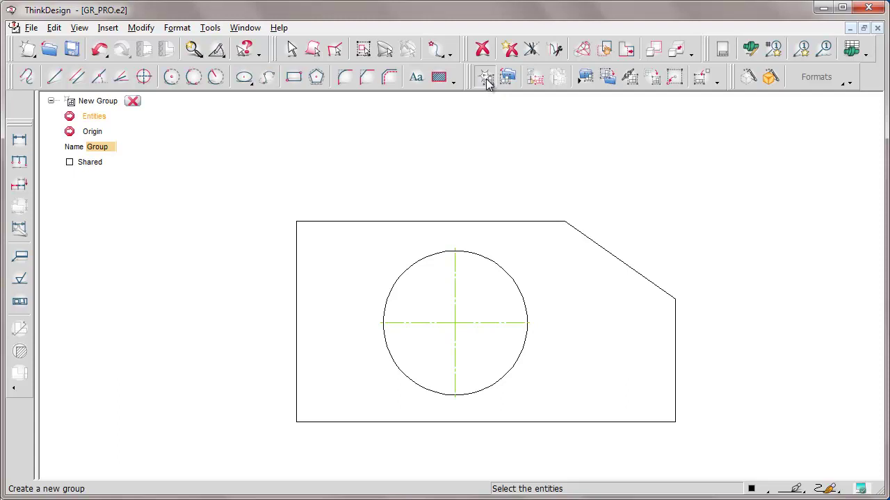
pyautogui.click(132, 101)
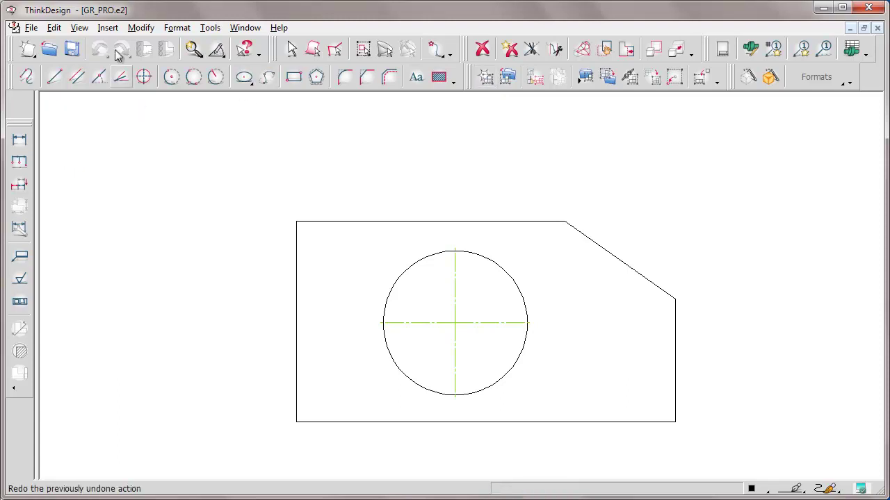
pyautogui.click(108, 28)
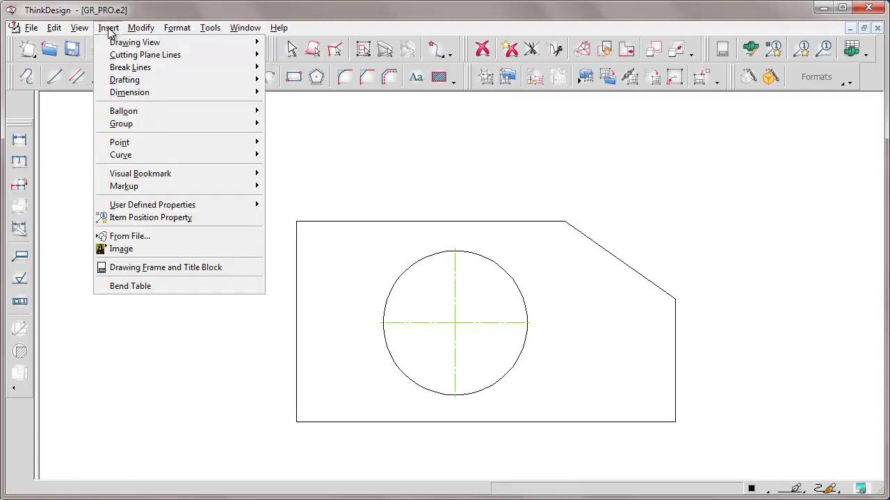
pyautogui.moveTo(180, 125)
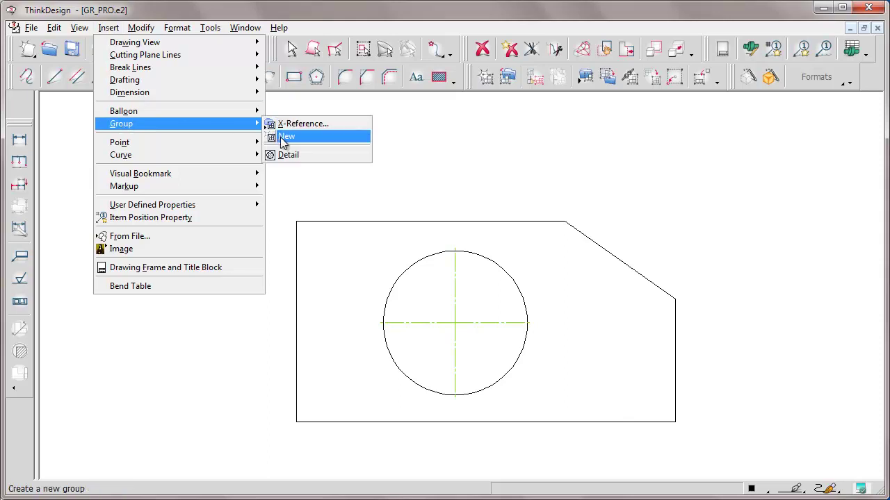
pyautogui.click(281, 137)
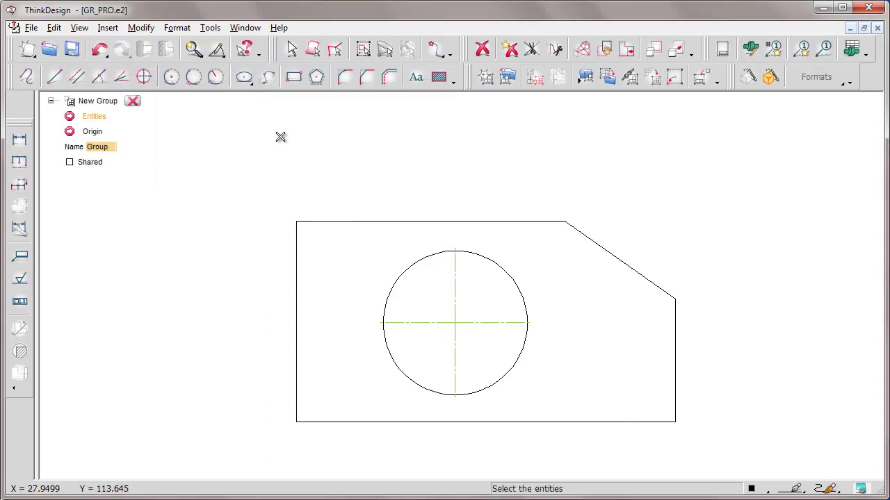
pyautogui.click(133, 101)
# Window-select the whole part with its circle and centre lines and make a new group from it.
pyautogui.moveTo(255, 200); pyautogui.dragTo(749, 447)
pyautogui.rightClick(631, 238)
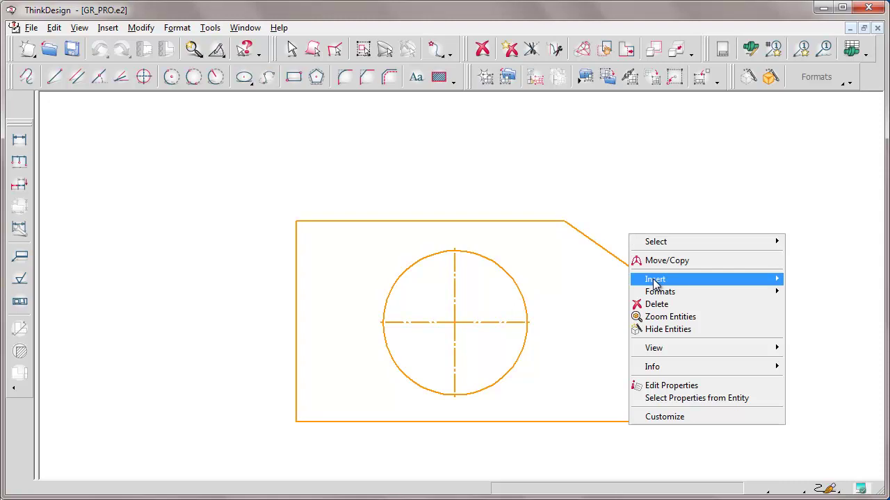
pyautogui.moveTo(652, 280)
pyautogui.click(820, 282)
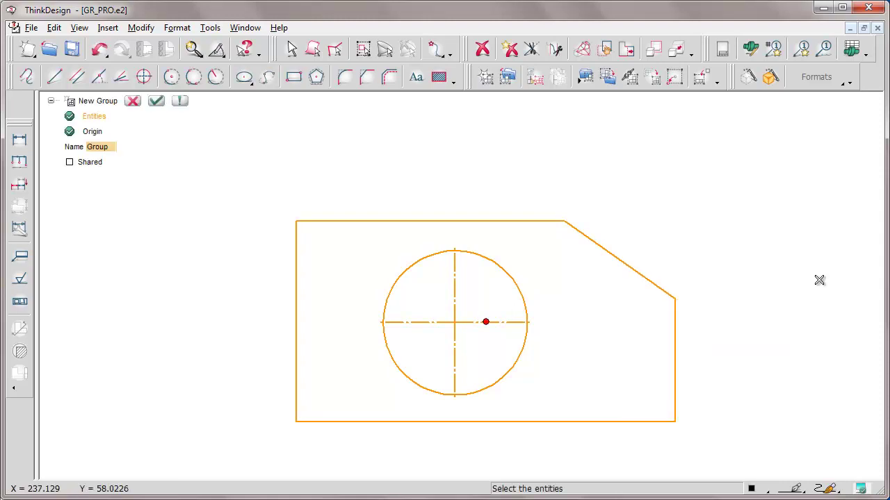
# Reset the group origin to the circle's centre, enter the name GR01, and confirm the group.
pyautogui.rightClick(87, 136)
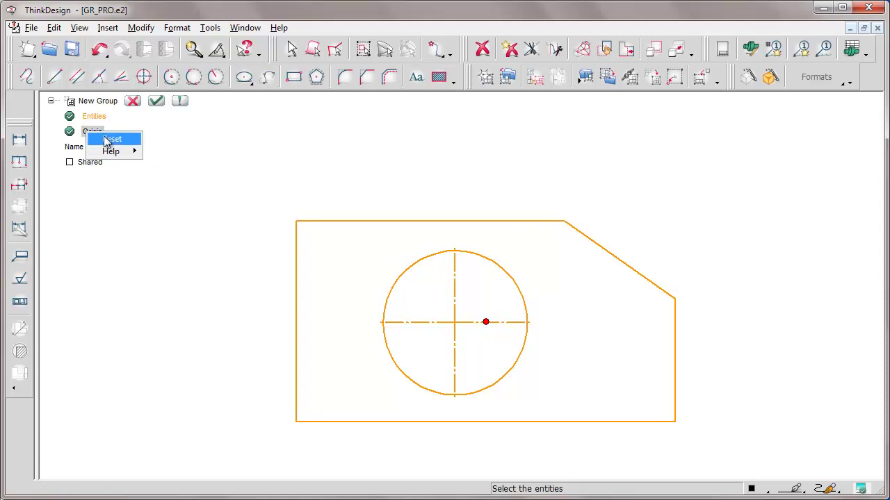
pyautogui.click(111, 139)
pyautogui.click(455, 323)
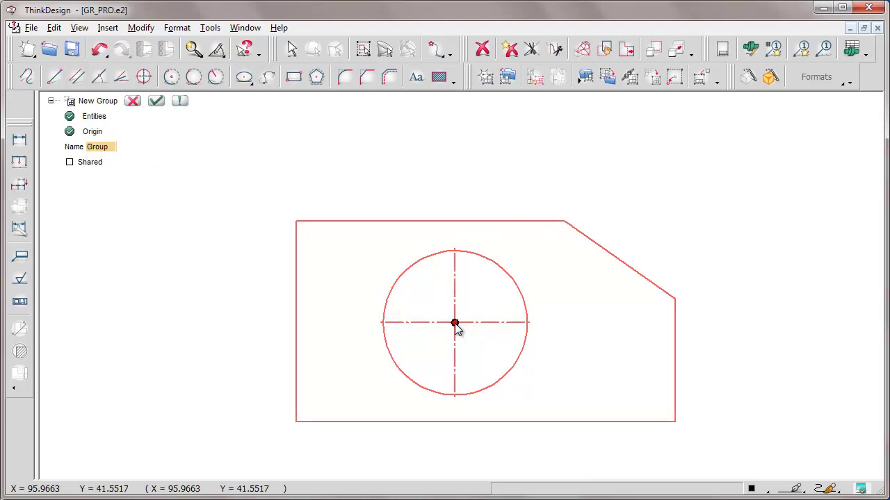
pyautogui.click(111, 147)
pyautogui.write('GR01')
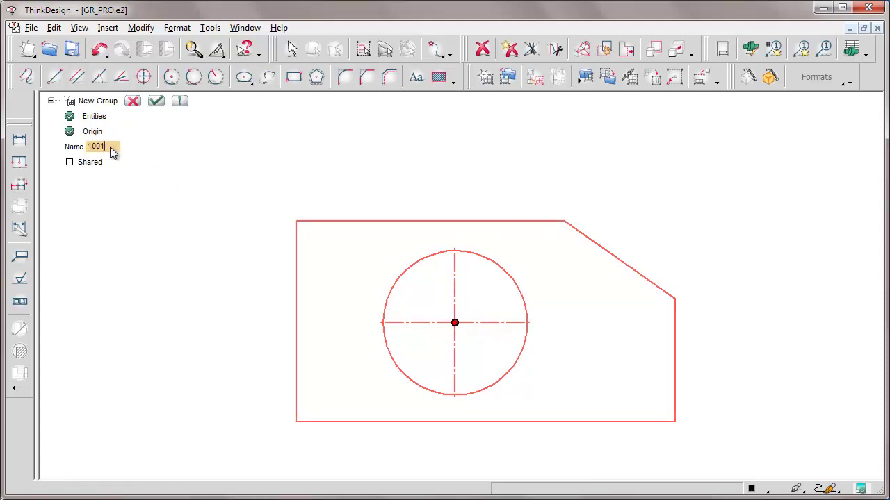
pyautogui.click(156, 101)
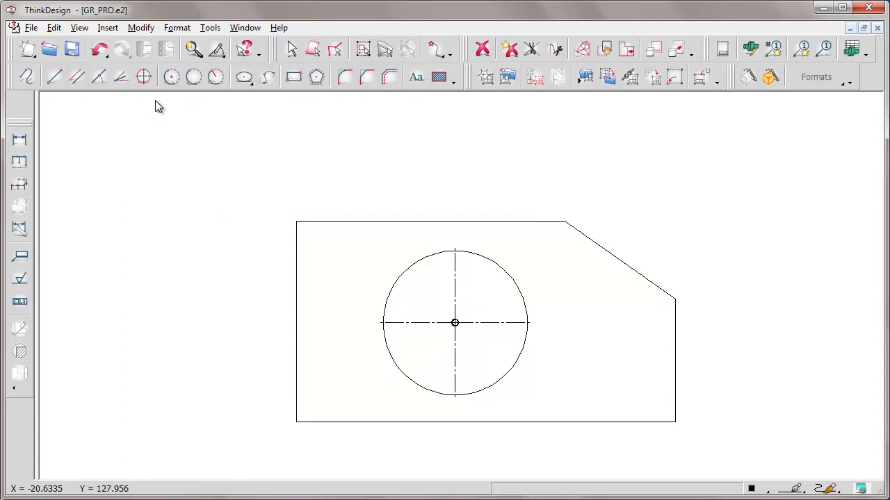
pyautogui.rightClick(447, 227)
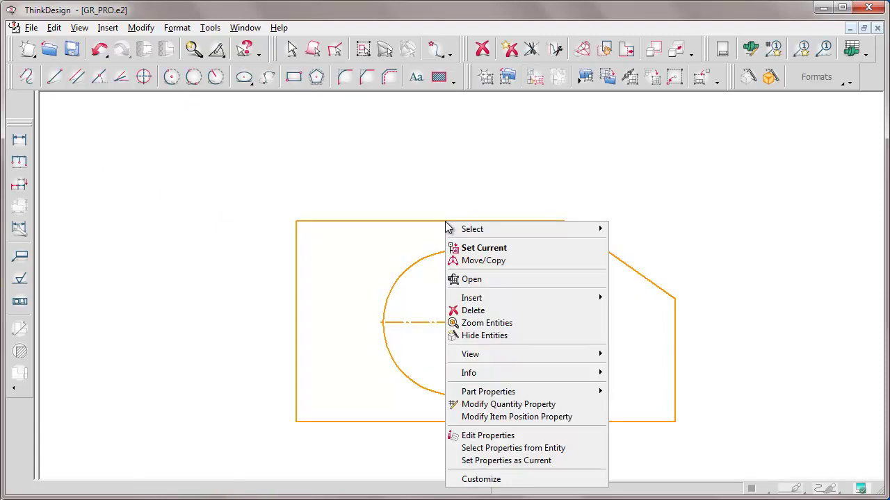
pyautogui.click(477, 436)
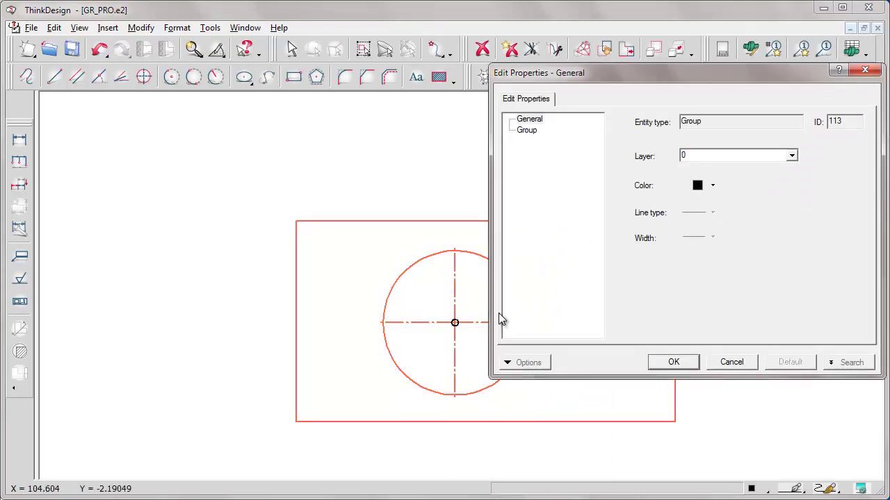
pyautogui.click(527, 131)
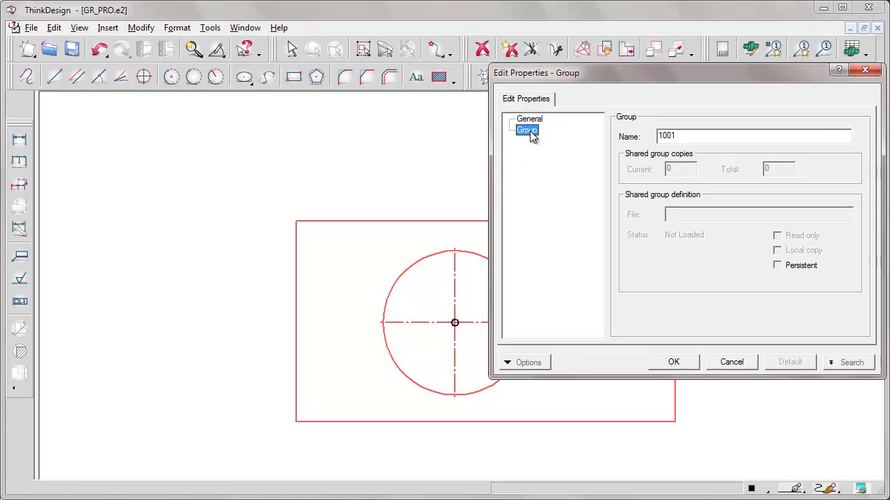
pyautogui.click(529, 121)
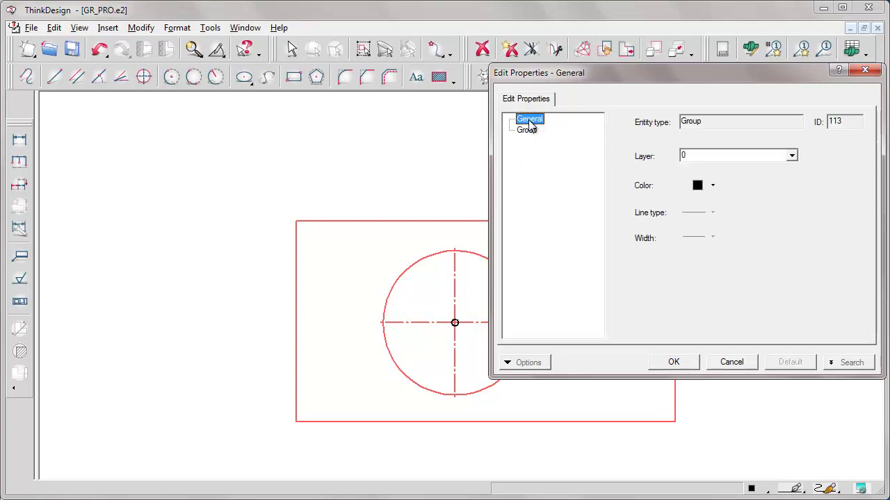
pyautogui.click(867, 72)
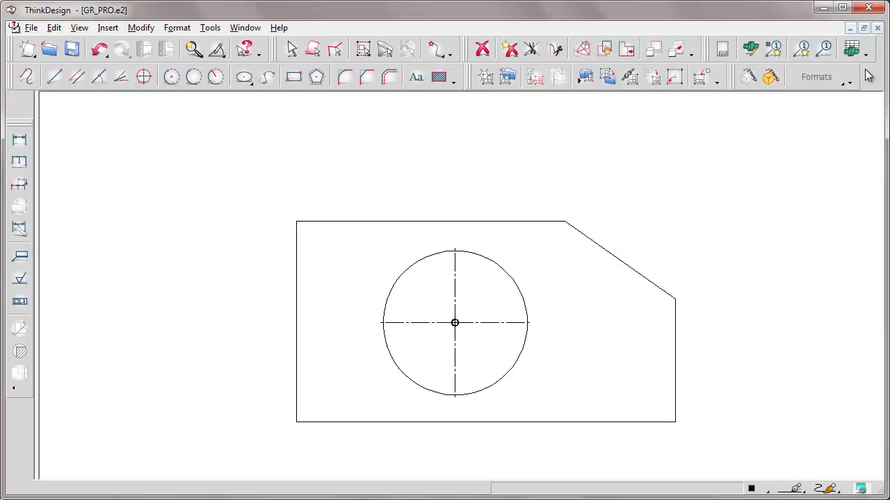
pyautogui.rightClick(493, 203)
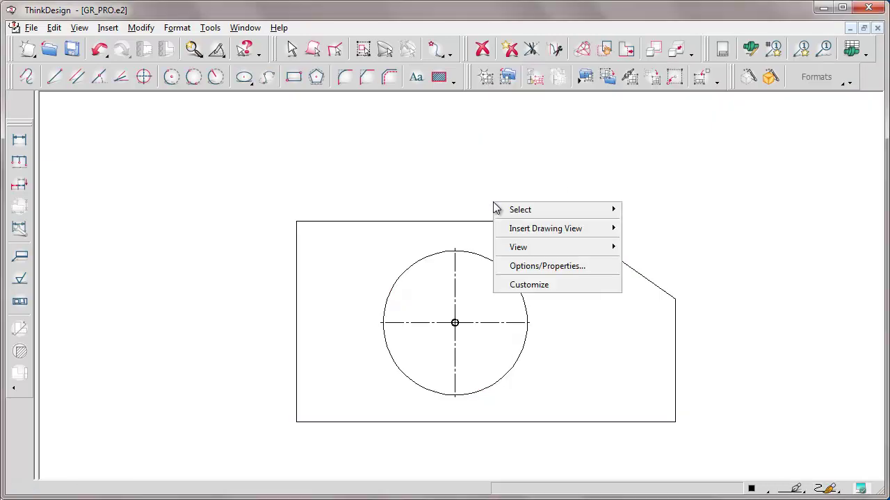
pyautogui.click(557, 267)
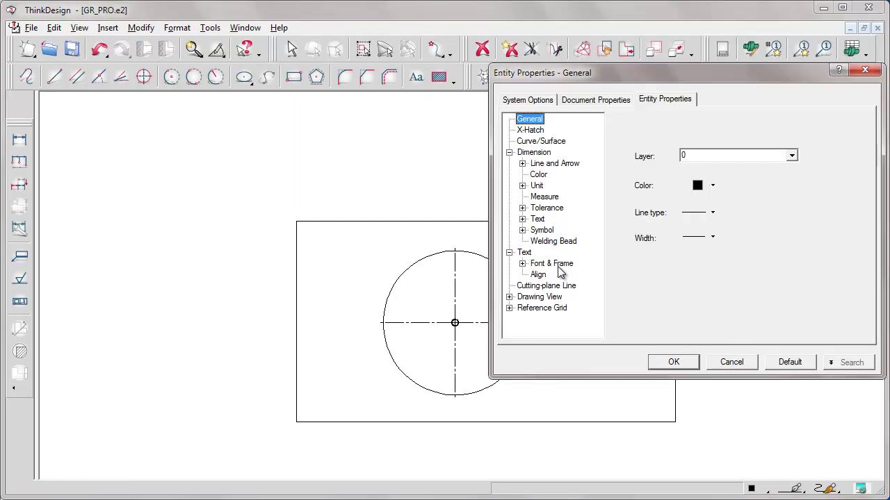
pyautogui.moveTo(524, 74); pyautogui.dragTo(366, 139)
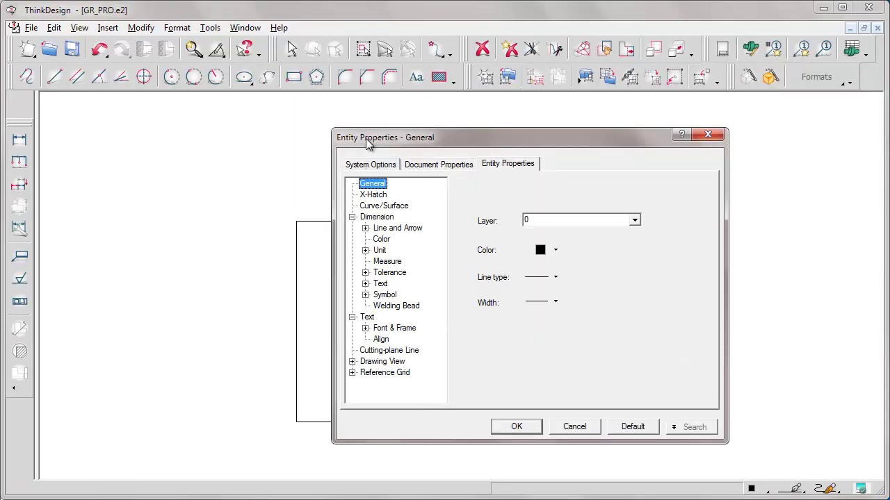
pyautogui.click(432, 165)
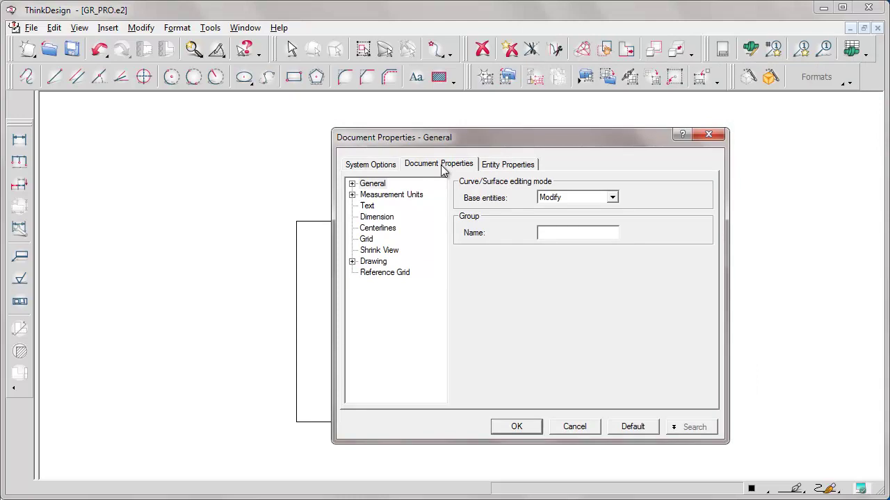
pyautogui.click(353, 262)
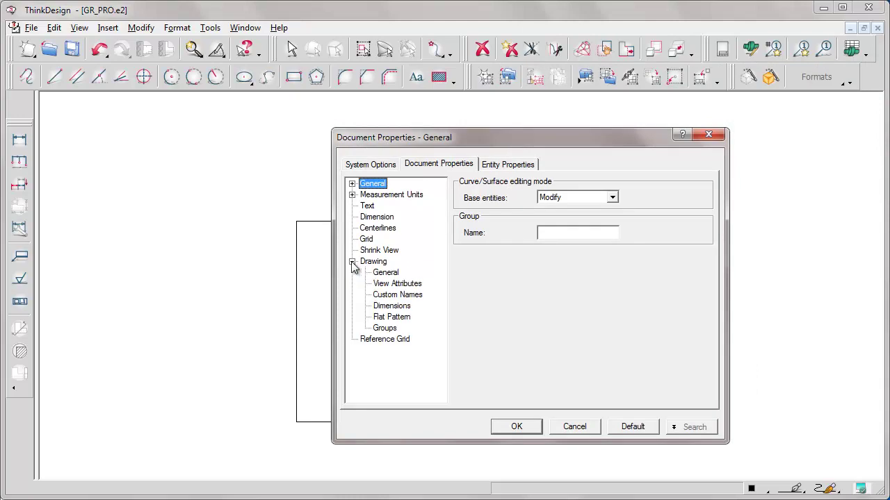
pyautogui.click(386, 328)
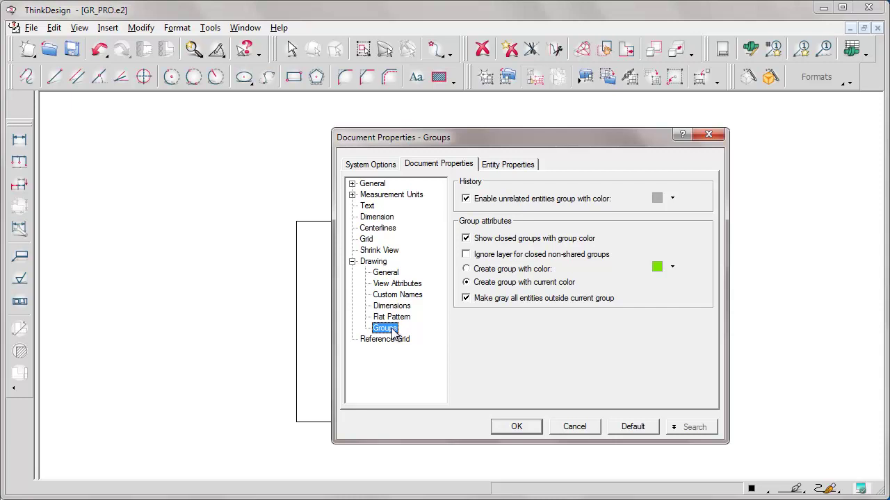
pyautogui.click(516, 426)
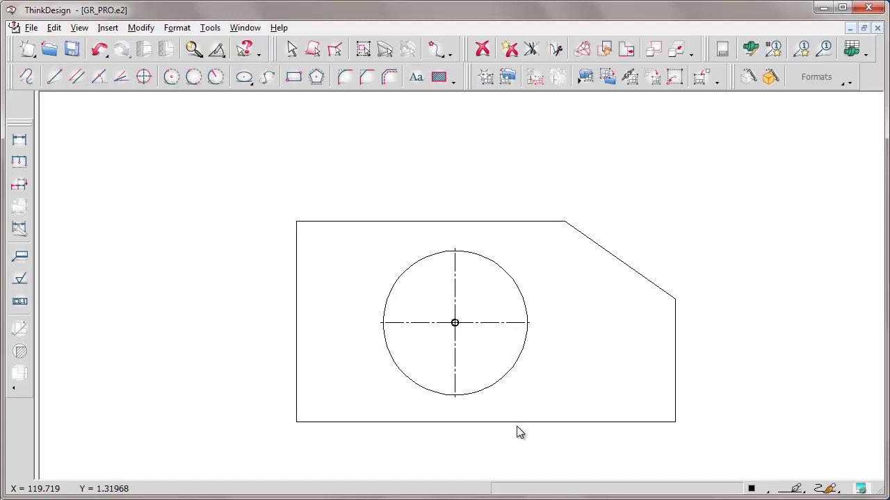
# Make the group current and draw a radius-10 circle centred on the big circle's right edge.
pyautogui.rightClick(496, 222)
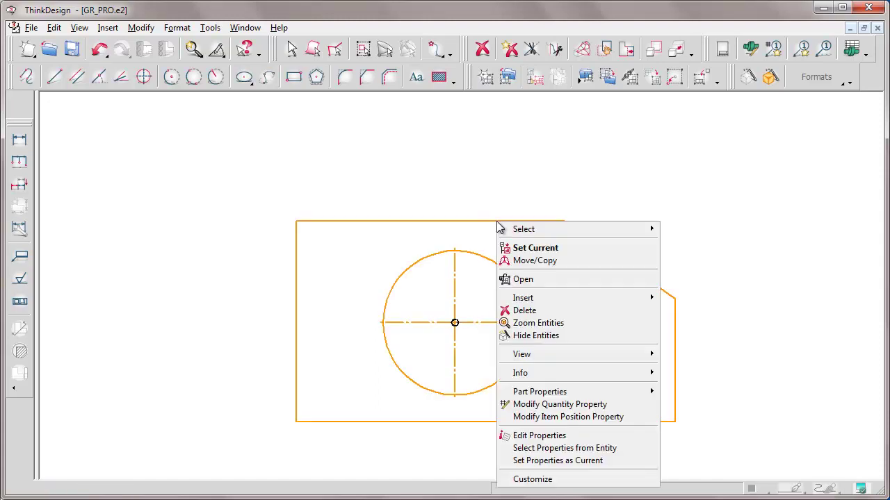
pyautogui.click(527, 249)
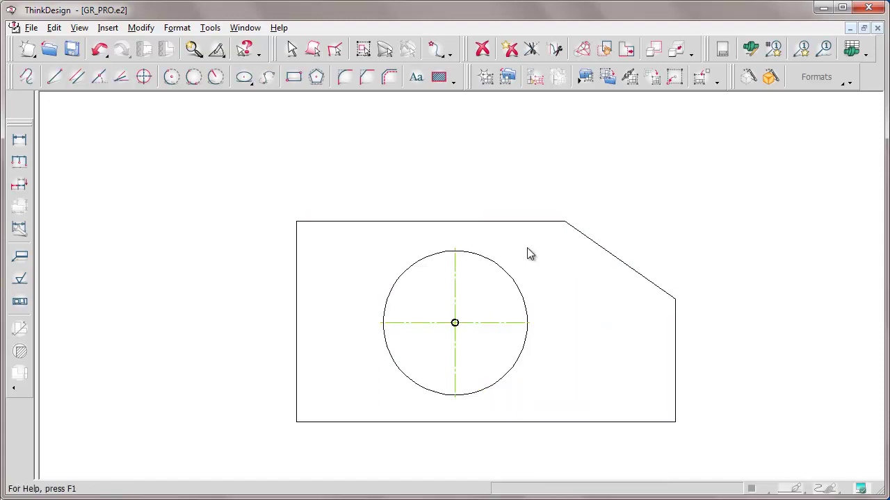
pyautogui.click(171, 77)
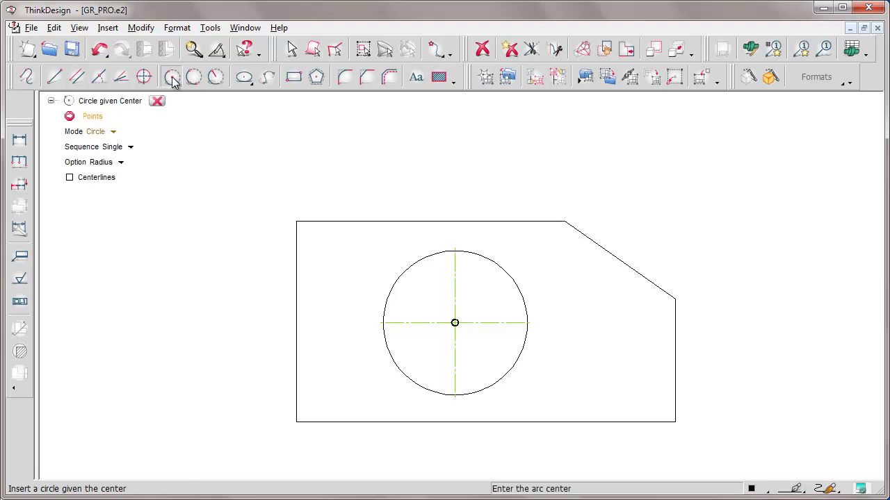
pyautogui.click(527, 322)
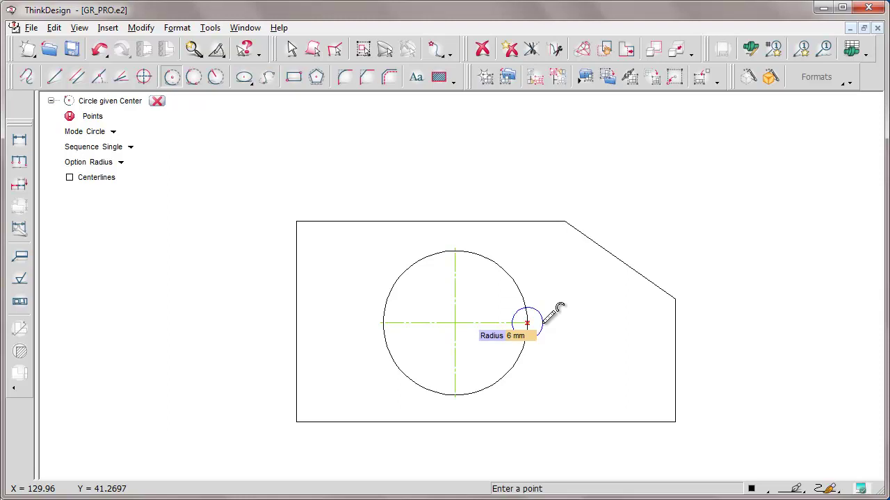
pyautogui.write('10')
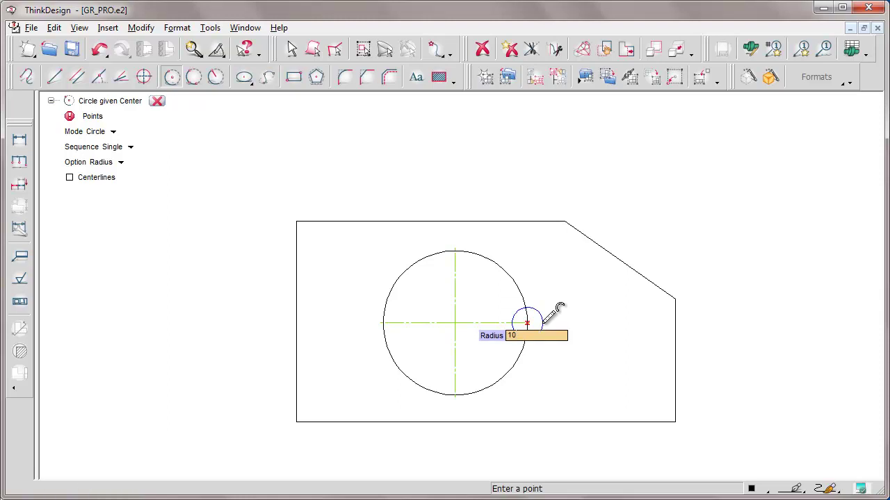
pyautogui.press('Return')
pyautogui.click(157, 101)
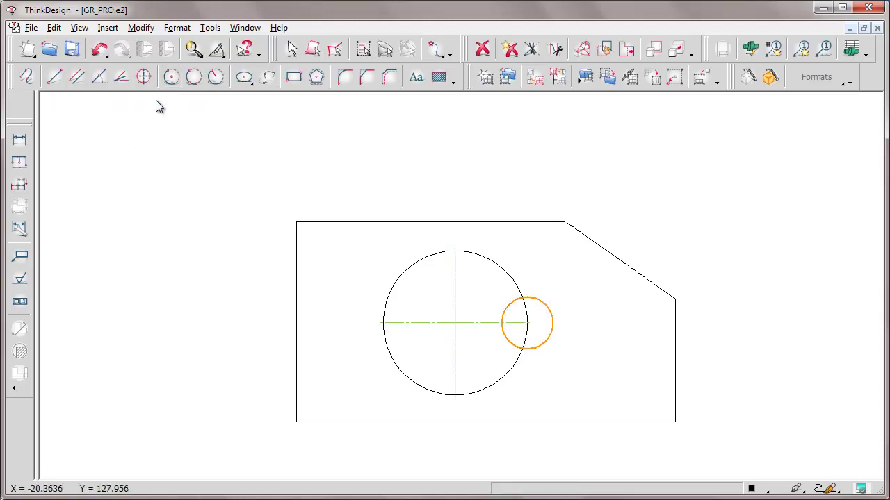
# Trim the small circle's inner arc and the big circle's arc inside it into one lobed outline.
pyautogui.click(511, 53)
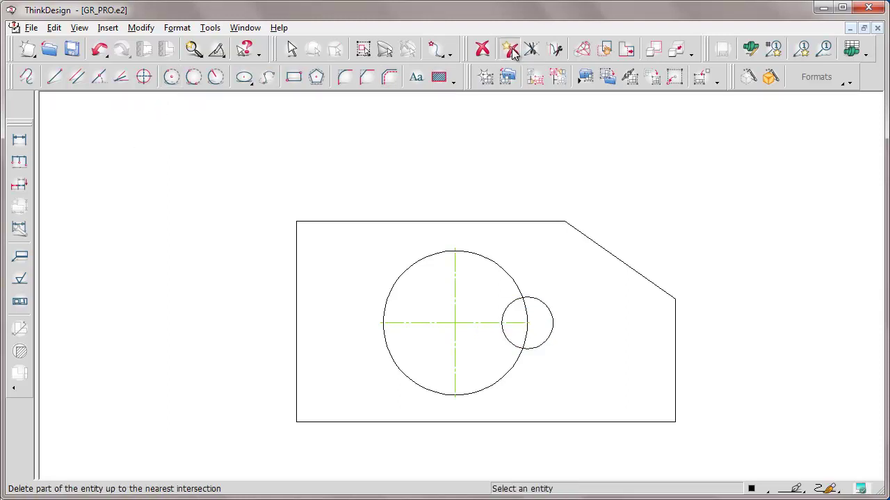
pyautogui.click(522, 311)
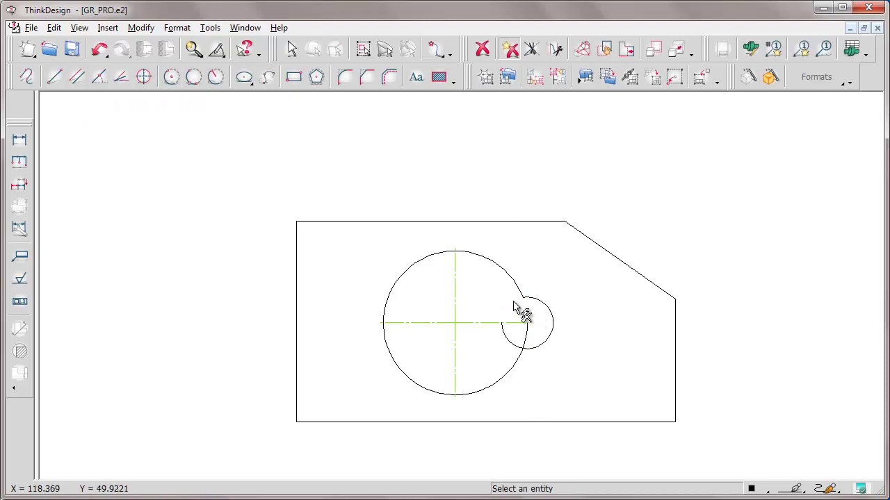
pyautogui.click(508, 340)
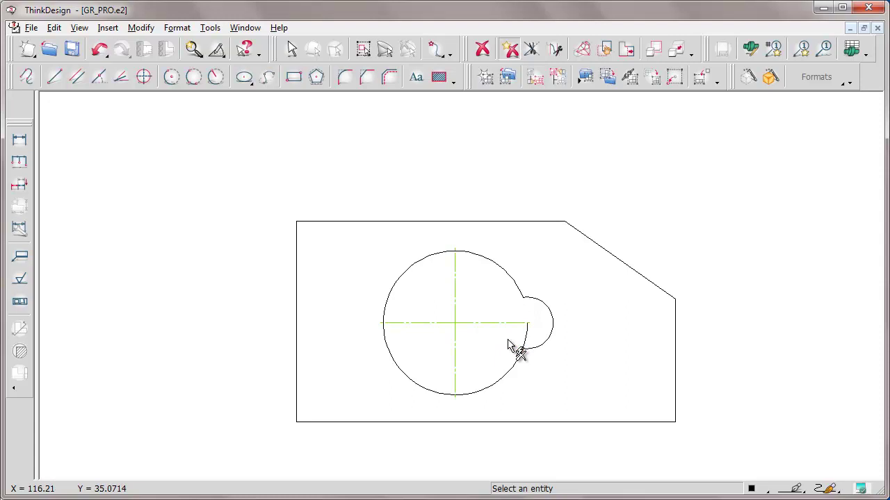
pyautogui.click(526, 337)
pyautogui.press('Escape')
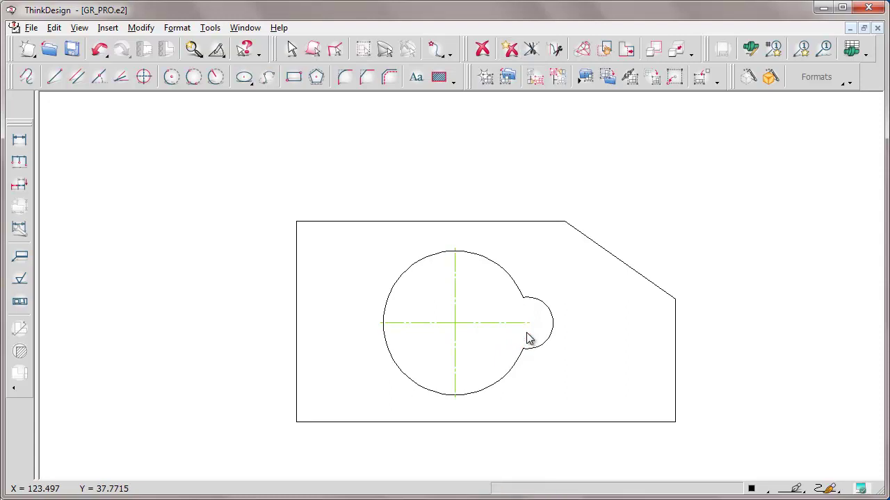
# Zoom Window in on the part outline.
pyautogui.rightClick(542, 299)
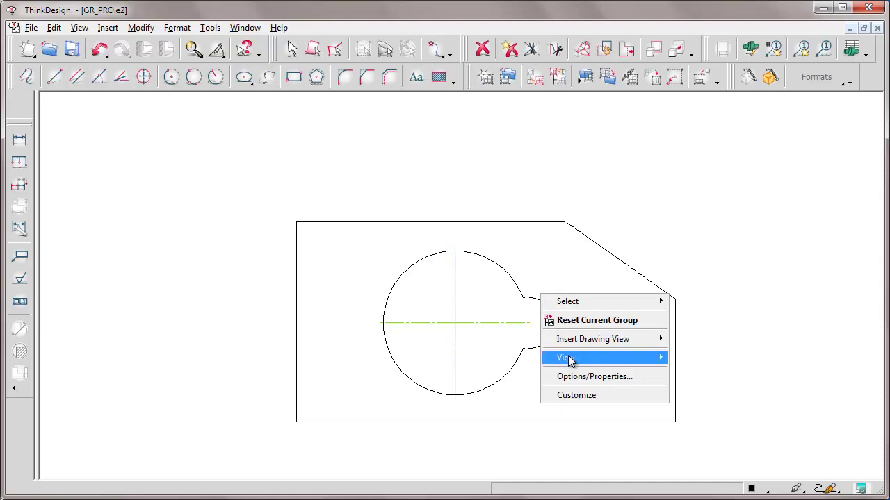
pyautogui.moveTo(571, 357)
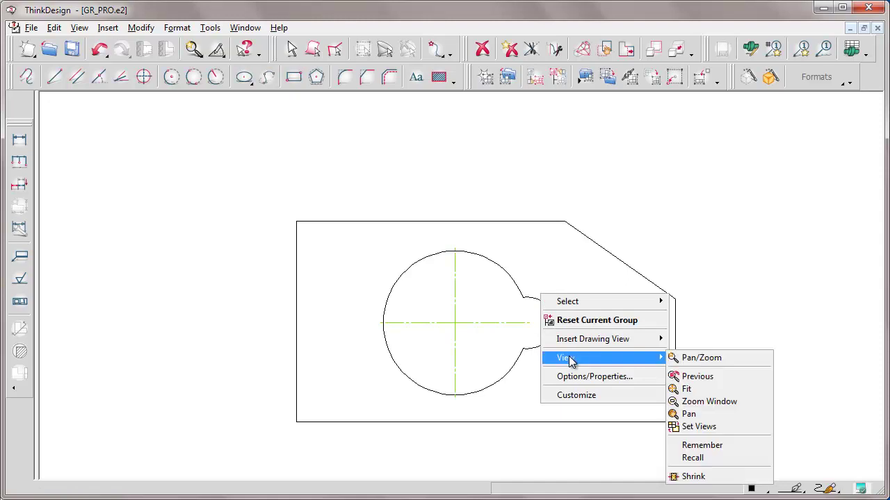
pyautogui.click(702, 401)
pyautogui.click(257, 201)
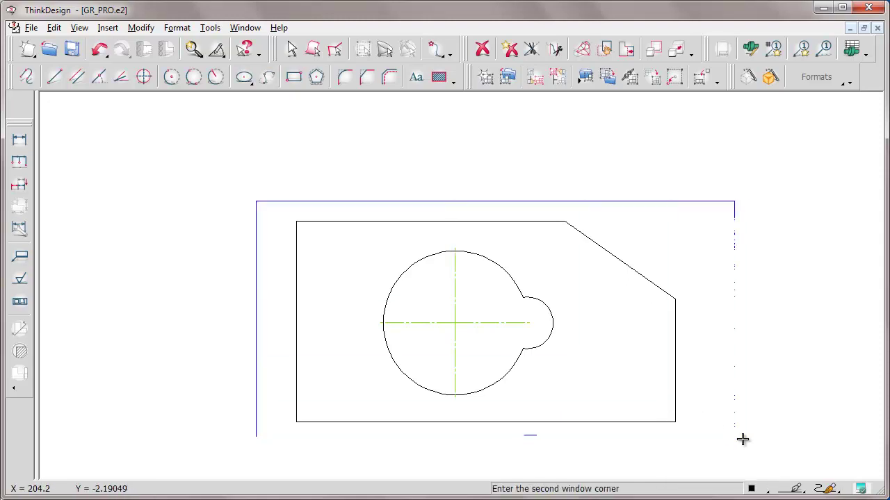
pyautogui.click(745, 440)
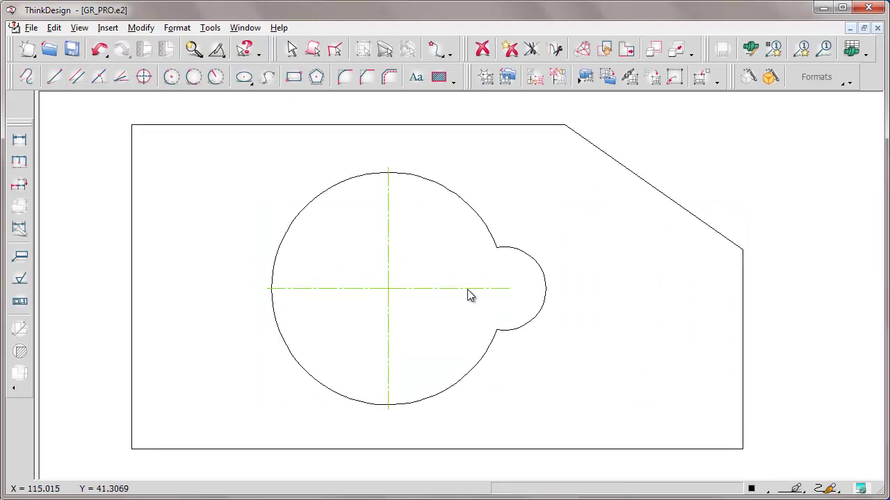
# Stretch the horizontal centerline to extend past the small lobe.
pyautogui.rightClick(467, 294)
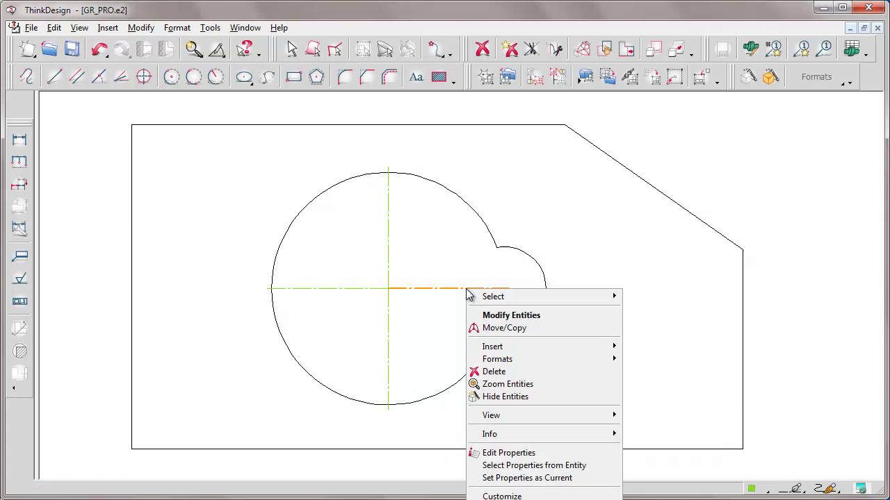
pyautogui.click(508, 316)
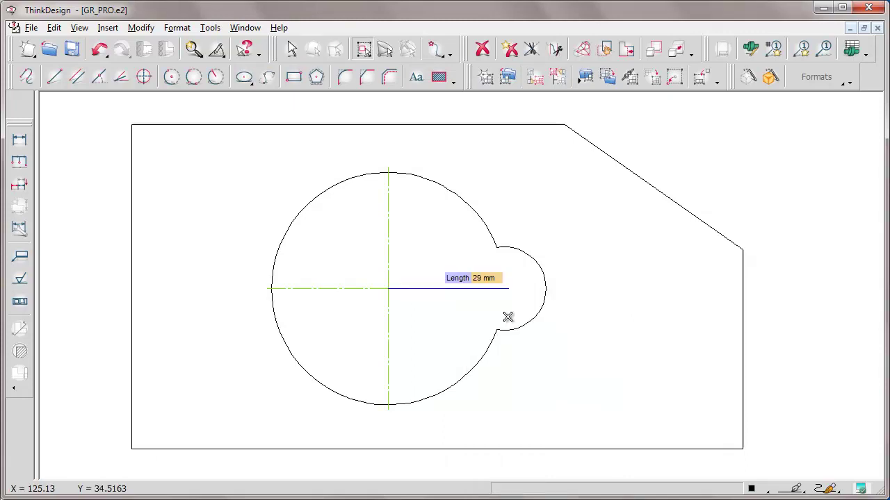
pyautogui.click(574, 295)
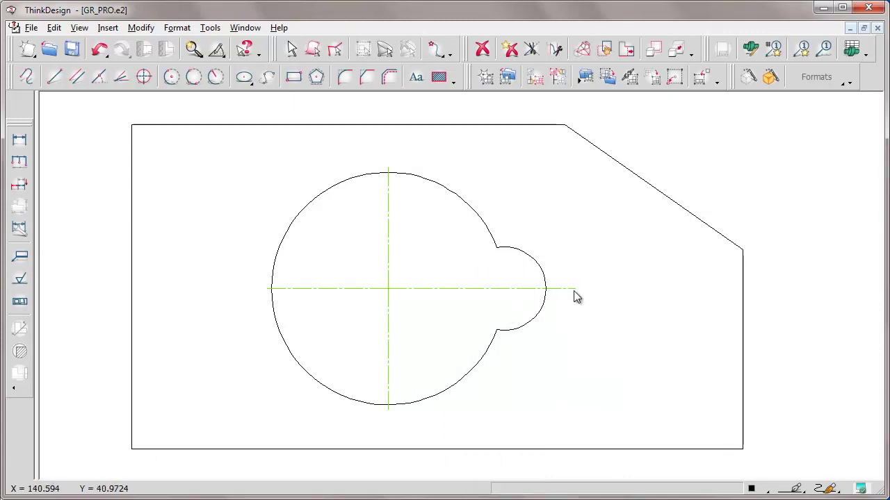
# Reset the current group, clear the selection, and reveal the drawing structure tree.
pyautogui.rightClick(506, 241)
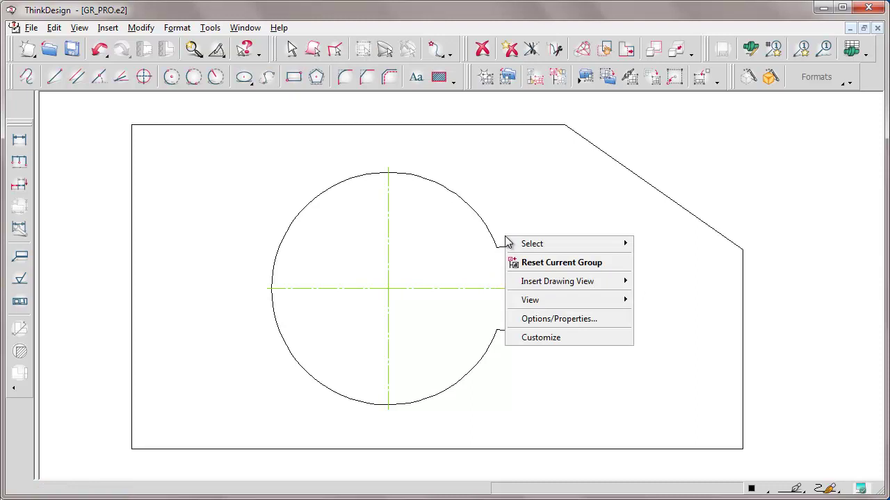
pyautogui.click(562, 264)
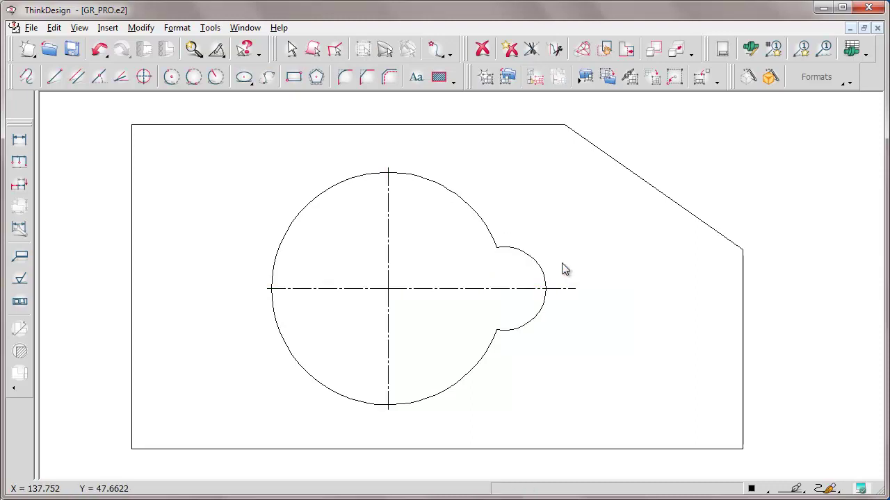
pyautogui.click(504, 253)
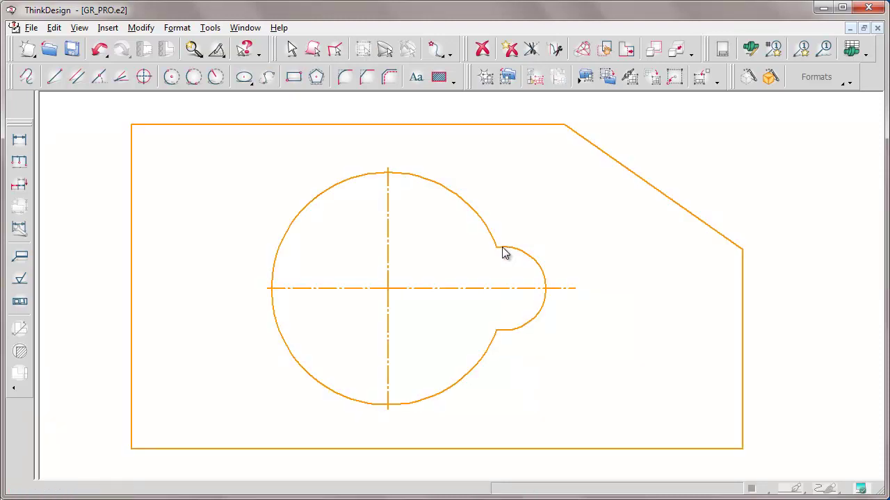
pyautogui.click(143, 162)
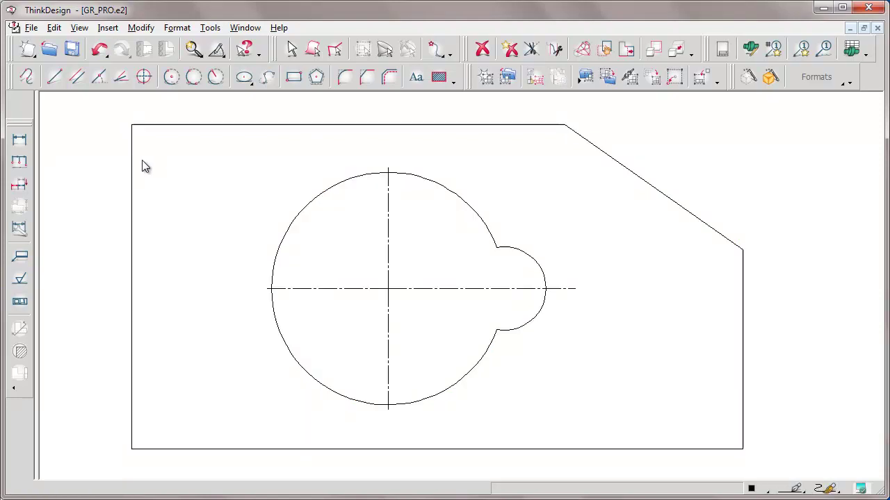
pyautogui.moveTo(38, 150); pyautogui.dragTo(164, 150)
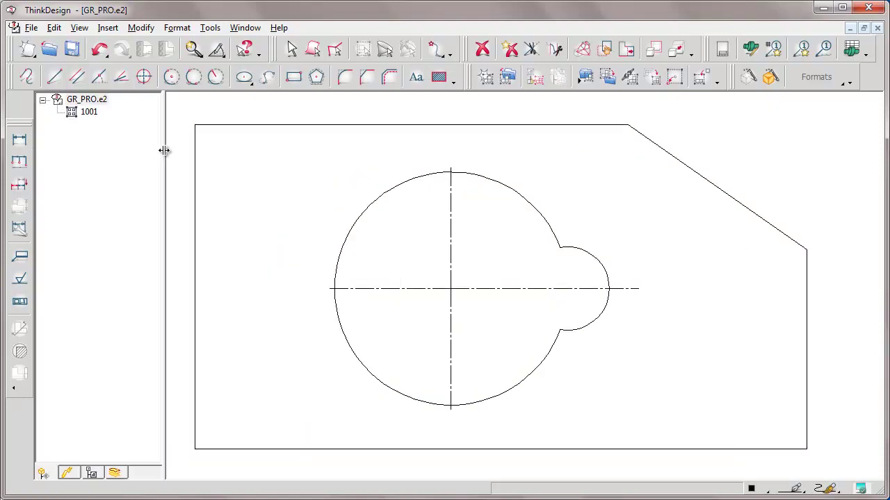
# Set Drawing Structure Options' Show entities to All so group 1001 lists its Curve items.
pyautogui.rightClick(70, 170)
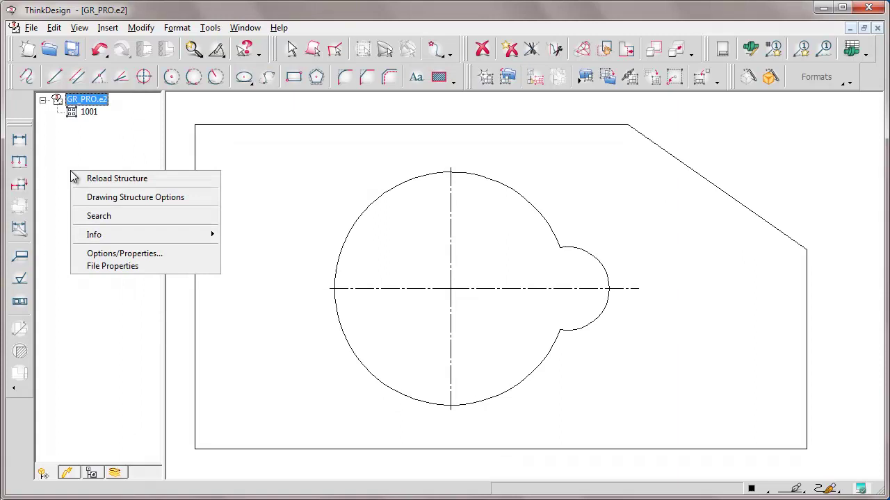
pyautogui.click(142, 197)
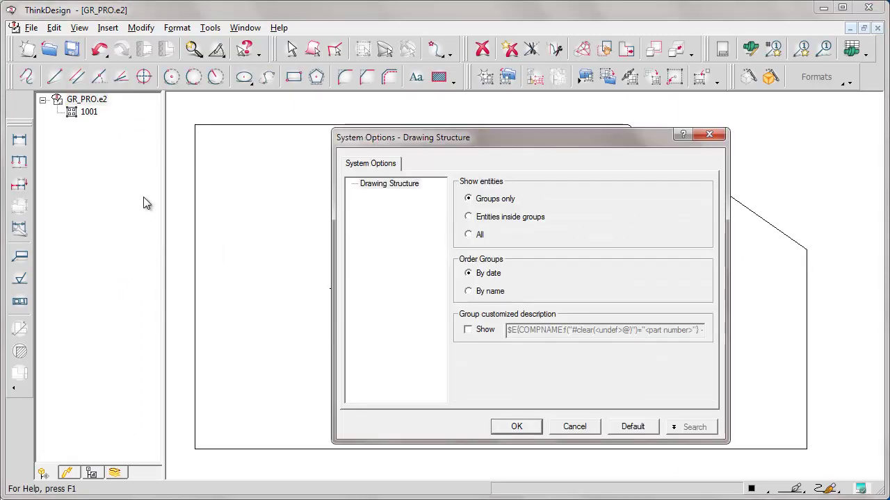
pyautogui.click(469, 217)
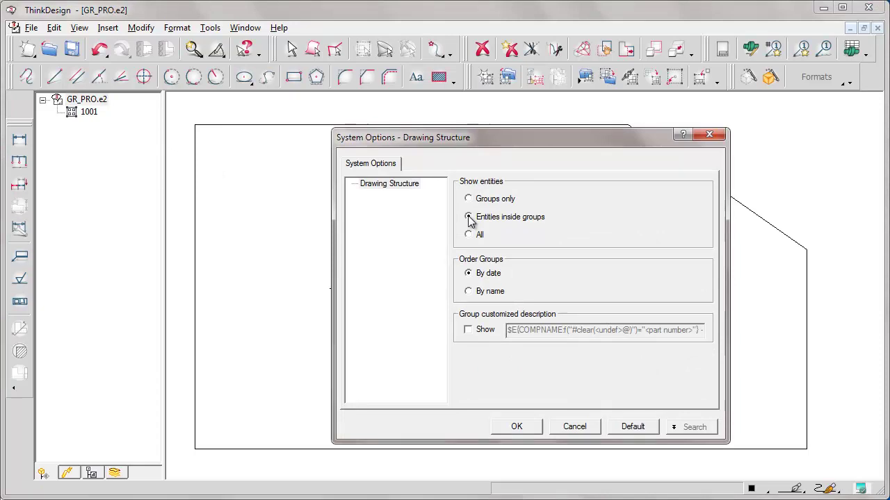
pyautogui.click(468, 235)
pyautogui.click(516, 426)
pyautogui.click(58, 113)
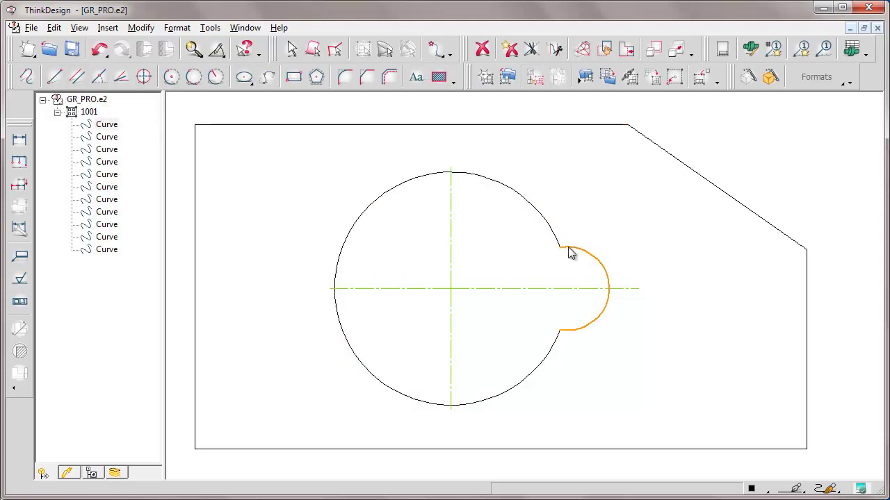
# Open group 1001 for editing and delete the diagonal top-right edge.
pyautogui.press('Escape')
pyautogui.rightClick(253, 127)
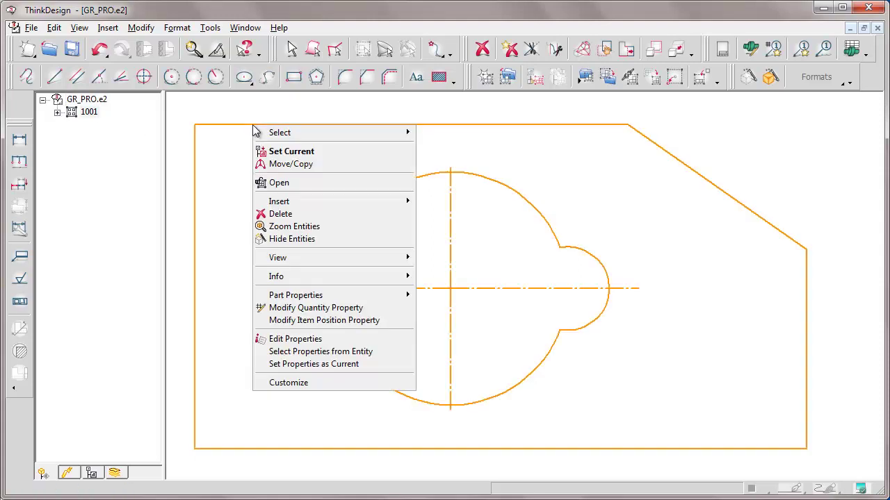
pyautogui.click(279, 183)
pyautogui.click(482, 53)
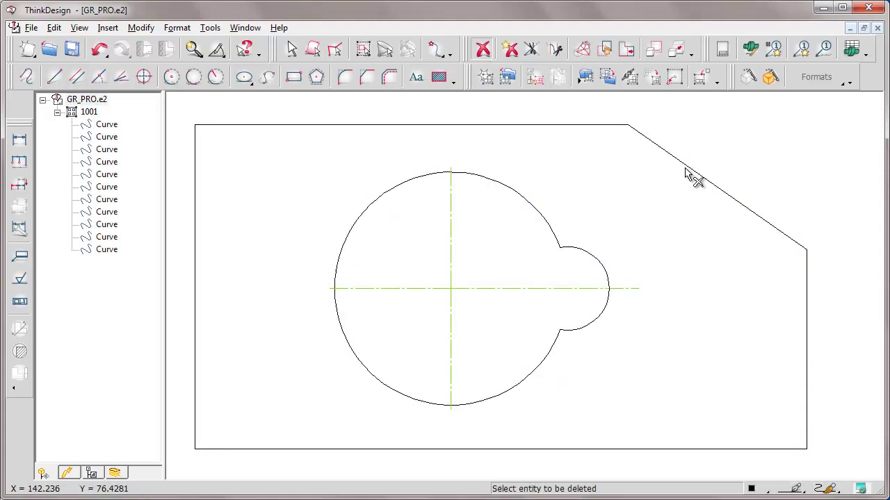
pyautogui.click(727, 193)
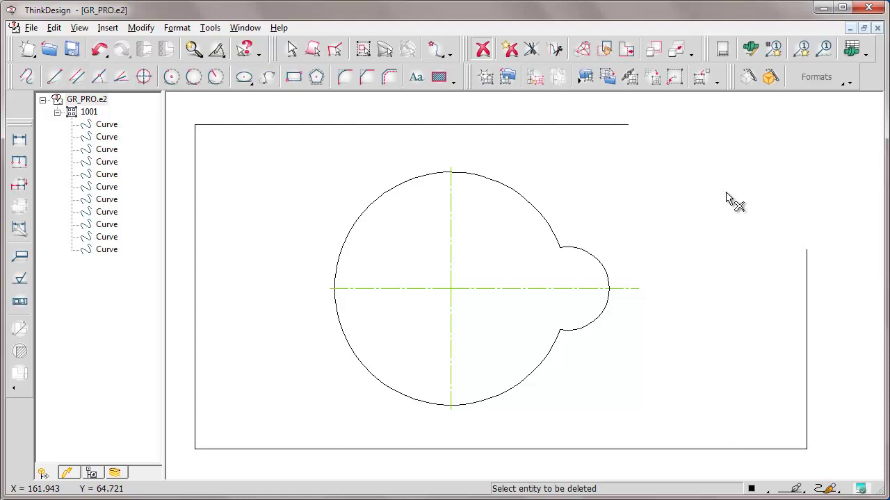
# Extend the top and right edges into a square corner, then close group 1001.
pyautogui.click(531, 49)
pyautogui.click(366, 124)
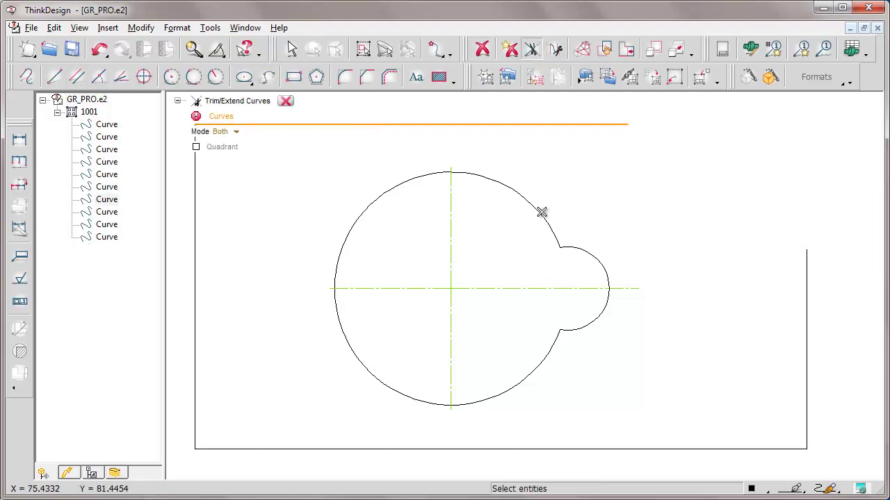
pyautogui.click(806, 347)
pyautogui.click(286, 101)
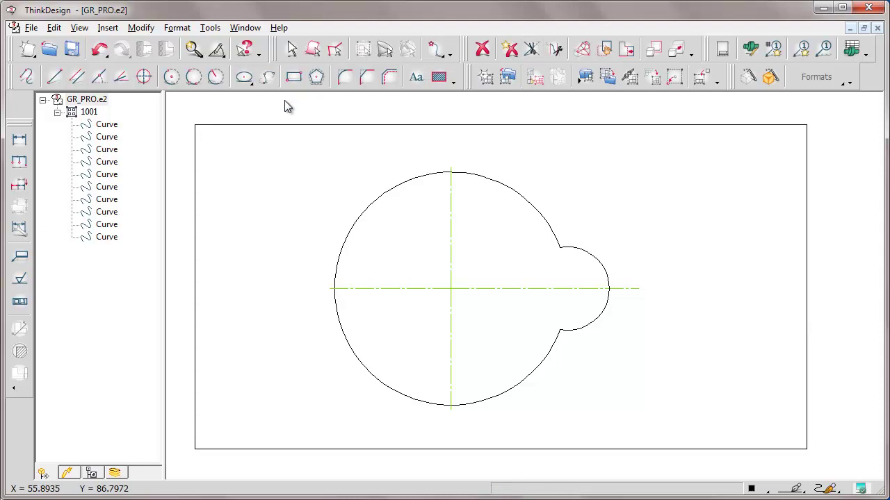
pyautogui.rightClick(366, 124)
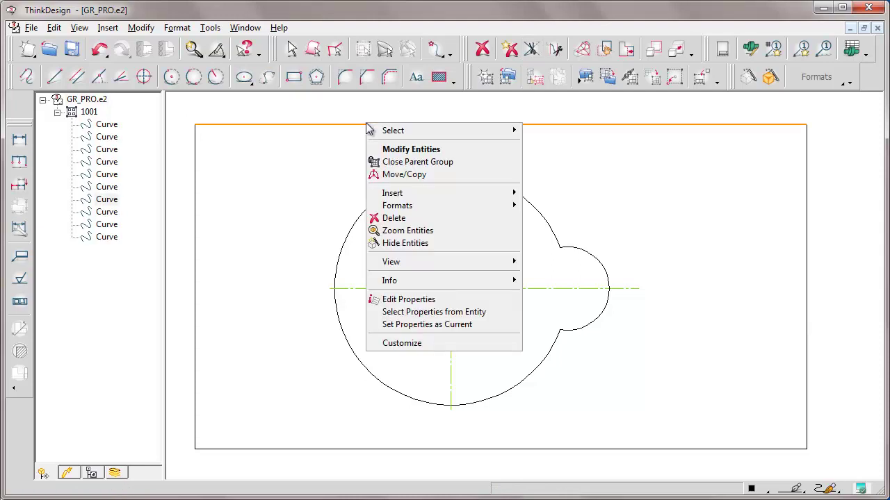
pyautogui.click(413, 164)
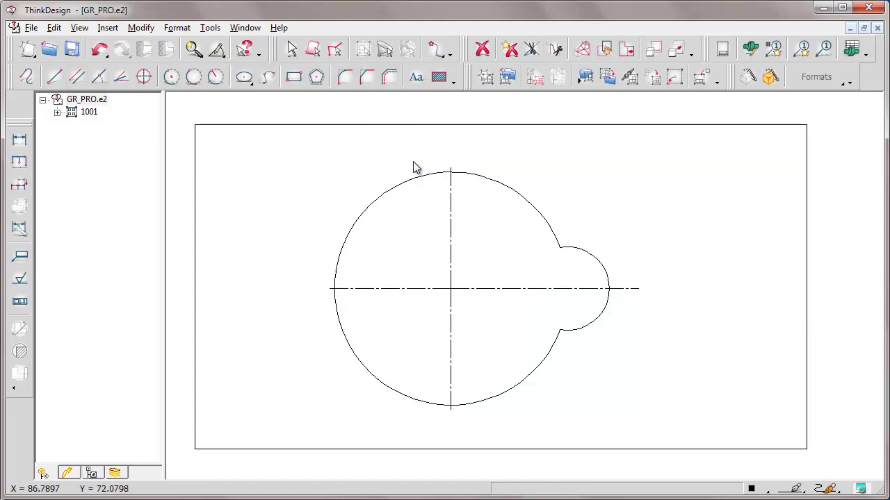
# Draw a radius-10 circle centred inside the frame's upper right.
pyautogui.click(172, 76)
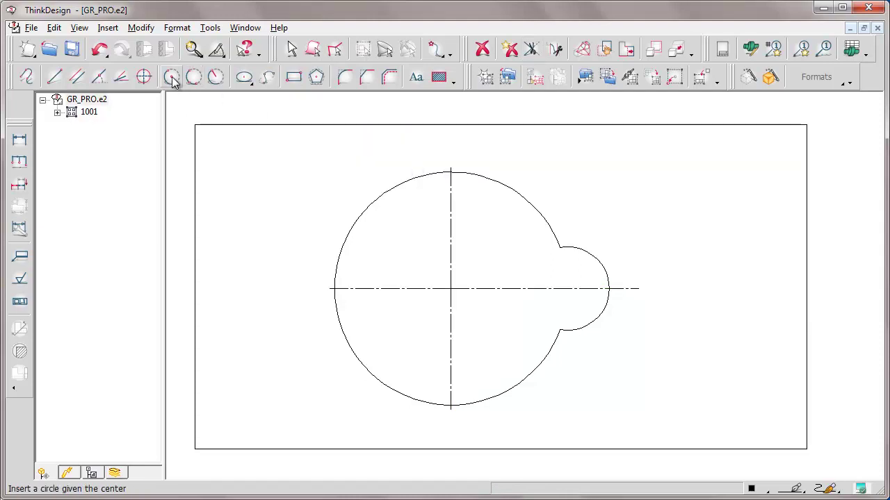
pyautogui.click(672, 197)
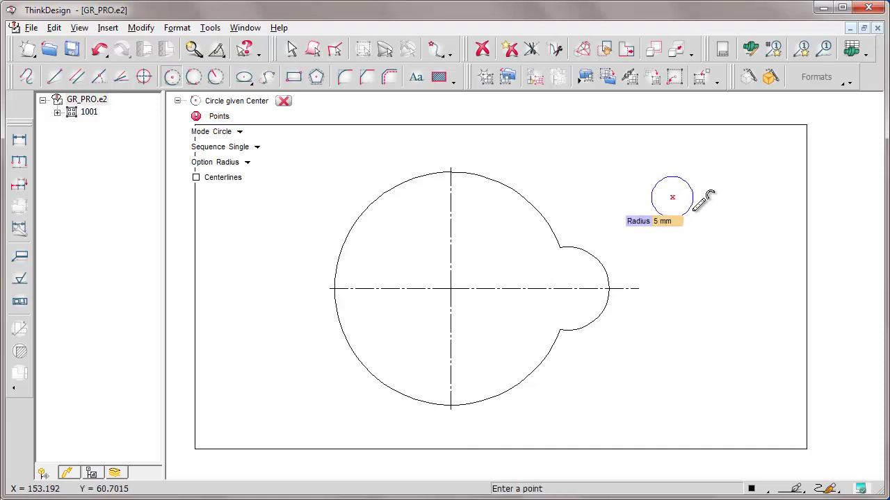
pyautogui.write('10')
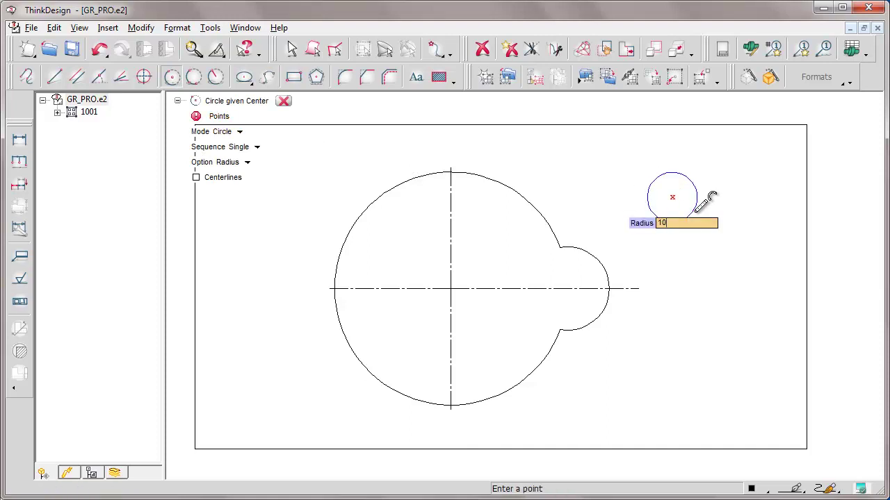
pyautogui.press('Return')
pyautogui.click(285, 101)
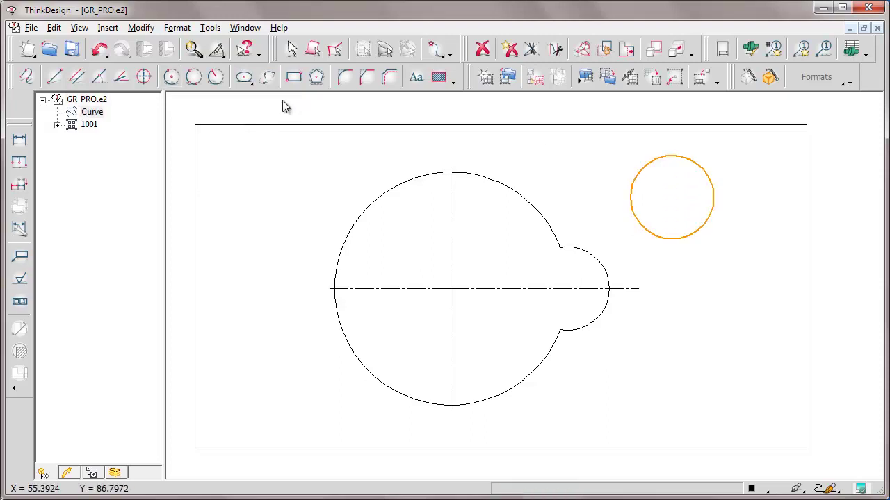
# Make group 1001 current, transfer the new circle into it, then reset the current group.
pyautogui.click(366, 125)
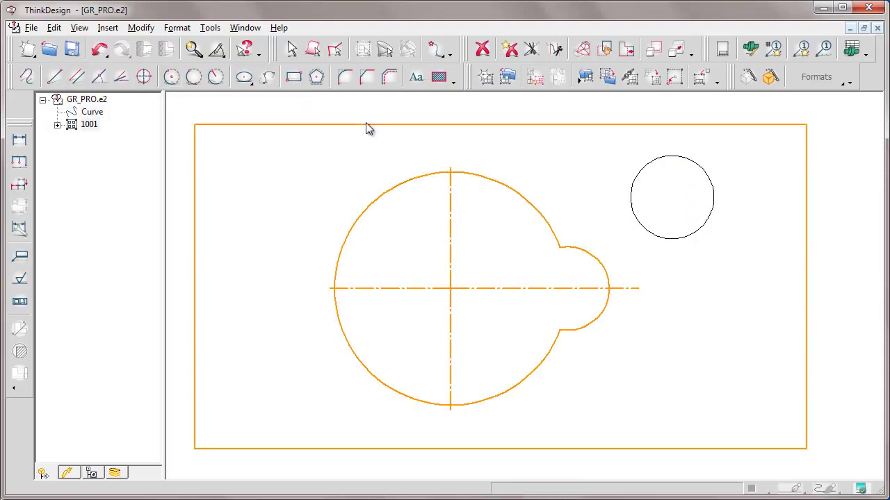
pyautogui.rightClick(368, 129)
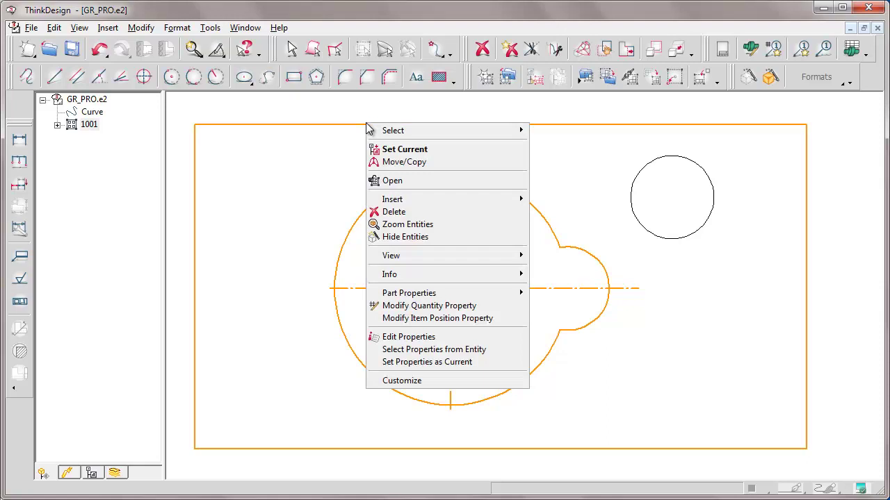
pyautogui.click(397, 149)
pyautogui.click(669, 159)
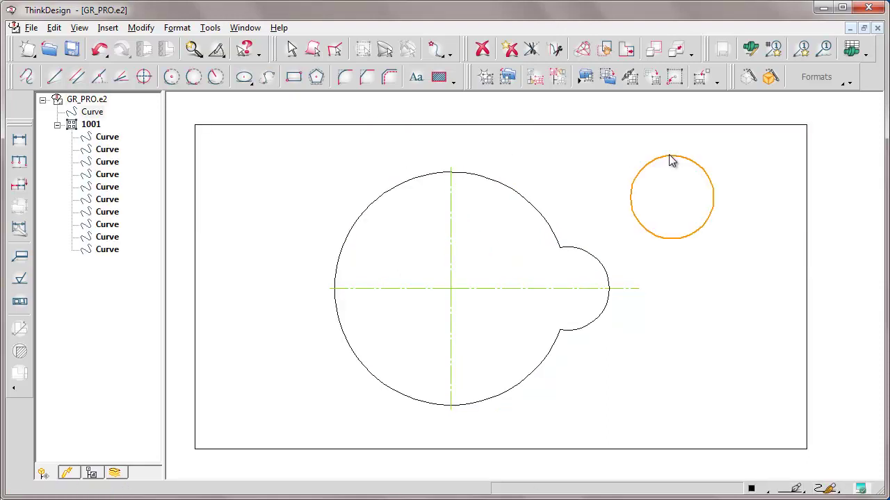
pyautogui.click(143, 29)
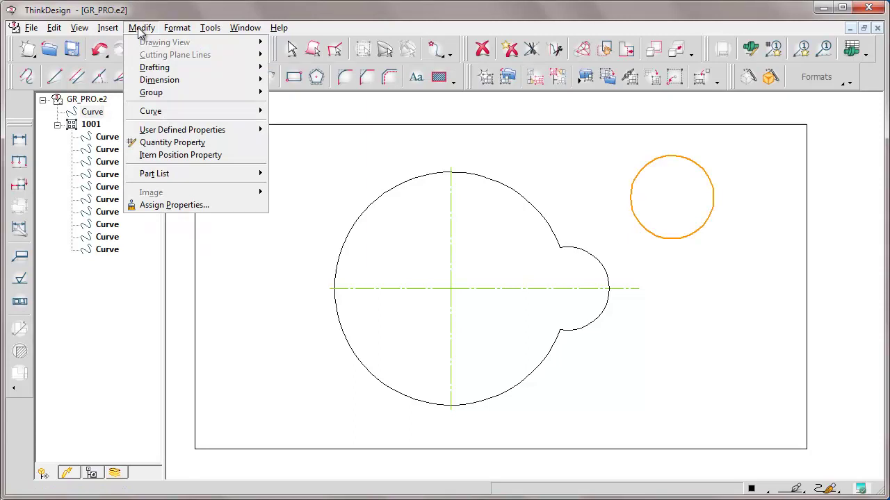
pyautogui.moveTo(154, 94)
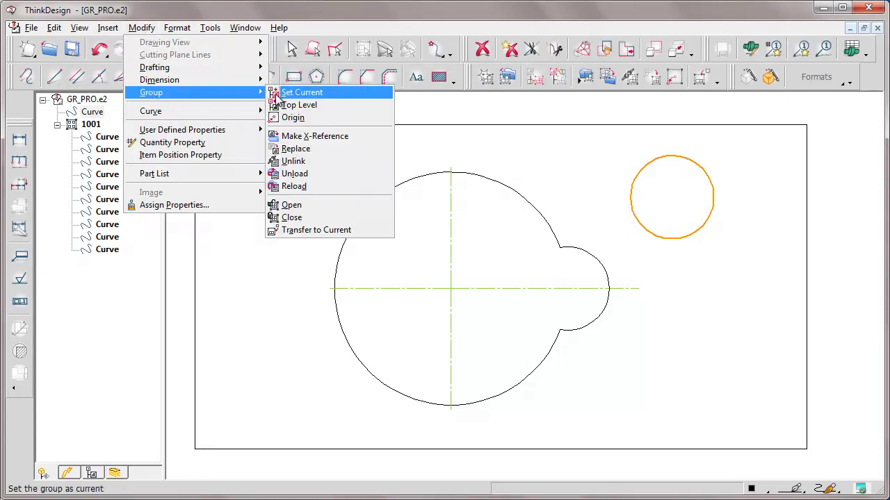
pyautogui.click(301, 230)
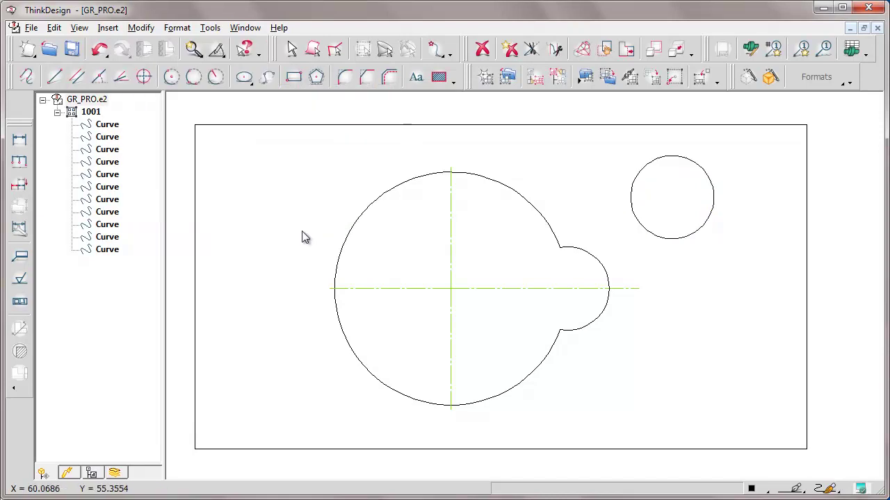
pyautogui.rightClick(217, 154)
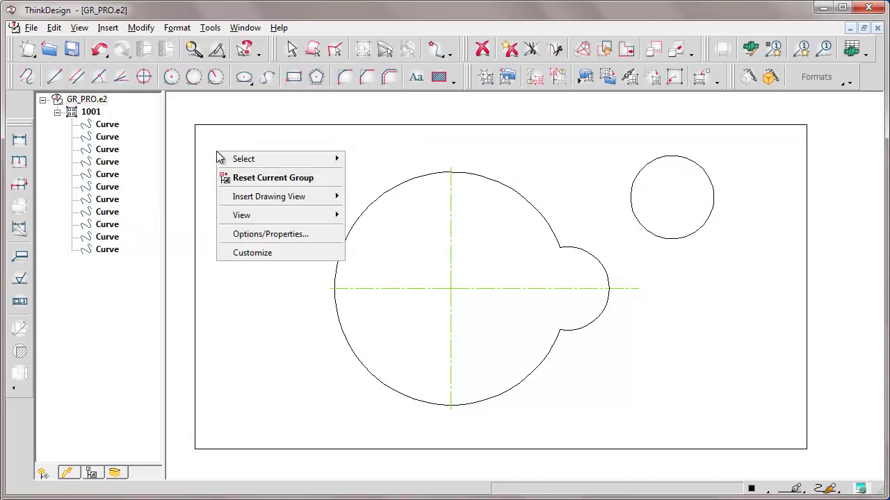
pyautogui.click(273, 178)
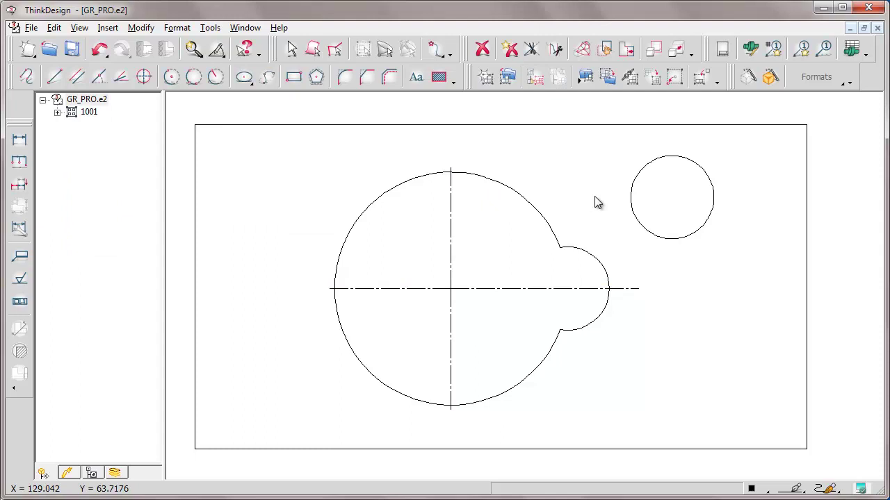
# Draw a circle with Centerlines enabled left of the frame and window-select it with its centre lines.
pyautogui.scroll(-2, 596, 197)
pyautogui.click(172, 76)
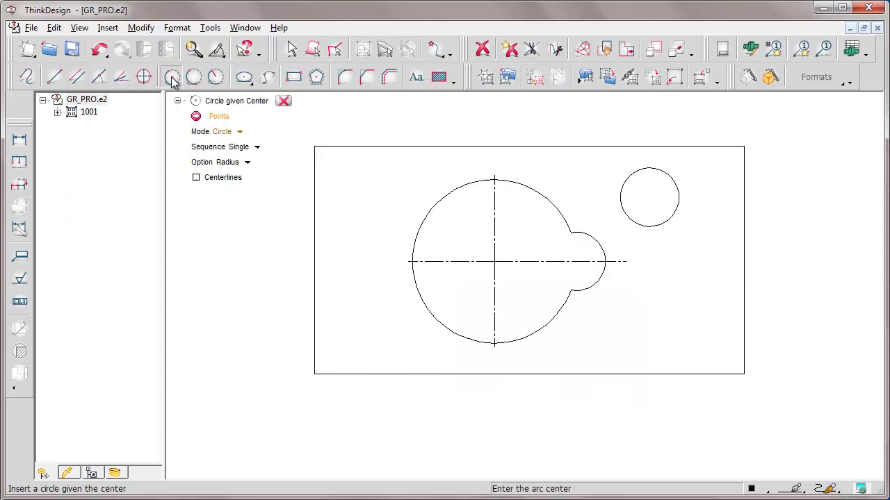
pyautogui.click(196, 178)
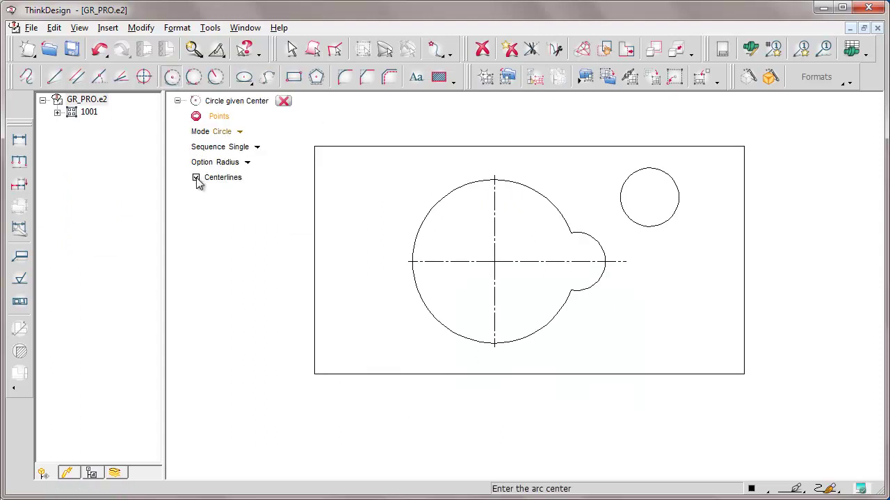
pyautogui.click(253, 238)
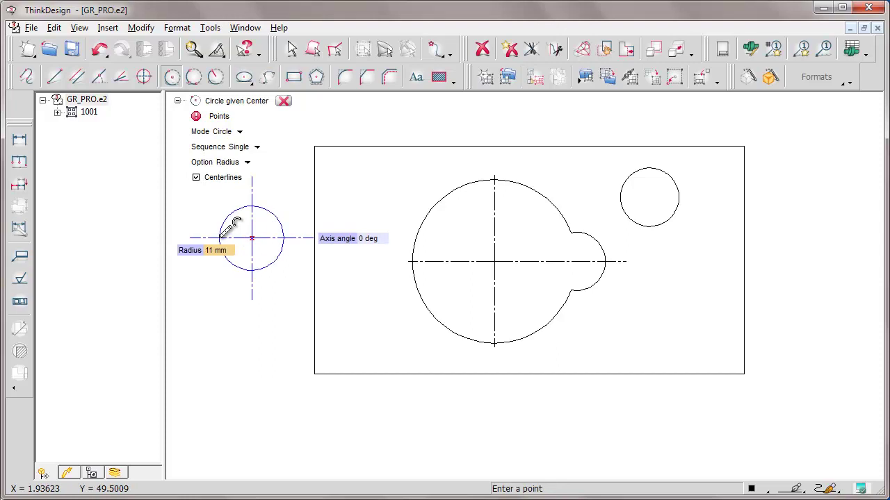
pyautogui.click(219, 237)
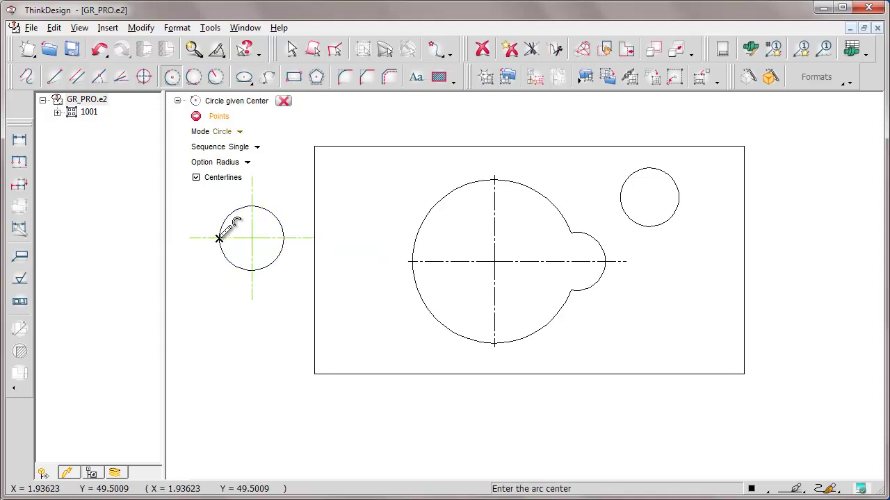
pyautogui.click(283, 101)
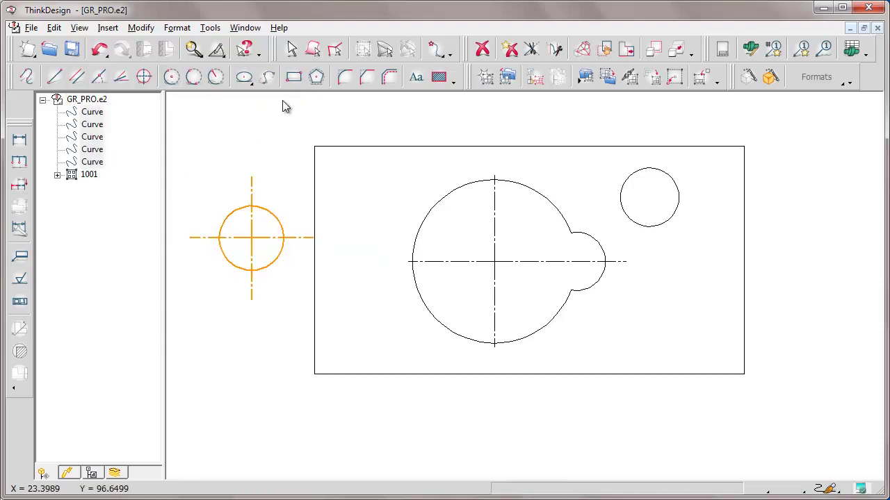
pyautogui.click(167, 162)
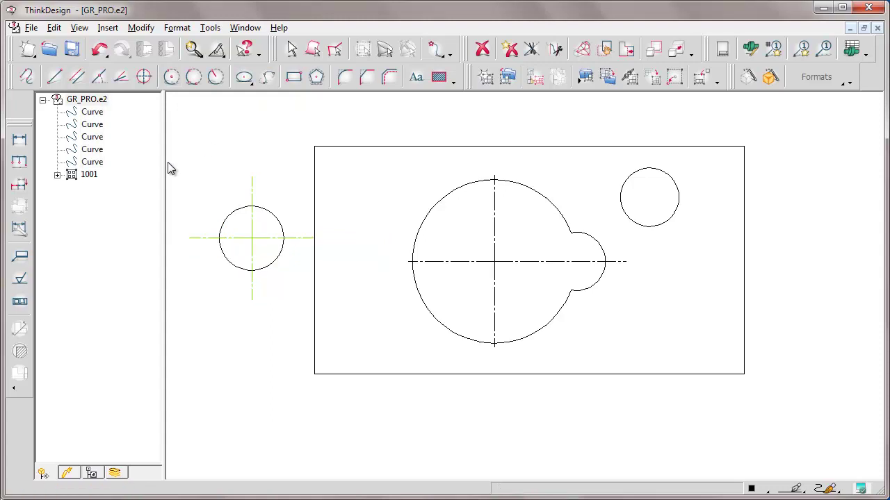
pyautogui.moveTo(168, 162); pyautogui.dragTo(330, 314)
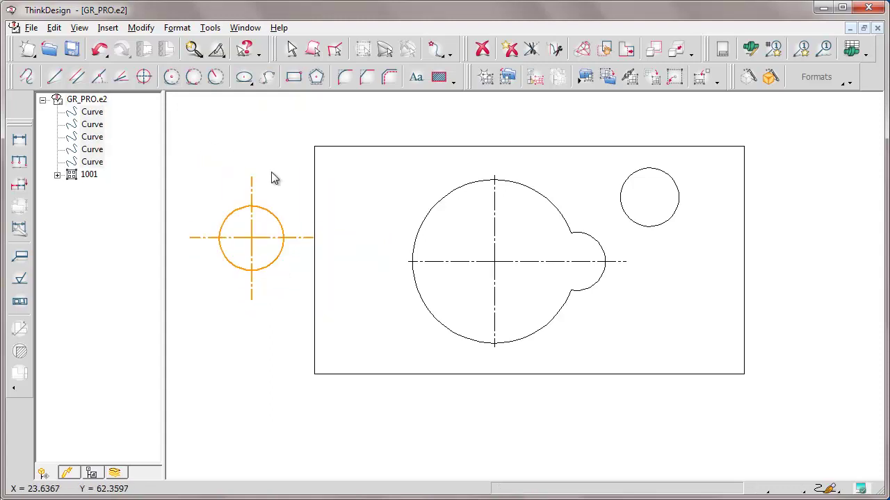
# Make a new group from the left circle and centre lines, renamed to 2002.
pyautogui.rightClick(263, 150)
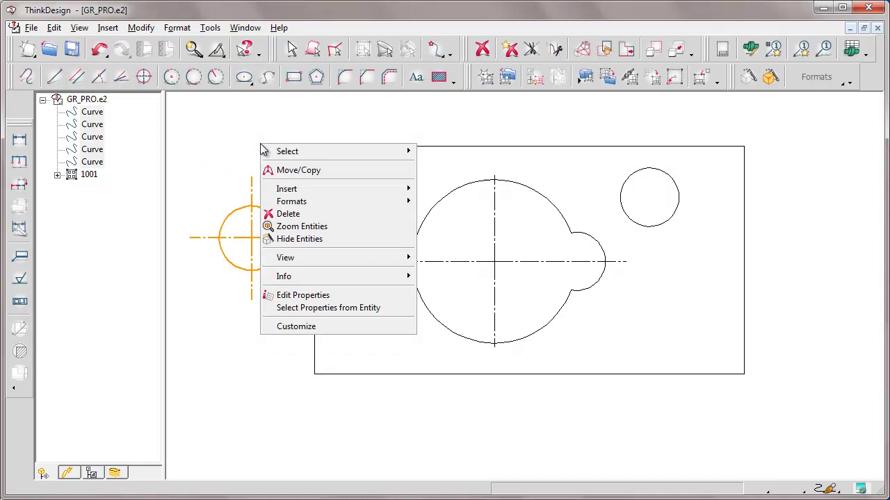
pyautogui.moveTo(286, 194)
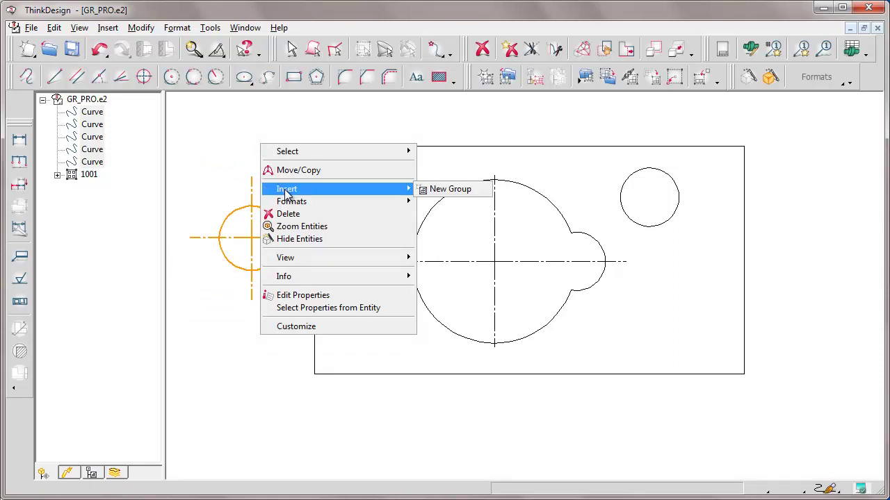
pyautogui.click(451, 189)
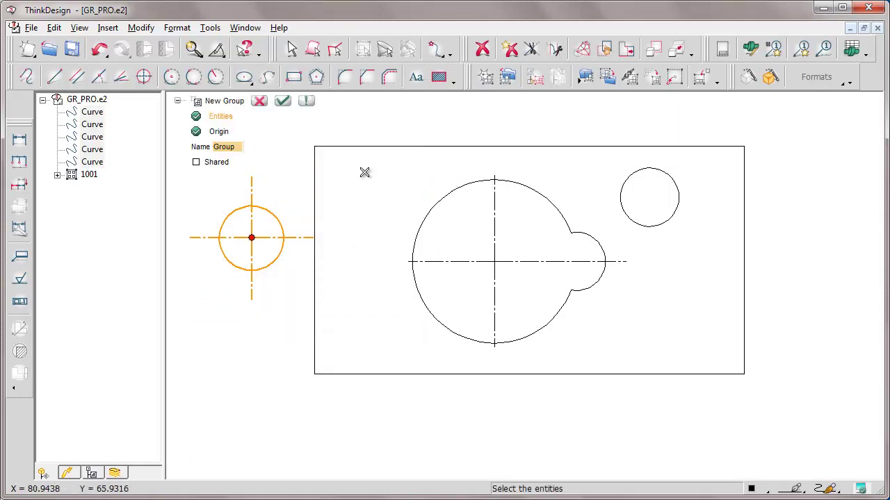
pyautogui.doubleClick(238, 149)
pyautogui.press('BackSpace')
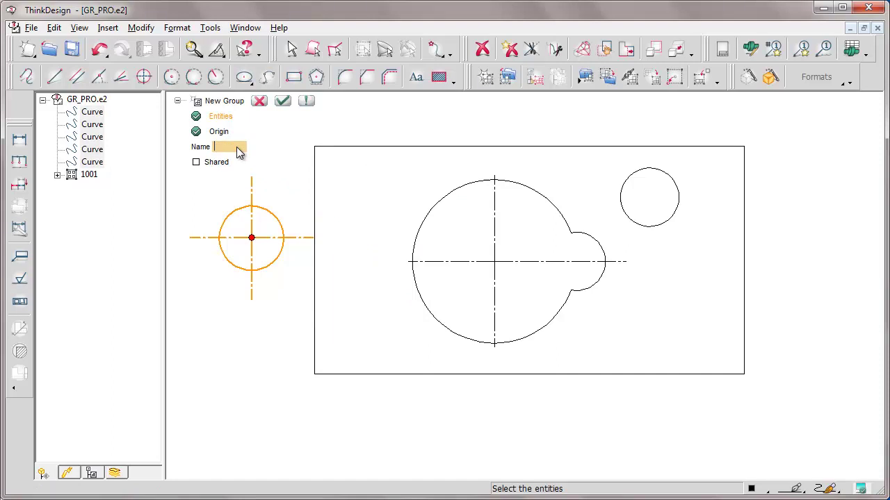
pyautogui.write('2002')
pyautogui.click(282, 100)
pyautogui.click(283, 240)
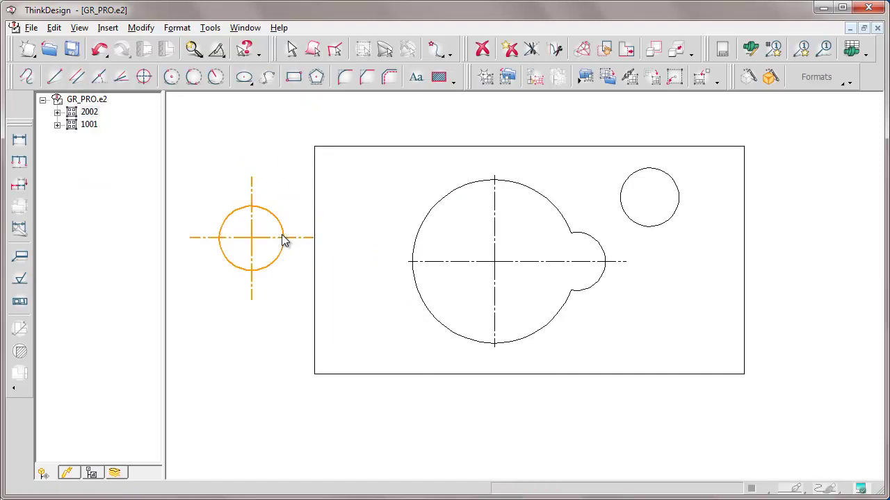
# Make frame group 1001 the current group.
pyautogui.click(315, 178)
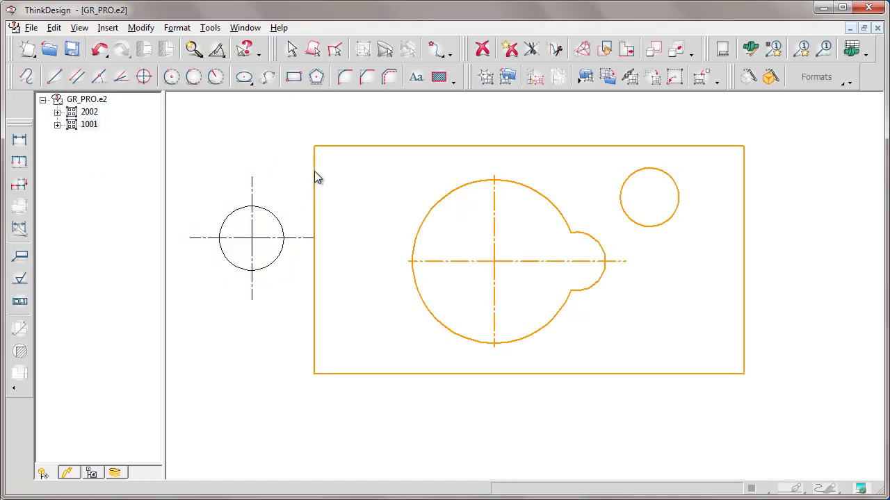
pyautogui.rightClick(314, 170)
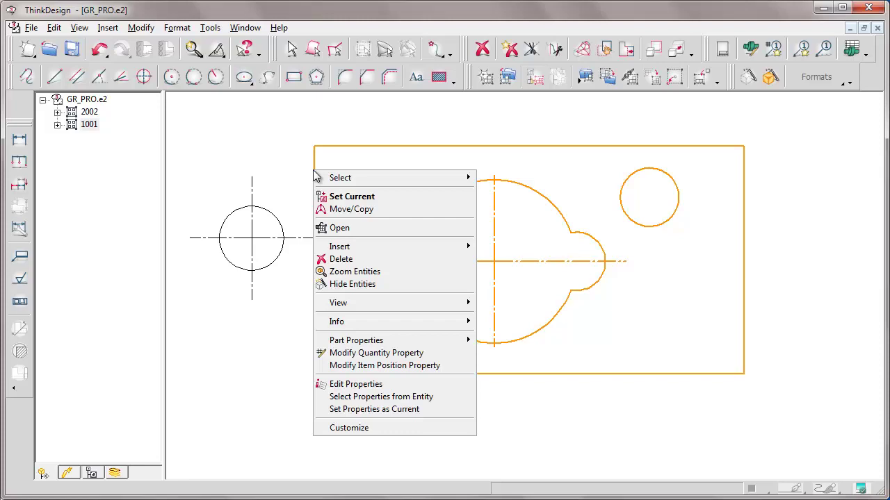
pyautogui.click(343, 196)
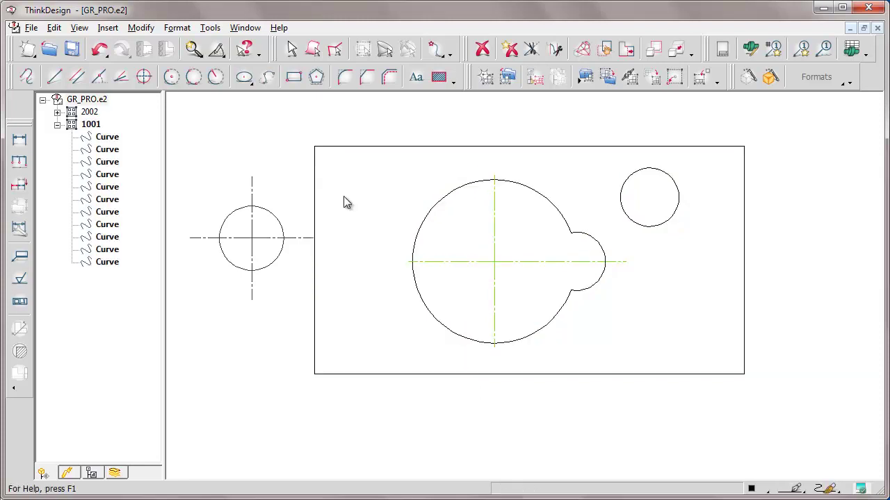
pyautogui.rightClick(283, 238)
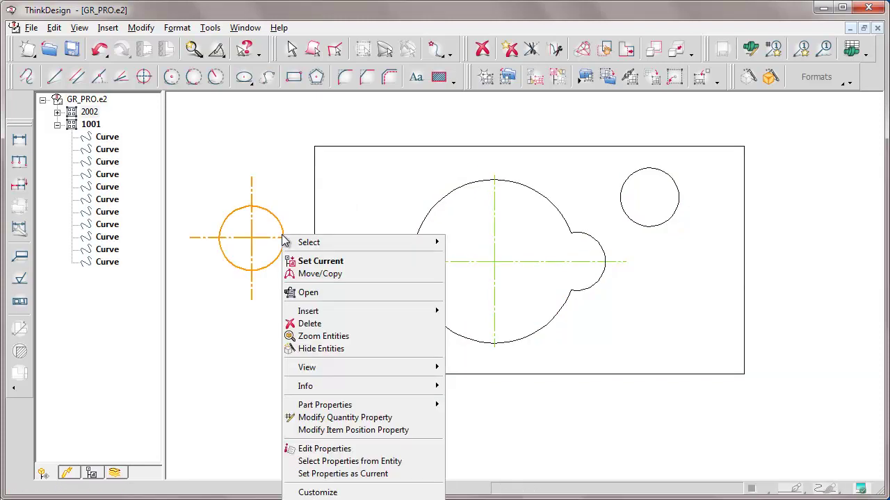
pyautogui.click(316, 273)
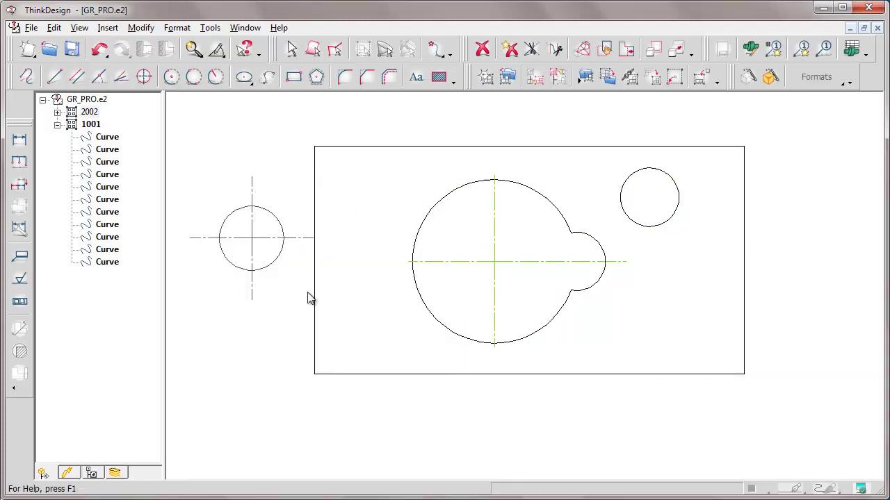
# Transfer the left circle into group 1001 with Transfer to Current, then close the edited group.
pyautogui.click(278, 224)
pyautogui.click(141, 27)
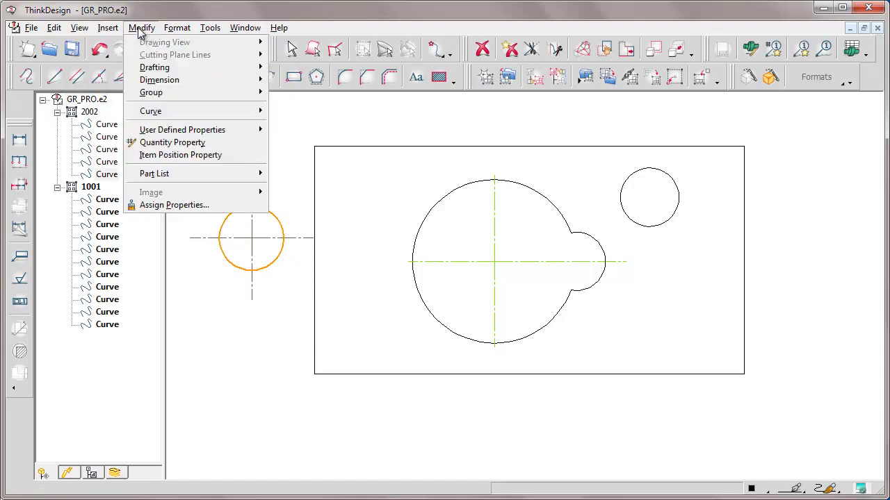
pyautogui.moveTo(152, 96)
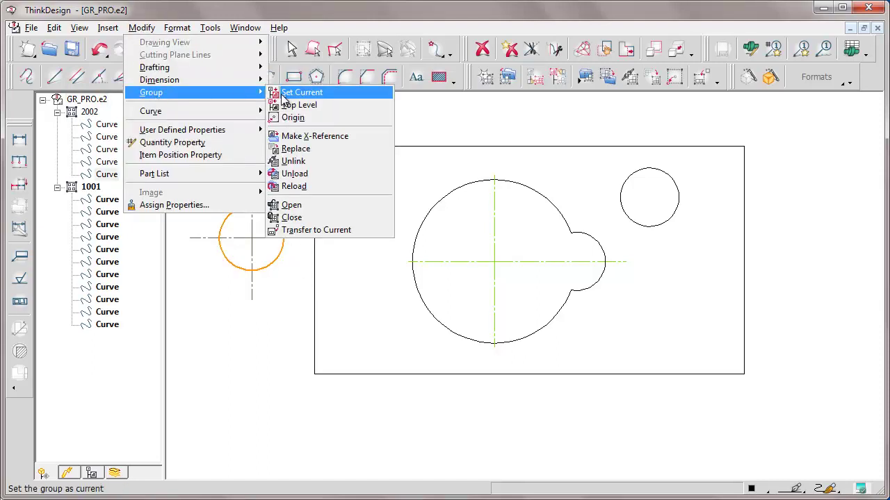
pyautogui.click(304, 231)
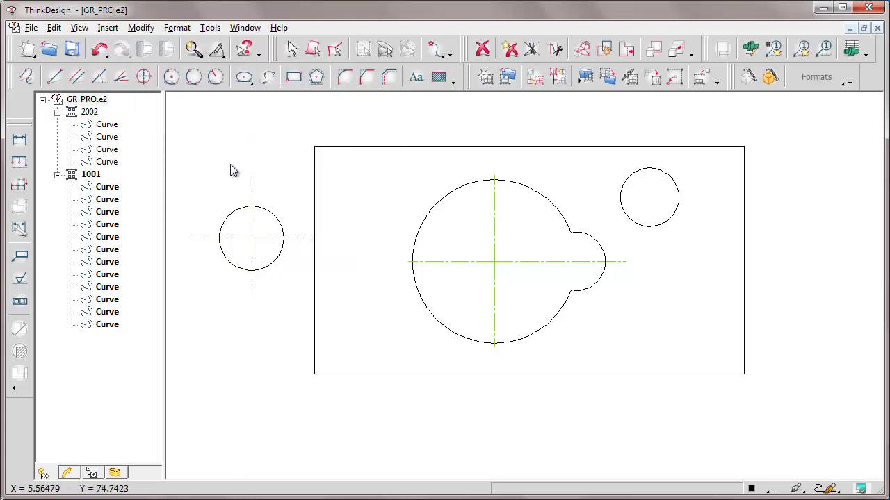
pyautogui.rightClick(281, 239)
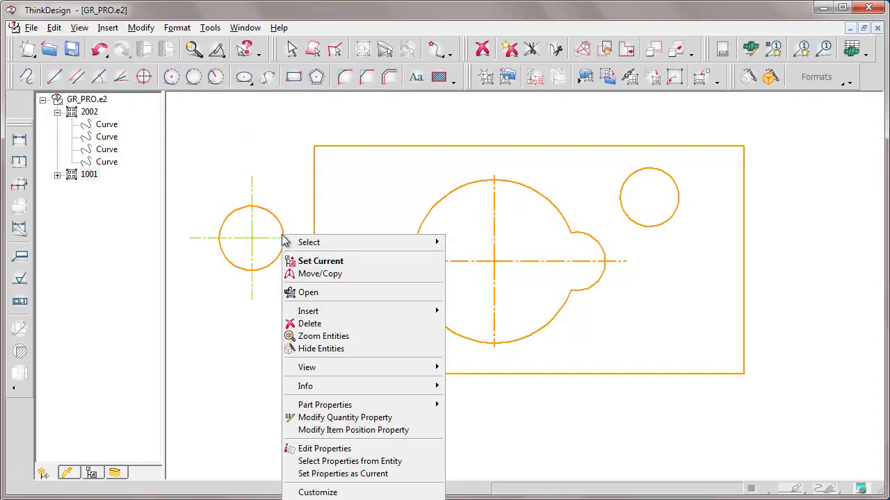
pyautogui.rightClick(278, 241)
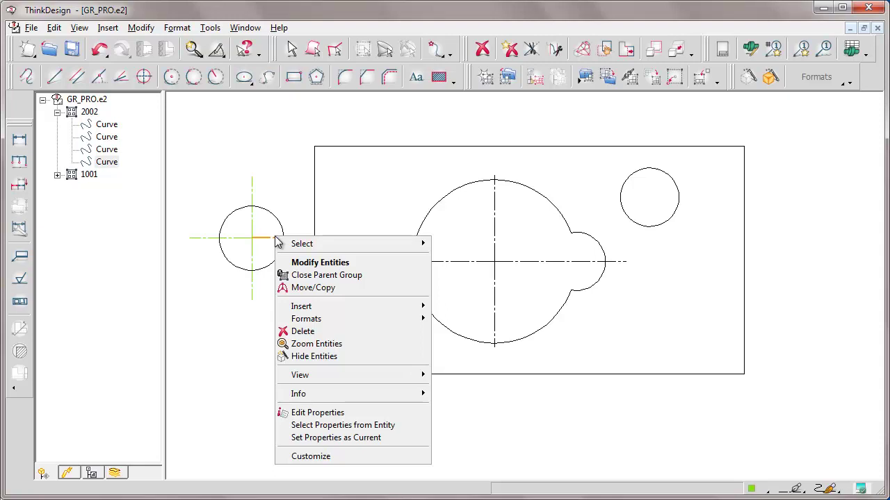
pyautogui.click(319, 275)
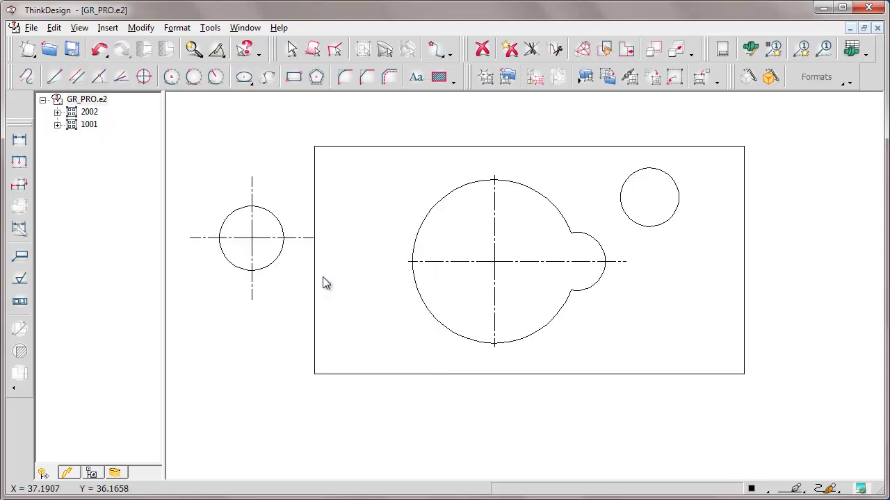
# Open group 1001, delete the small left circle keeping its centre-line cross, and close the group.
pyautogui.rightClick(276, 223)
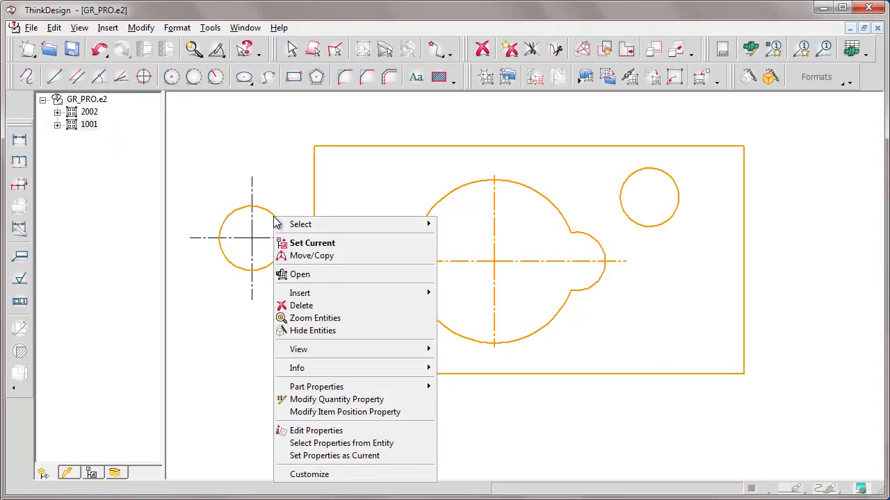
pyautogui.click(299, 274)
pyautogui.moveTo(190, 185); pyautogui.dragTo(296, 280)
pyautogui.press('Delete')
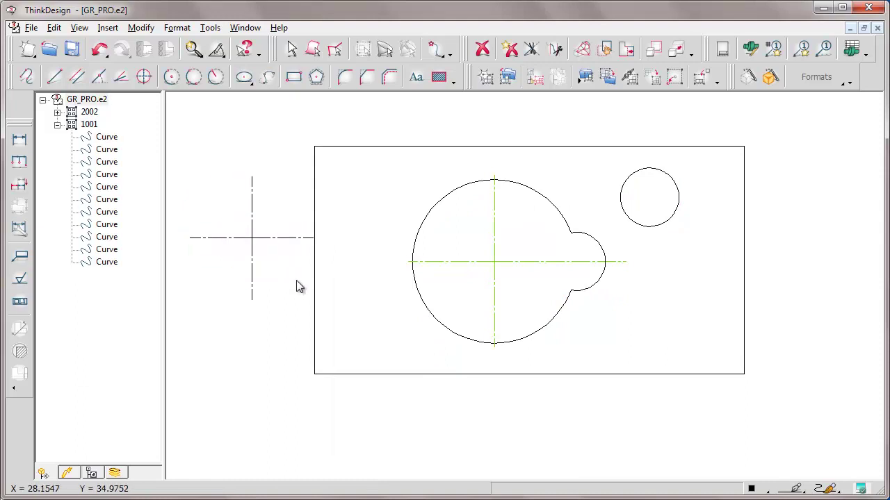
pyautogui.rightClick(350, 146)
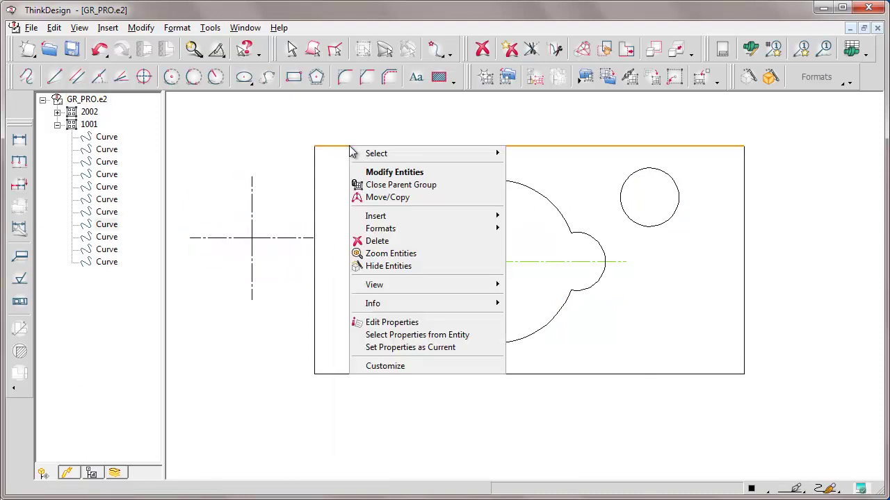
pyautogui.click(394, 185)
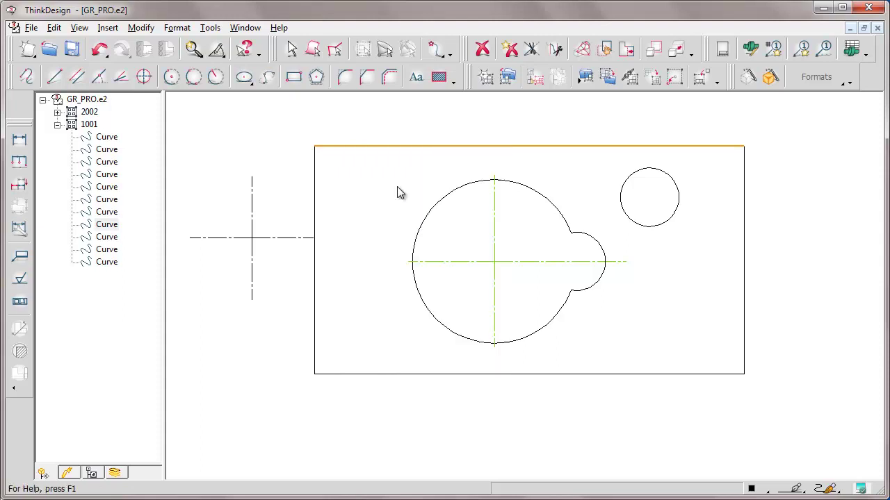
# Delete the leftover centre-line cross and review the group library path in the system options.
pyautogui.click(276, 238)
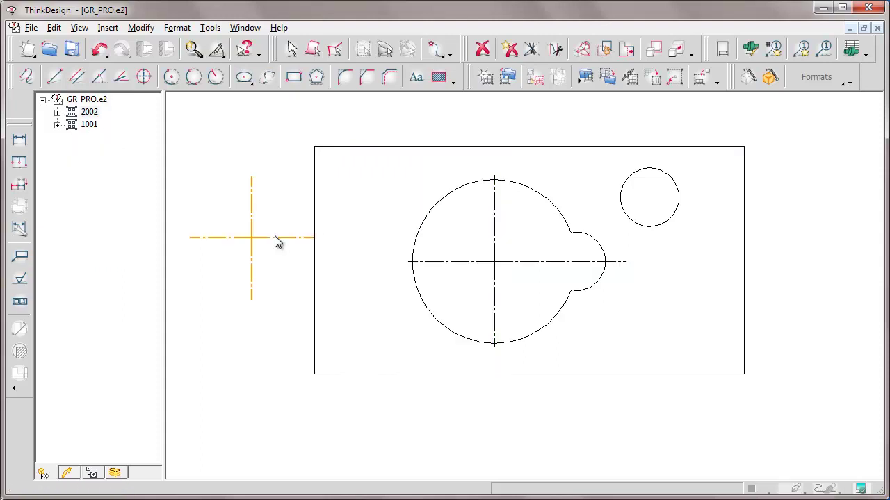
pyautogui.click(481, 49)
pyautogui.rightClick(241, 139)
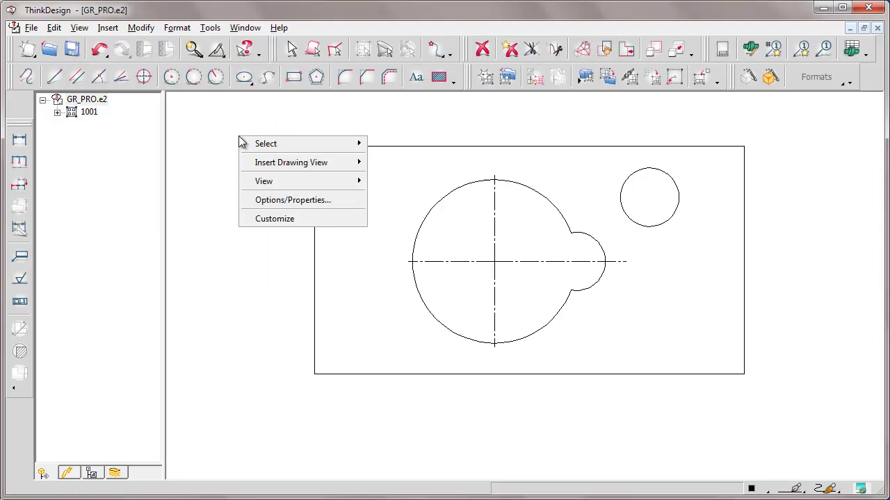
pyautogui.click(306, 200)
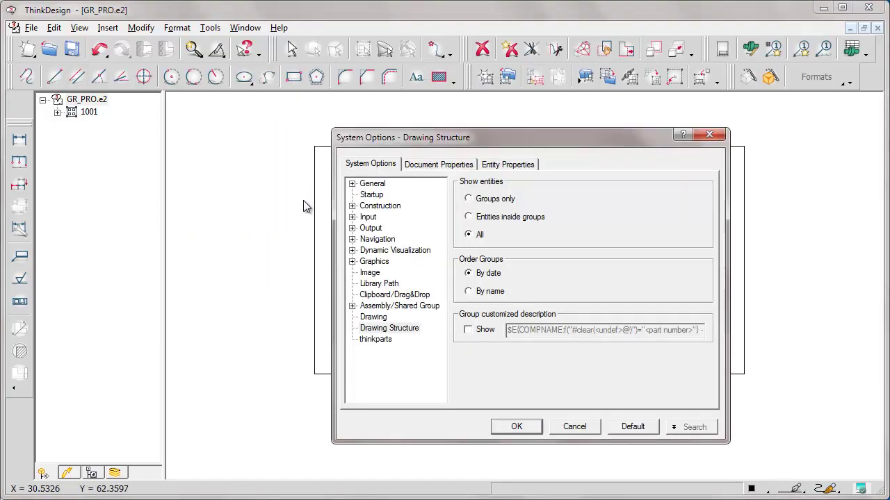
pyautogui.click(379, 286)
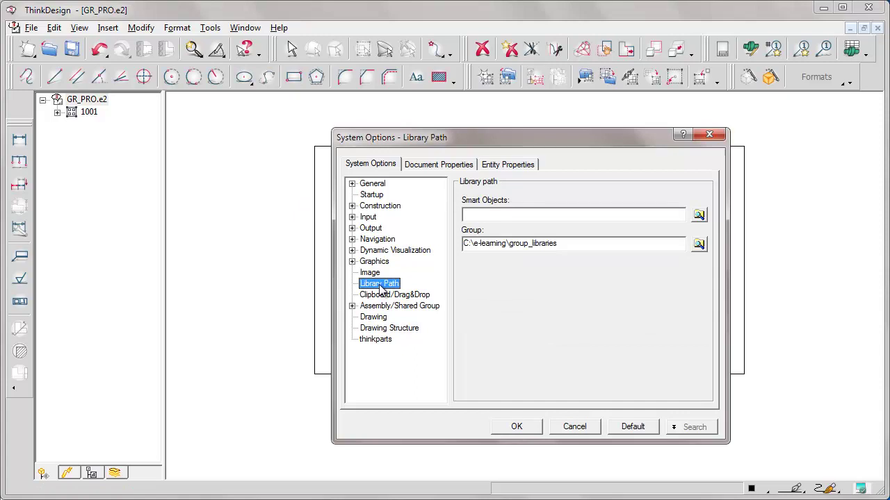
pyautogui.click(516, 427)
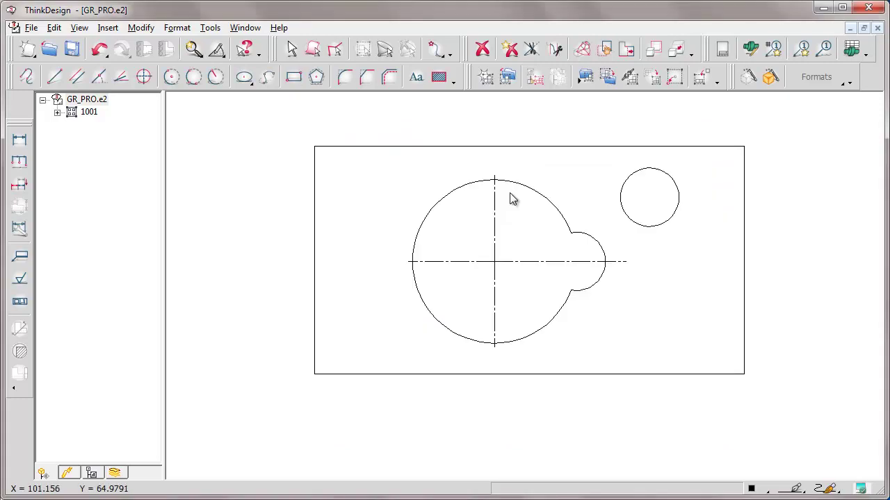
# Cut the 1001 entry from the DR1 library tab and paste it into DR2.
pyautogui.click(508, 79)
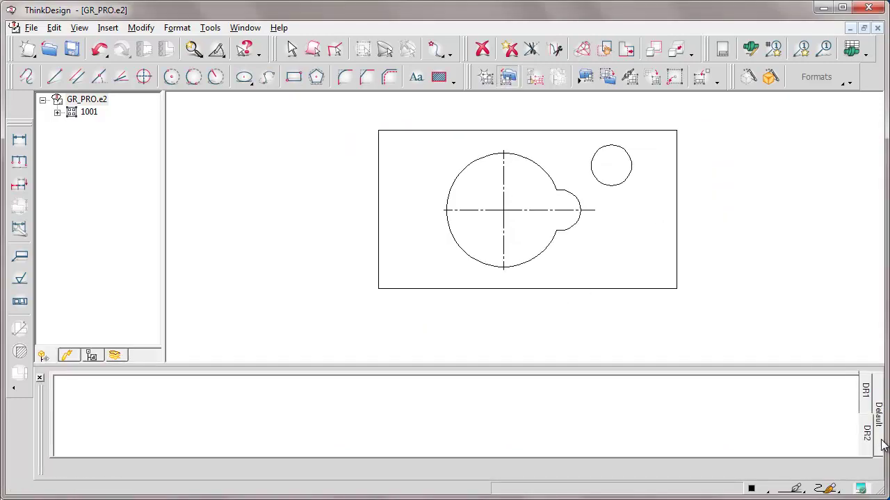
pyautogui.click(864, 382)
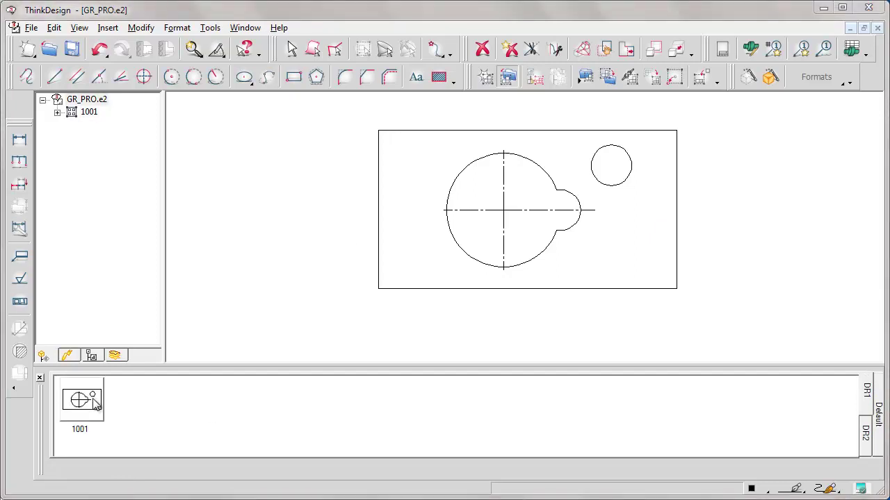
pyautogui.rightClick(79, 401)
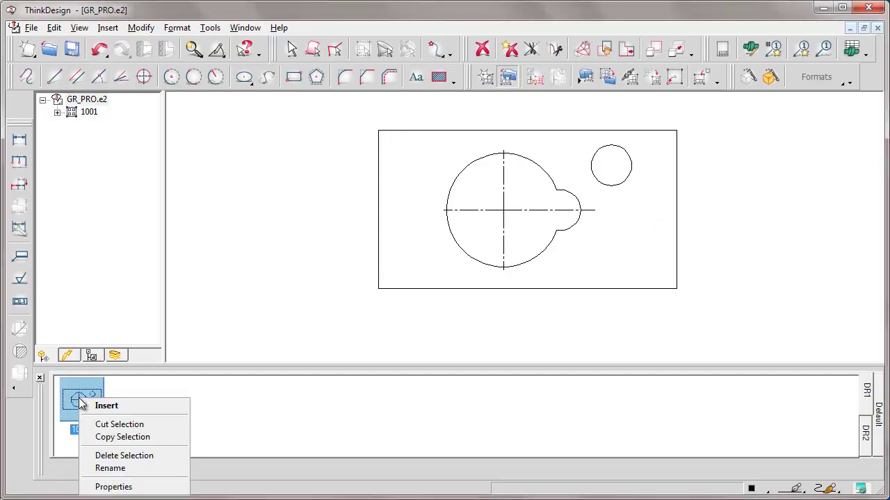
pyautogui.click(119, 424)
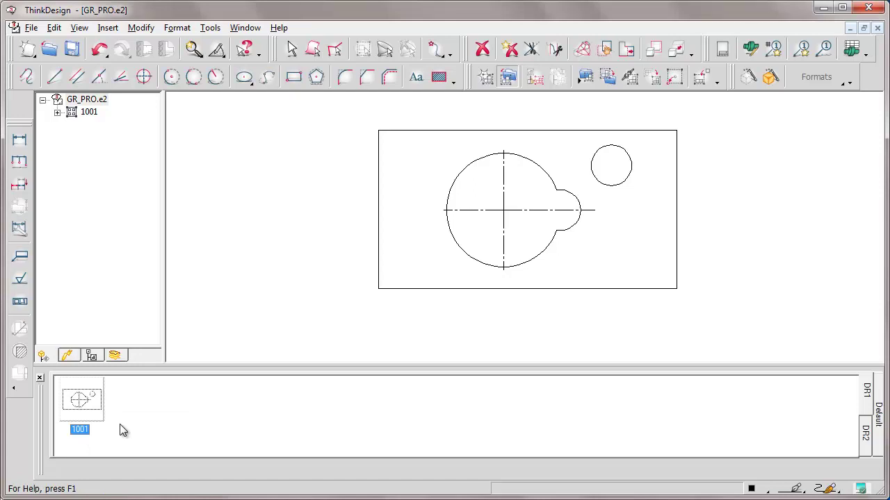
pyautogui.click(863, 437)
pyautogui.rightClick(78, 397)
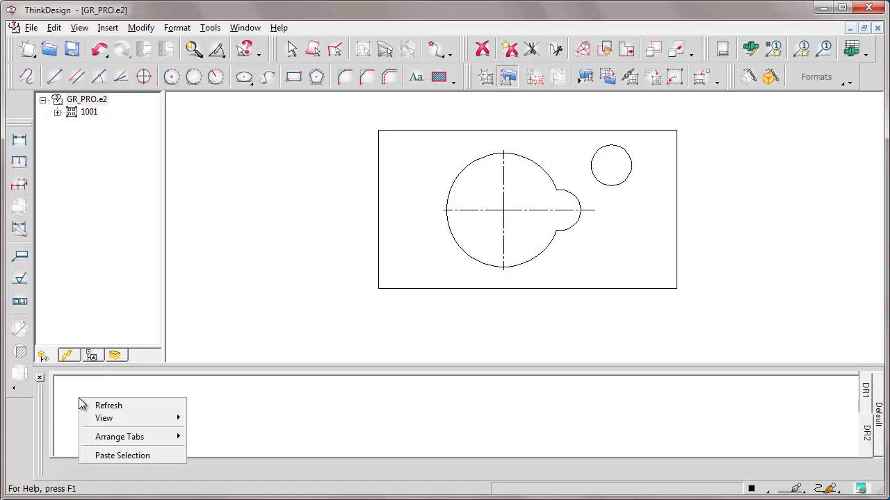
pyautogui.click(123, 454)
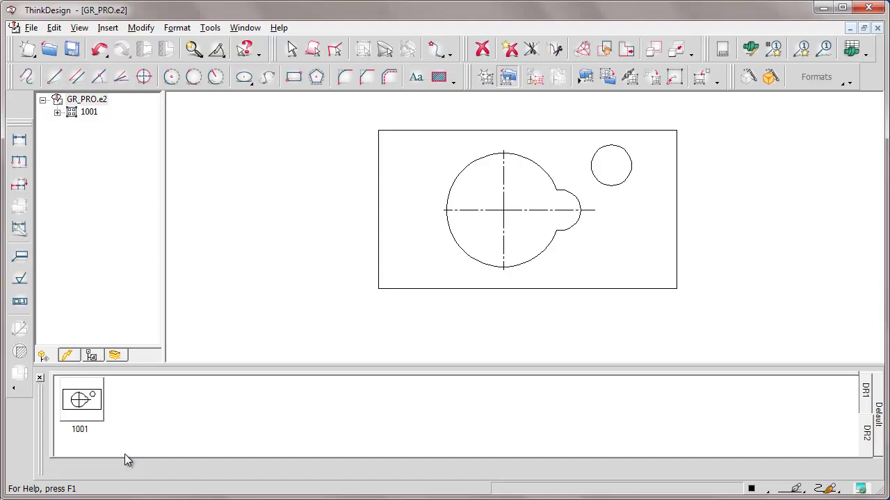
# Close GR_PRO.e2 discarding its changes and create a new blank Drawing.
pyautogui.click(877, 29)
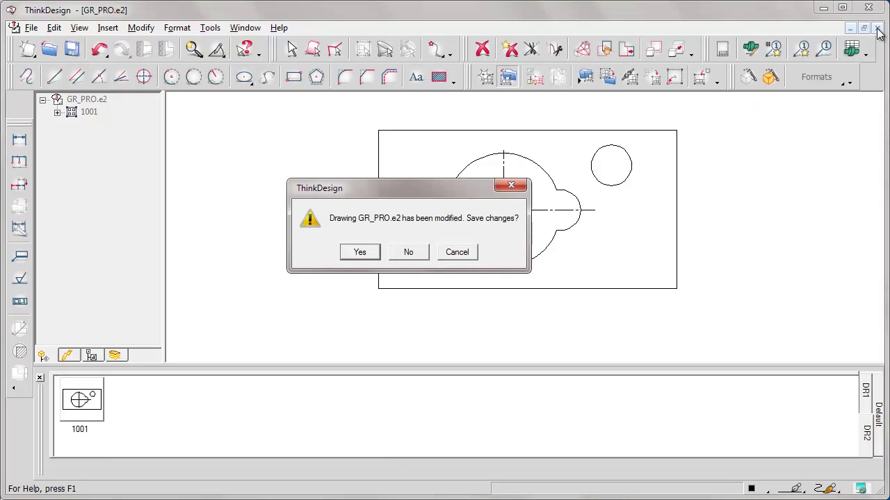
pyautogui.click(408, 253)
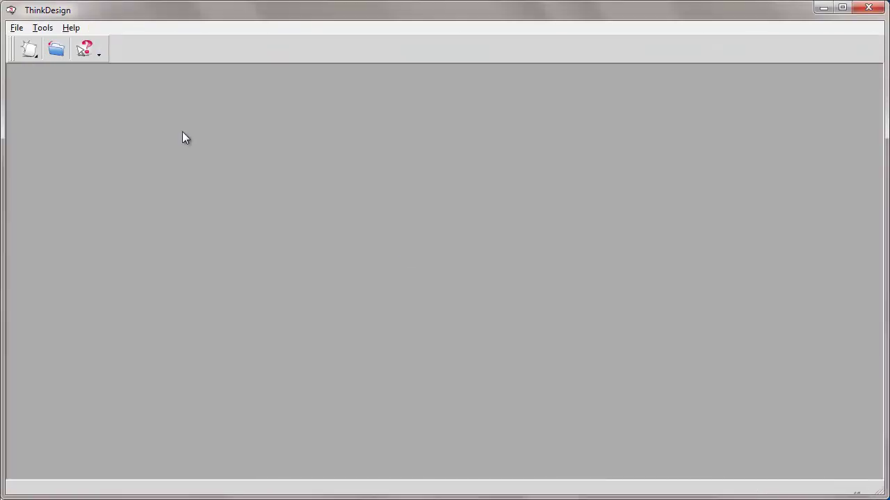
pyautogui.click(28, 50)
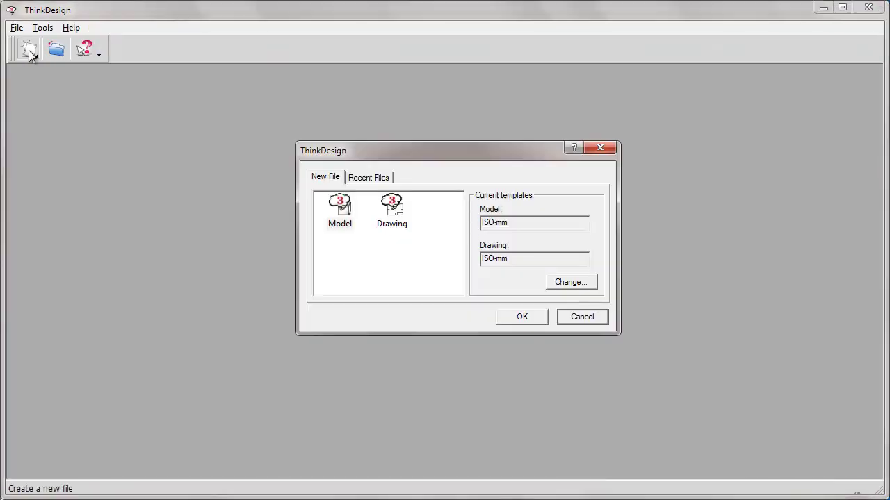
pyautogui.click(393, 212)
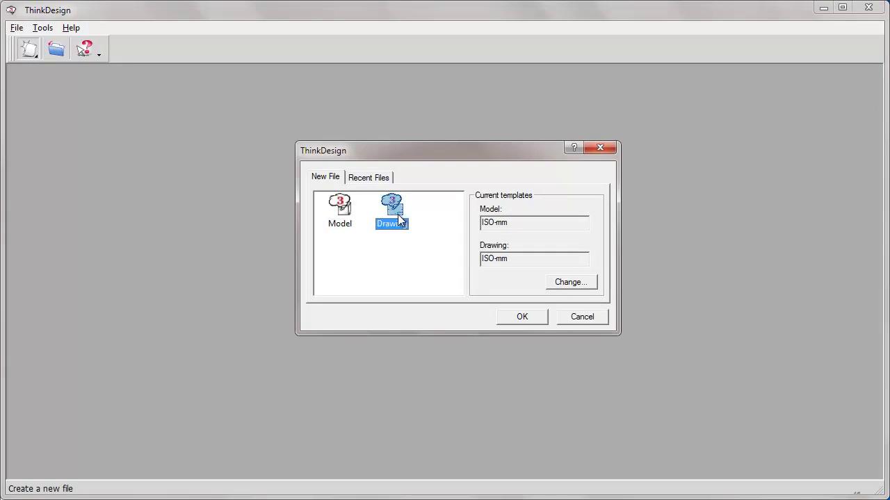
pyautogui.click(521, 316)
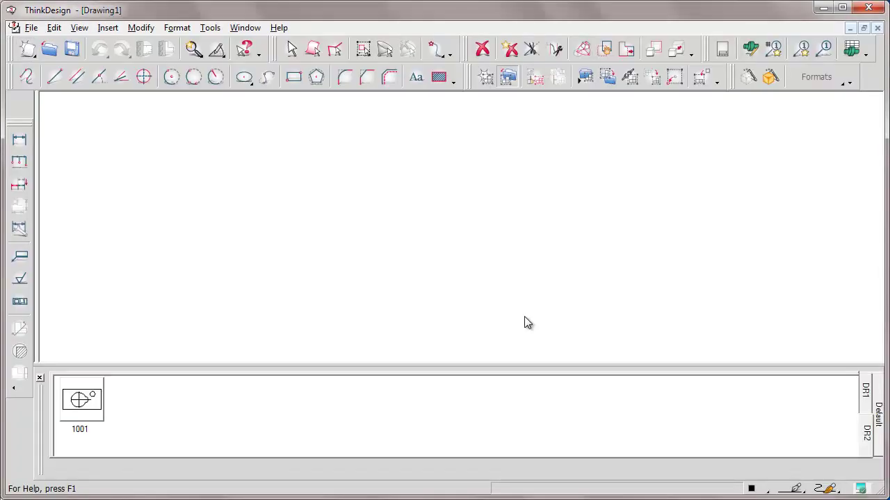
# Insert group 1001 onto Drawing1, then a second copy rotated 90° at scale 2 on the right.
pyautogui.moveTo(81, 400)
pyautogui.mouseDown()
pyautogui.moveTo(292, 330)
pyautogui.moveTo(384, 285)
pyautogui.mouseUp()
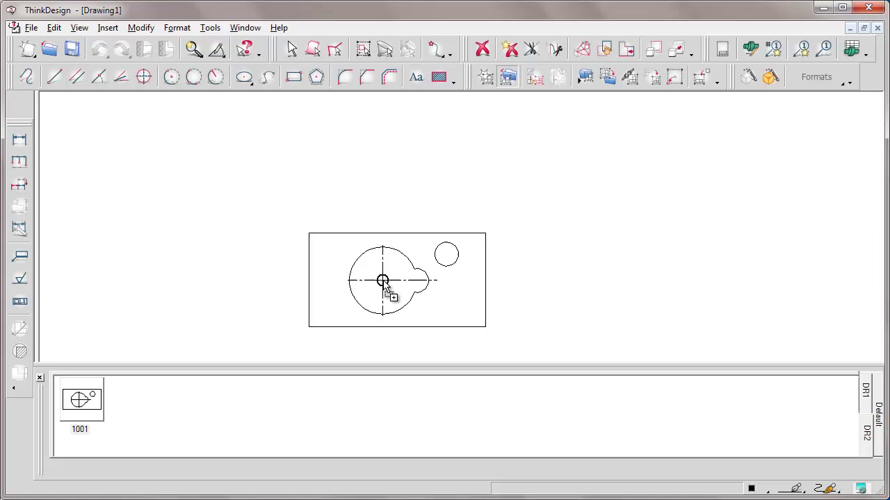
pyautogui.rightClick(81, 400)
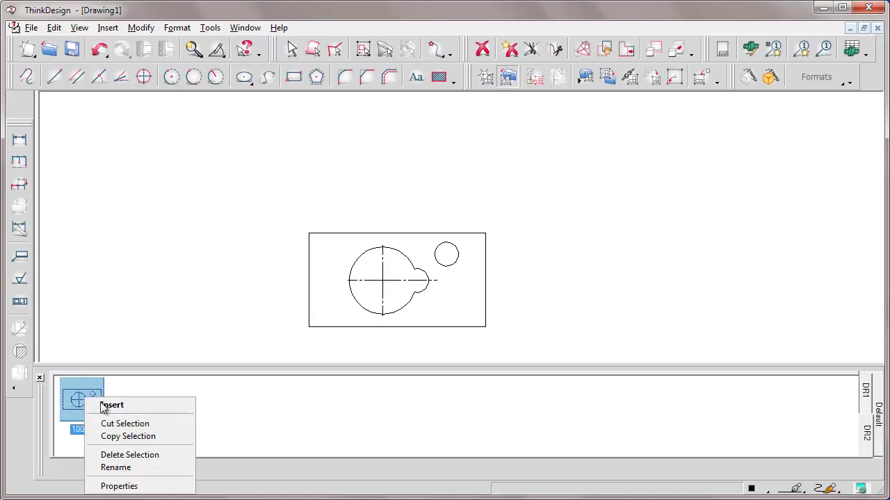
pyautogui.click(125, 409)
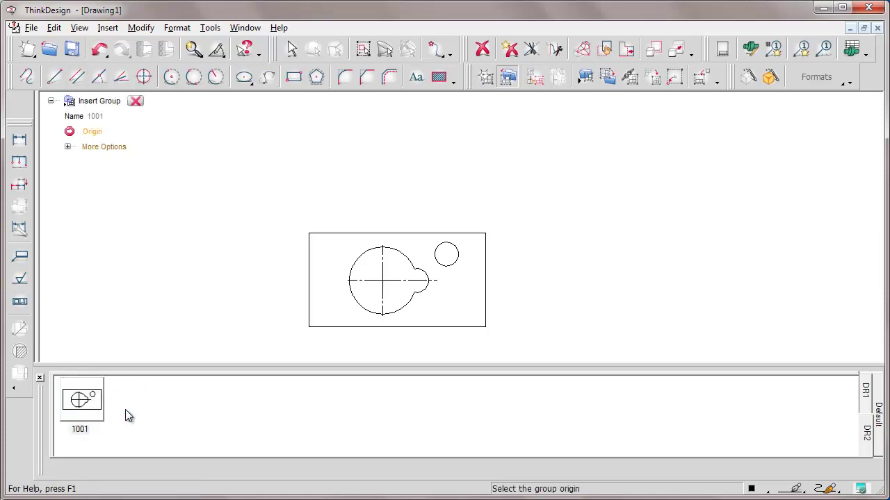
pyautogui.click(67, 147)
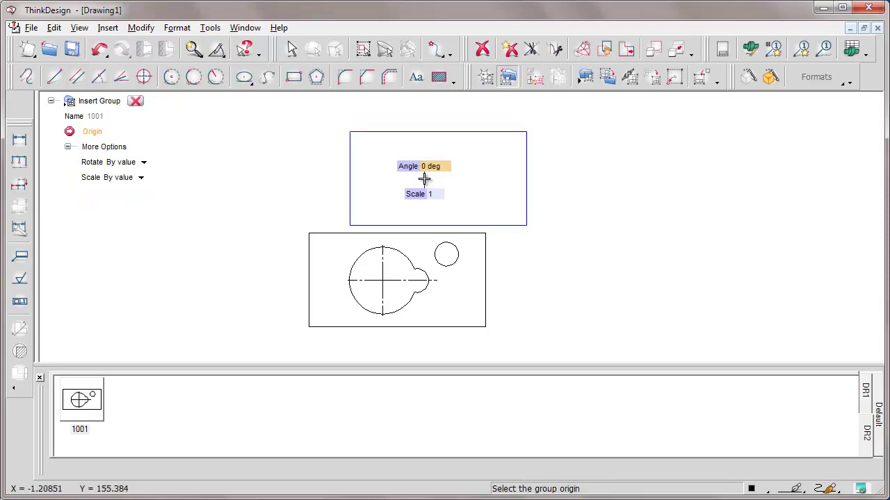
pyautogui.scroll(1, 603, 196)
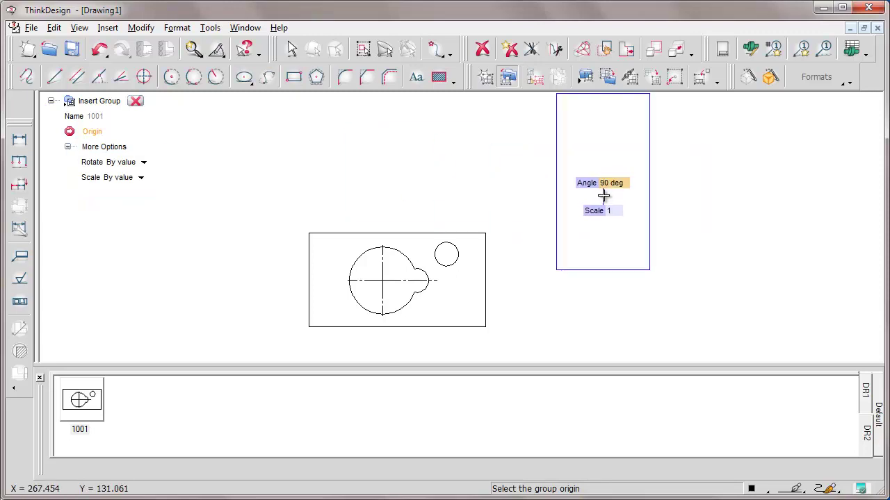
pyautogui.press('Tab')
pyautogui.scroll(1, 604, 197)
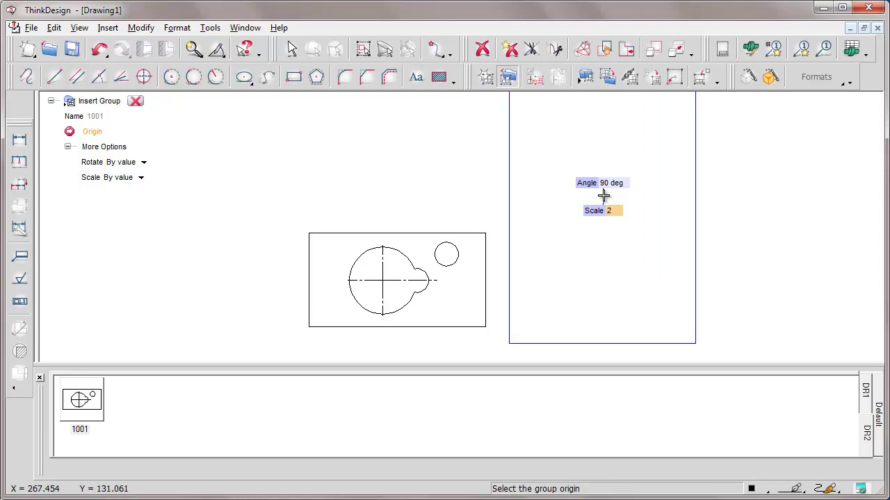
pyautogui.click(606, 193)
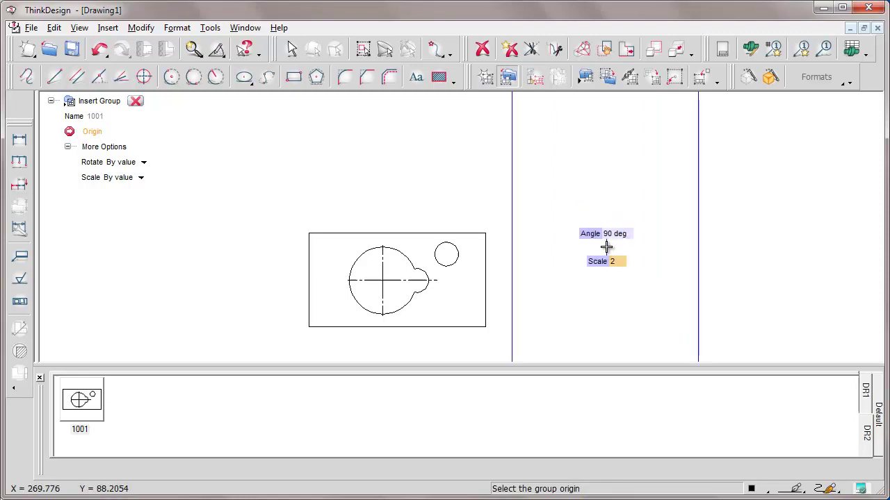
pyautogui.click(136, 103)
pyautogui.moveTo(39, 149); pyautogui.dragTo(164, 150)
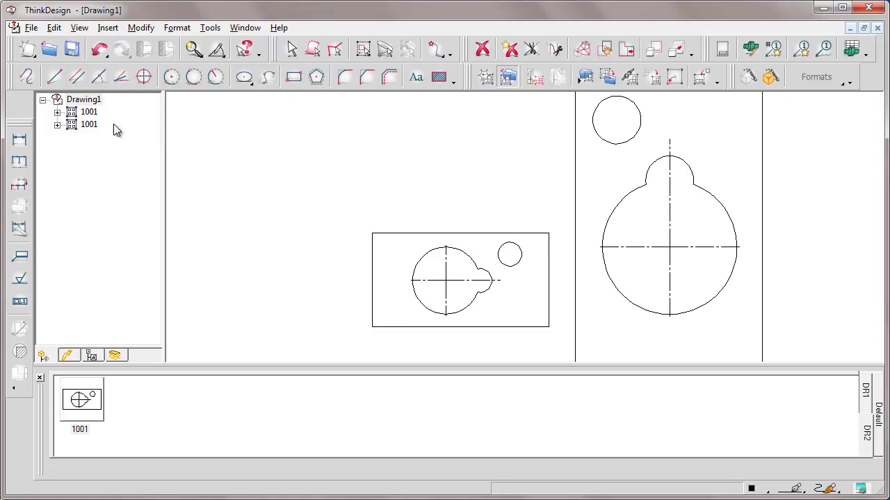
# Select both 1001 copies in the tree, close the group library, and close Drawing1 without saving.
pyautogui.click(91, 114)
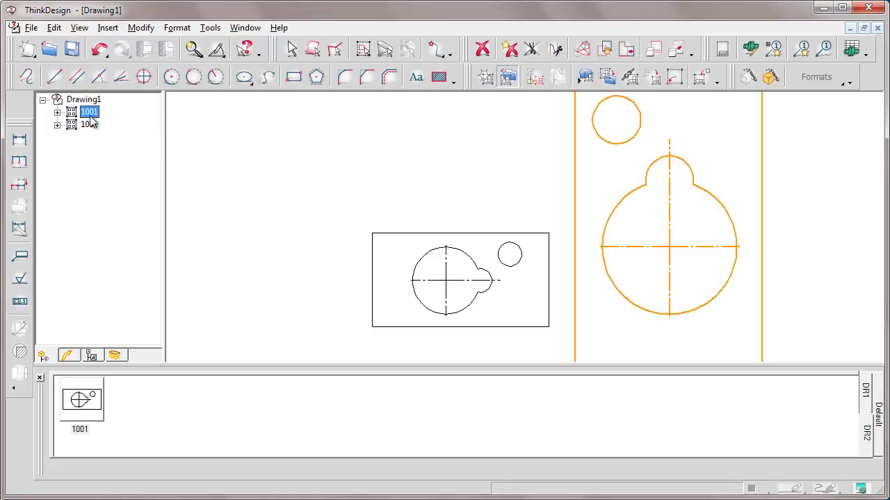
pyautogui.click(90, 125)
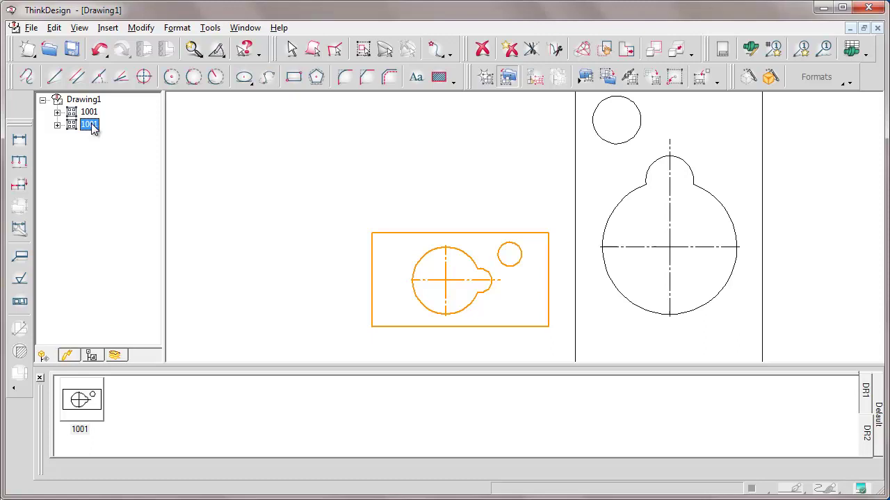
pyautogui.click(508, 77)
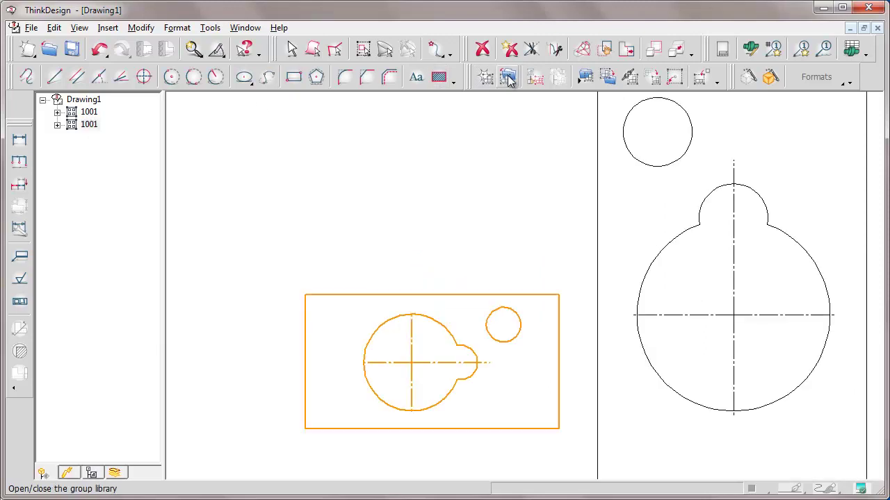
pyautogui.click(877, 28)
pyautogui.click(406, 255)
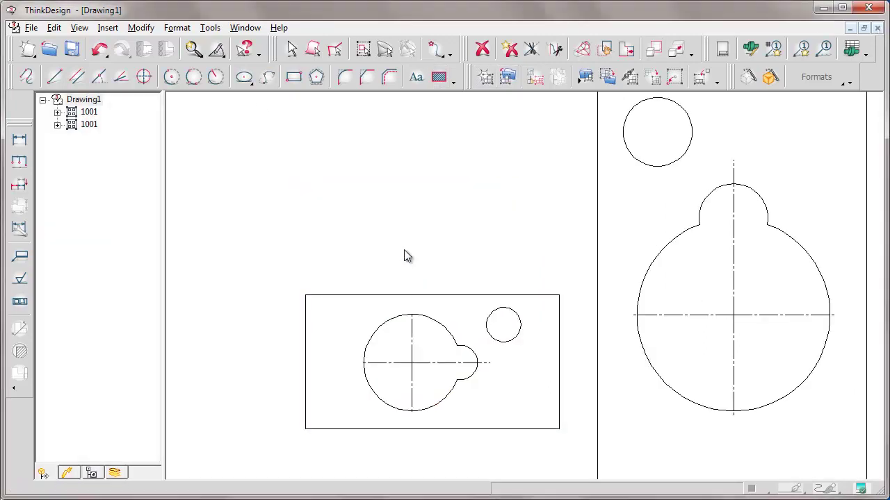
# Create a new blank Drawing2 from the Drawing file type.
pyautogui.click(28, 50)
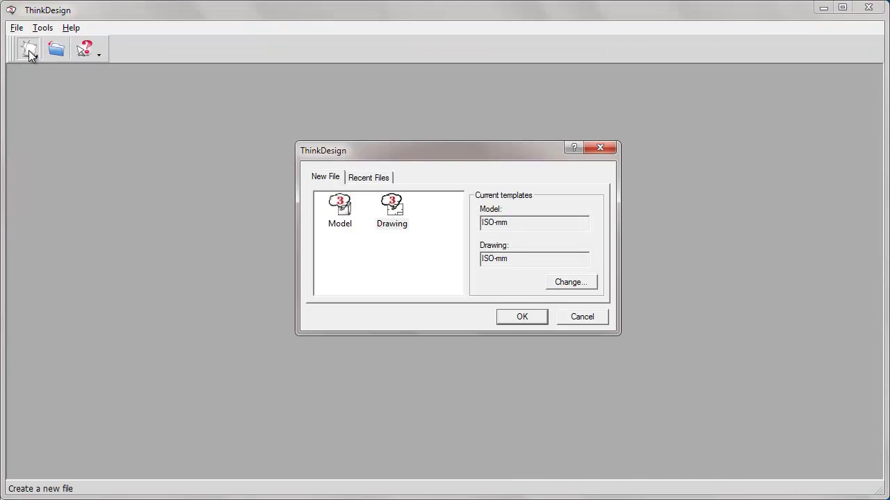
pyautogui.click(392, 209)
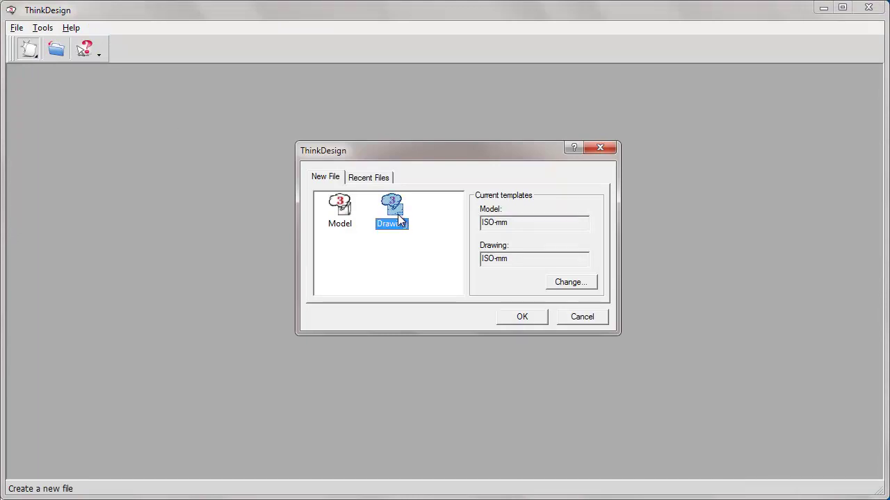
pyautogui.click(522, 316)
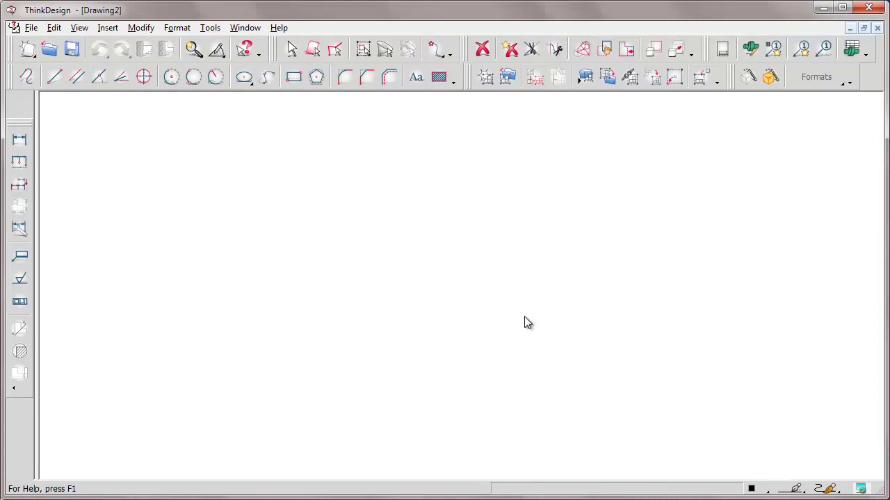
# Start a drawing frame and title block with A4 sheet size and Portrait orientation.
pyautogui.click(107, 27)
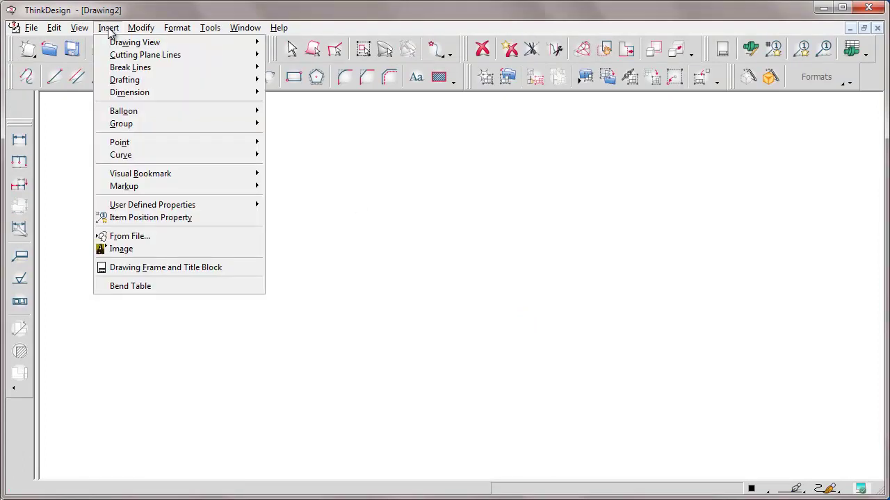
pyautogui.click(168, 267)
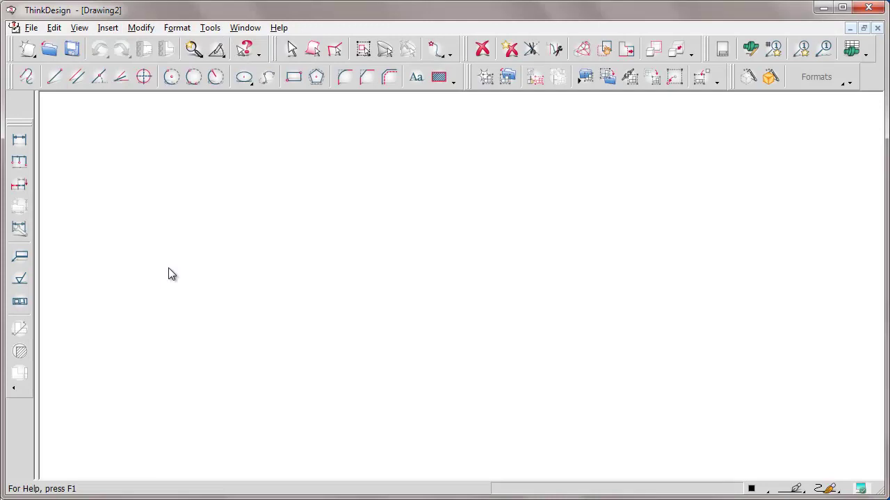
pyautogui.click(103, 116)
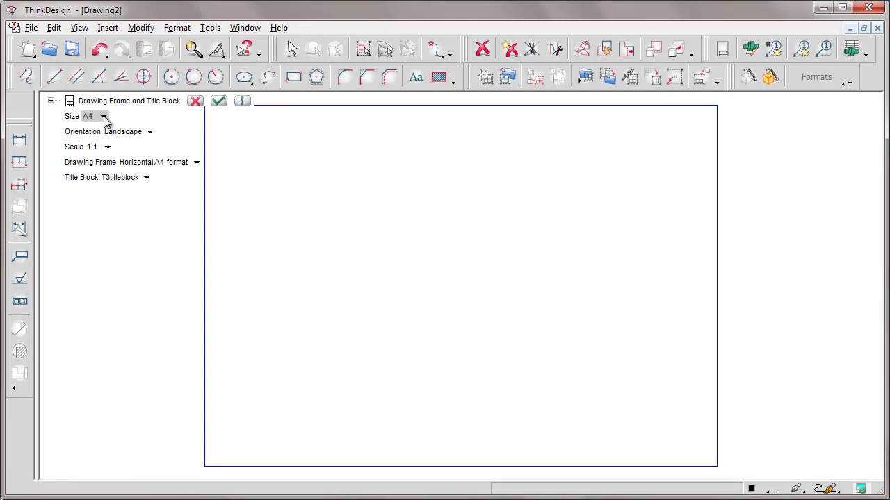
pyautogui.click(104, 116)
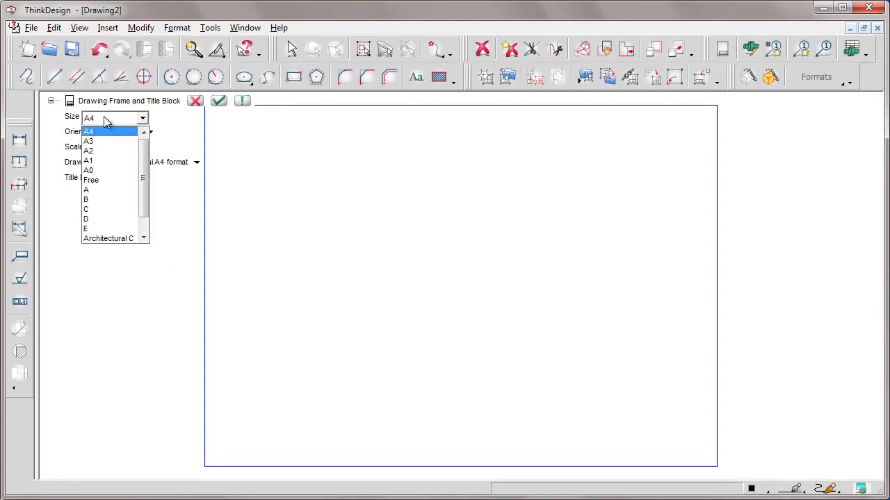
pyautogui.click(103, 116)
pyautogui.click(152, 133)
pyautogui.click(152, 135)
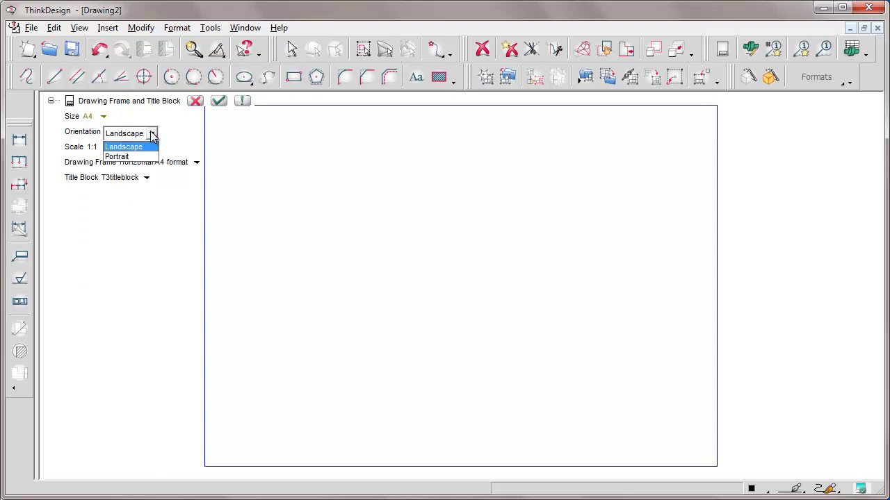
pyautogui.click(122, 156)
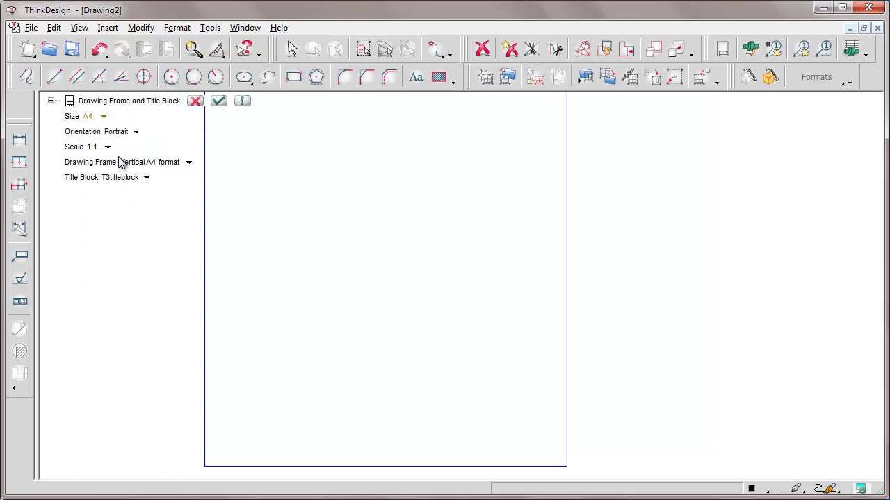
# Keep scale 1:1, Vertical A4 format and T3titleblock, then apply the frame.
pyautogui.click(109, 150)
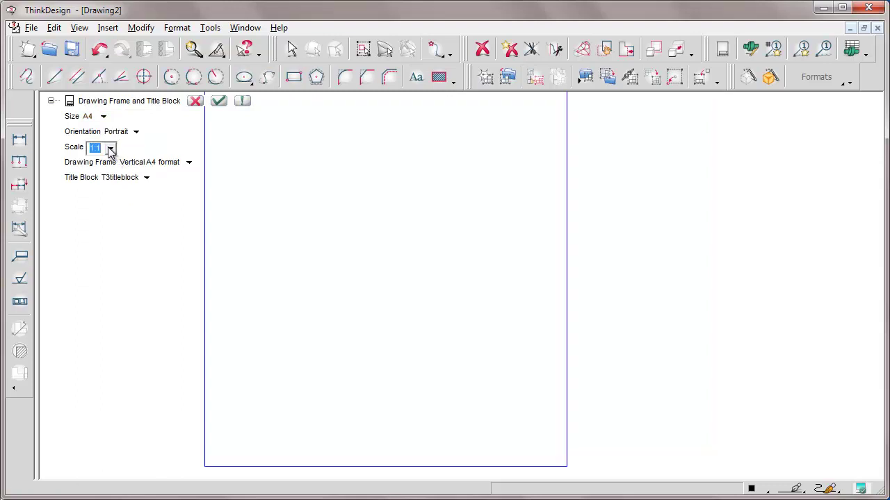
pyautogui.click(110, 149)
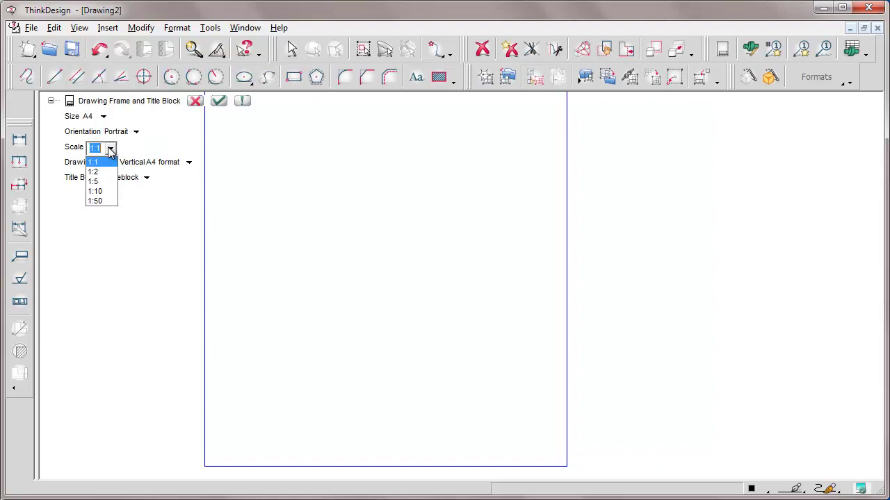
pyautogui.click(191, 166)
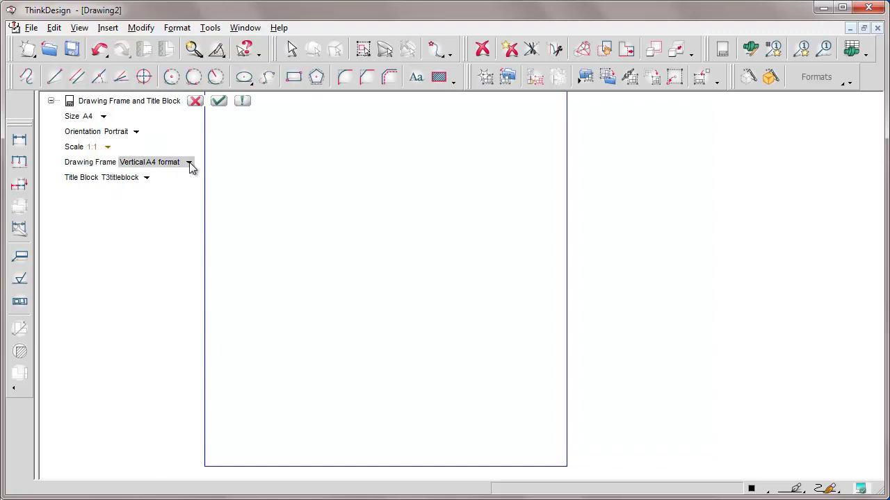
pyautogui.click(191, 166)
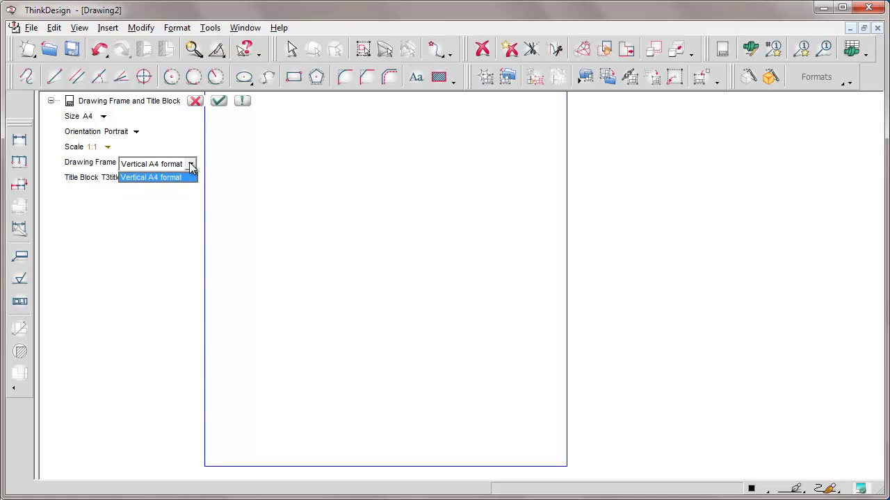
pyautogui.click(190, 165)
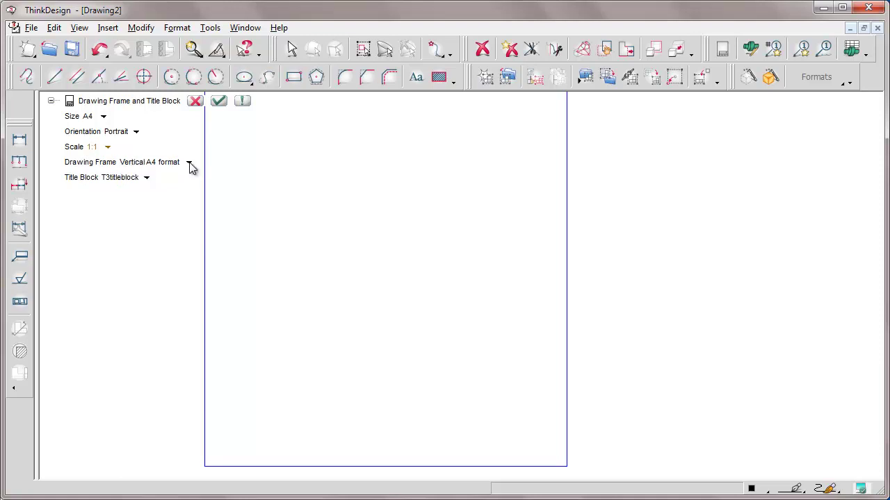
pyautogui.click(147, 179)
pyautogui.click(147, 180)
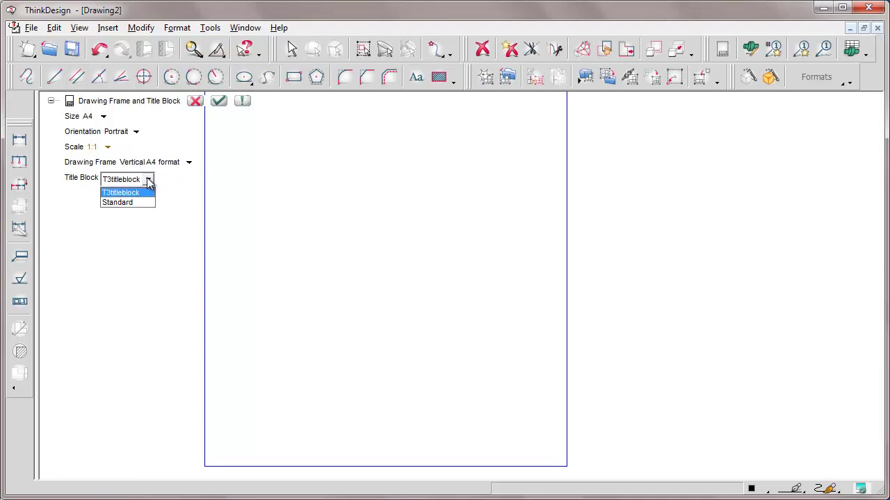
pyautogui.click(149, 183)
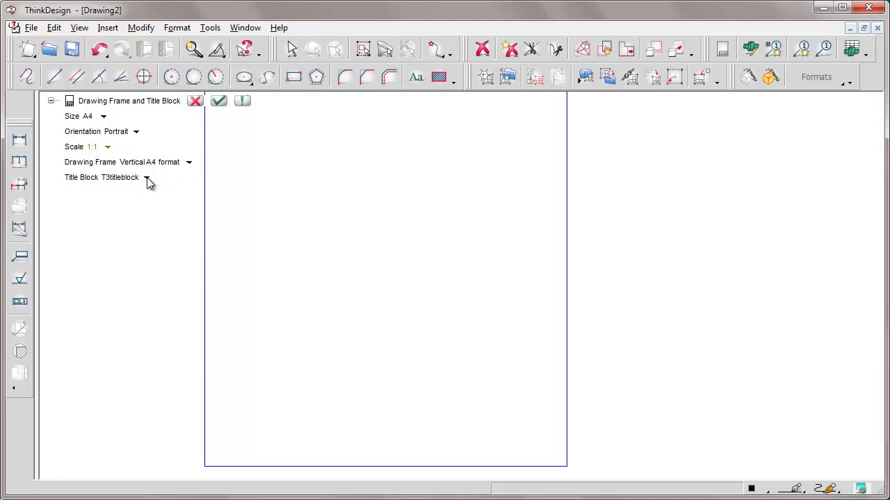
pyautogui.click(219, 102)
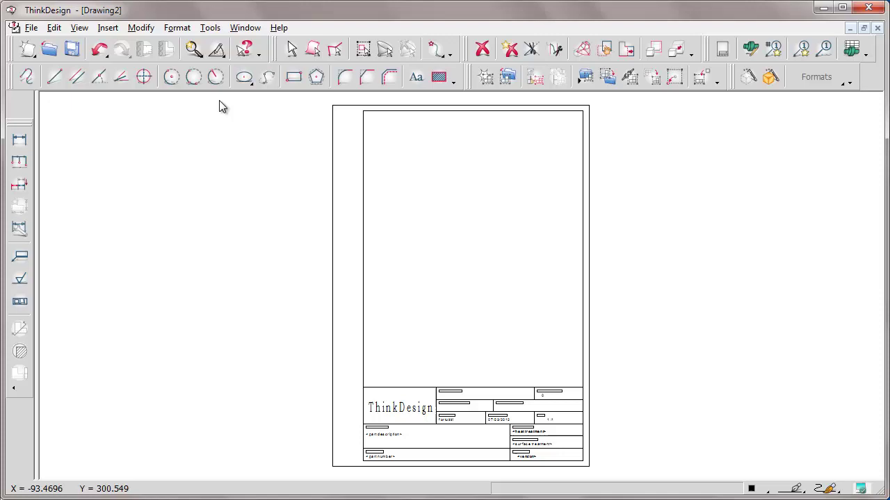
# Inspect FORMAT and its TITLE_BLOCK in the tree, then show the widened layer list.
pyautogui.moveTo(37, 149); pyautogui.dragTo(164, 151)
pyautogui.click(85, 113)
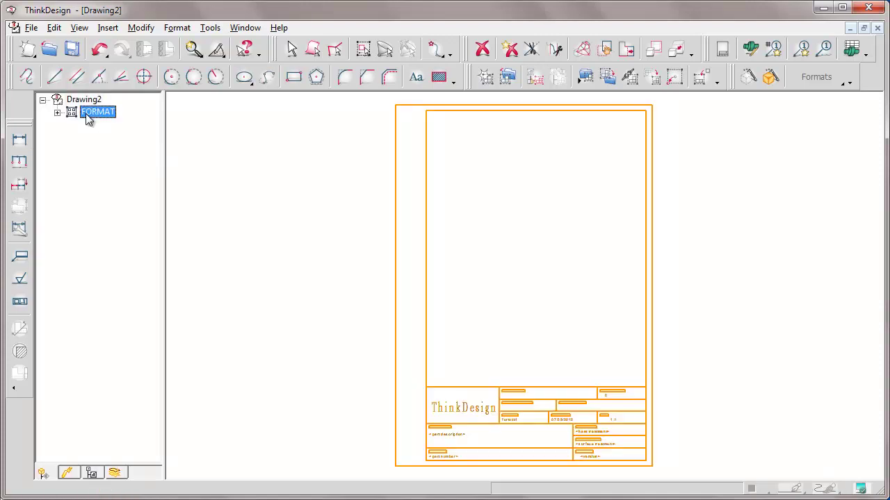
pyautogui.click(57, 112)
pyautogui.click(105, 126)
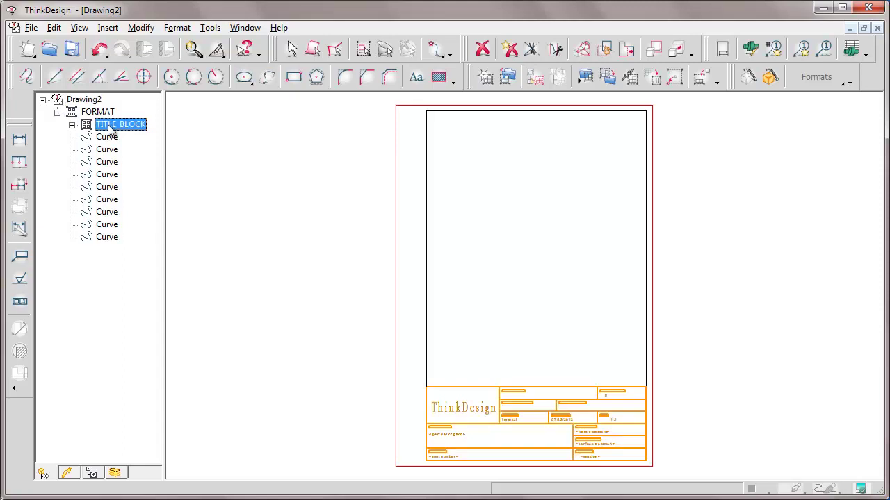
pyautogui.click(72, 126)
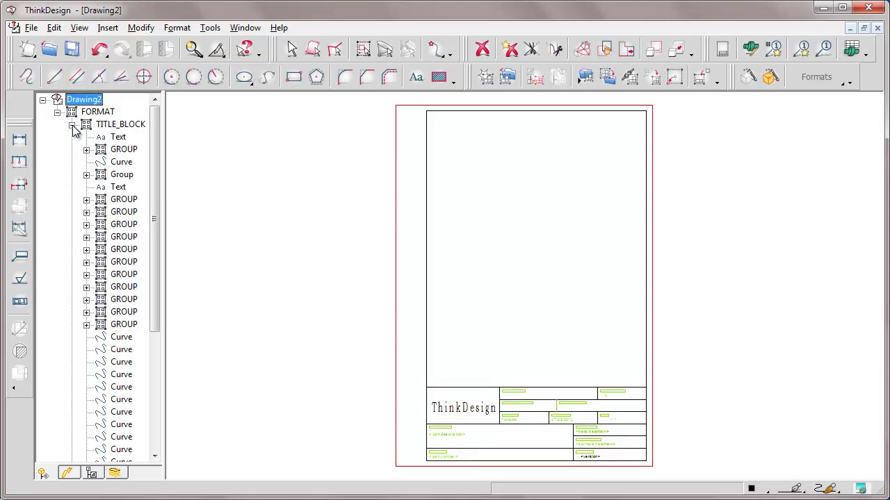
pyautogui.click(57, 112)
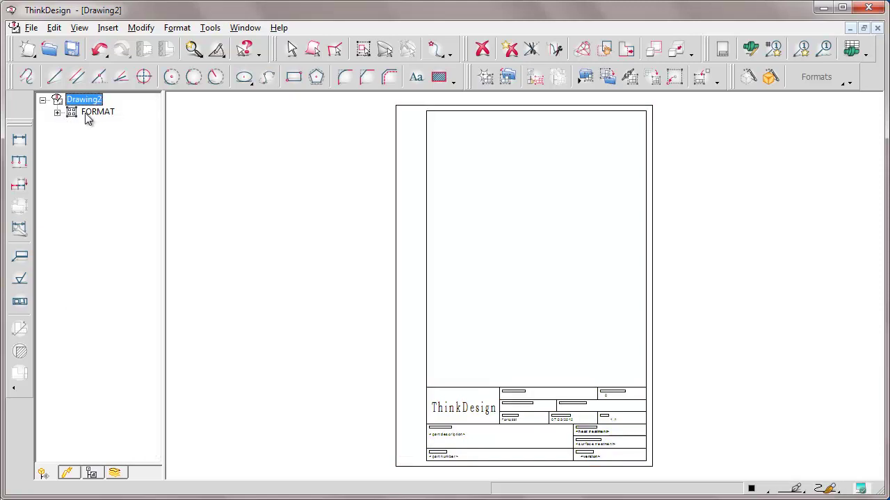
pyautogui.click(87, 114)
pyautogui.click(115, 473)
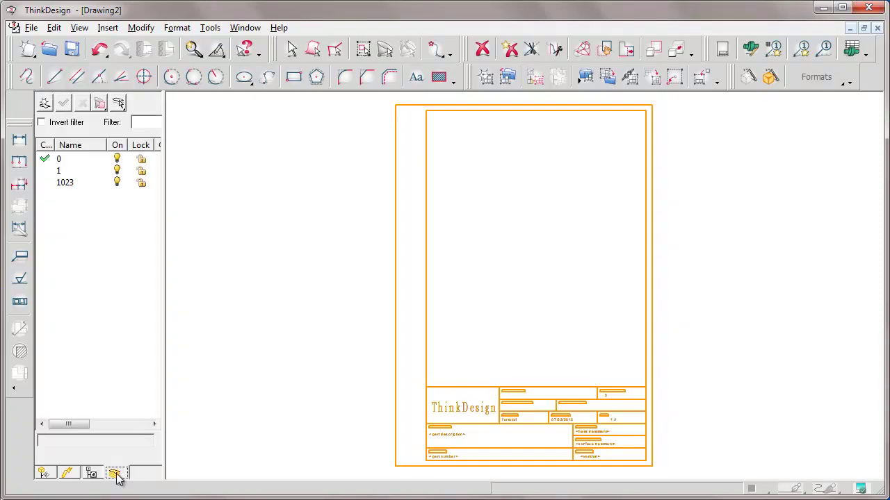
pyautogui.moveTo(164, 150); pyautogui.dragTo(282, 158)
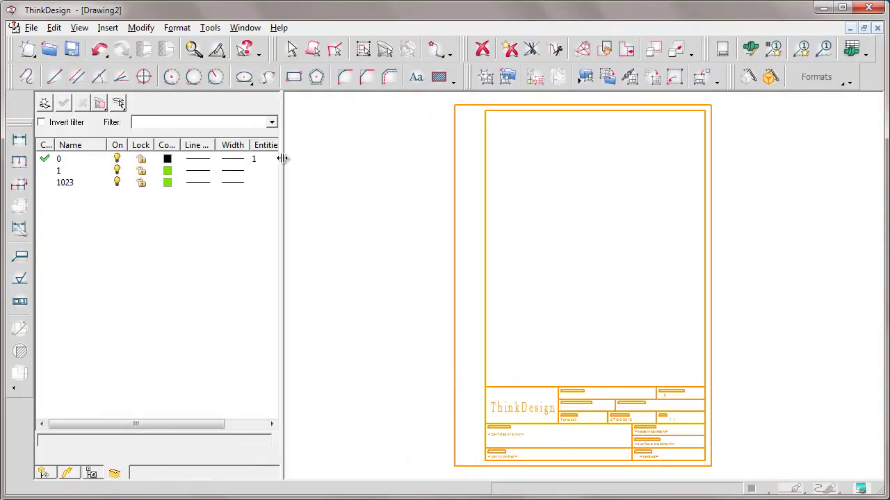
# Compress the drawing, aligning curve tolerance to document tolerance and accepting the undo reset.
pyautogui.click(210, 29)
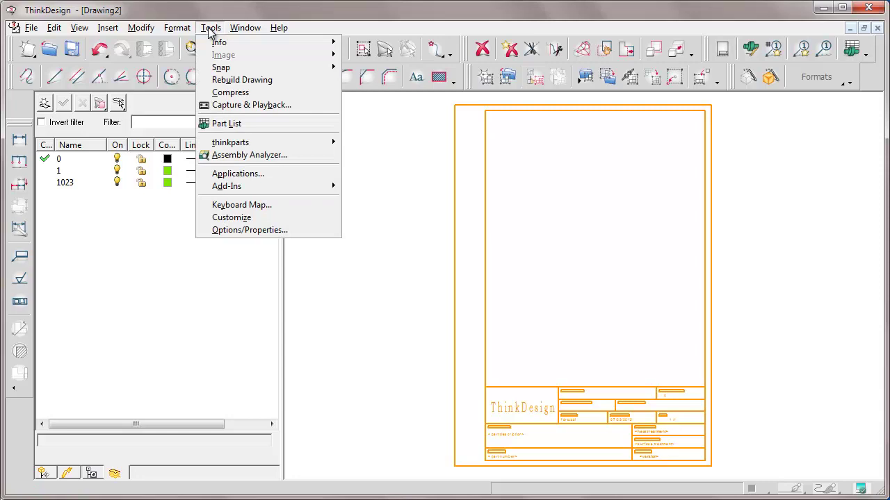
pyautogui.click(231, 93)
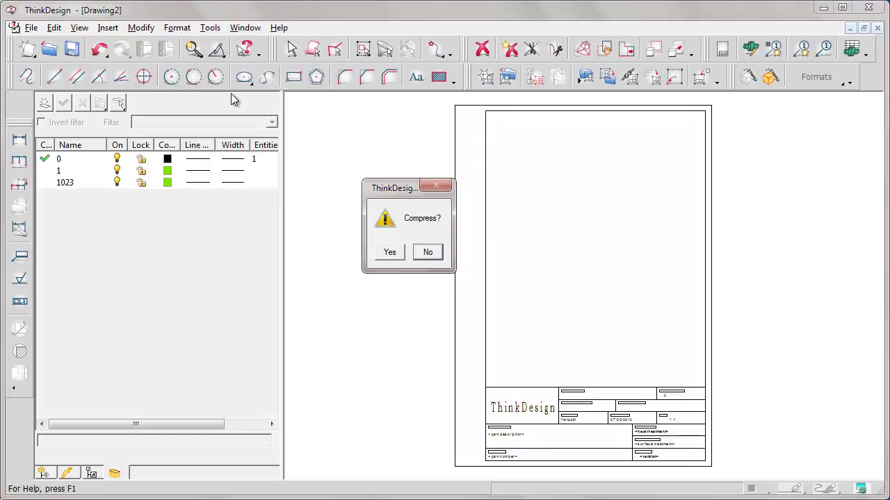
pyautogui.click(389, 252)
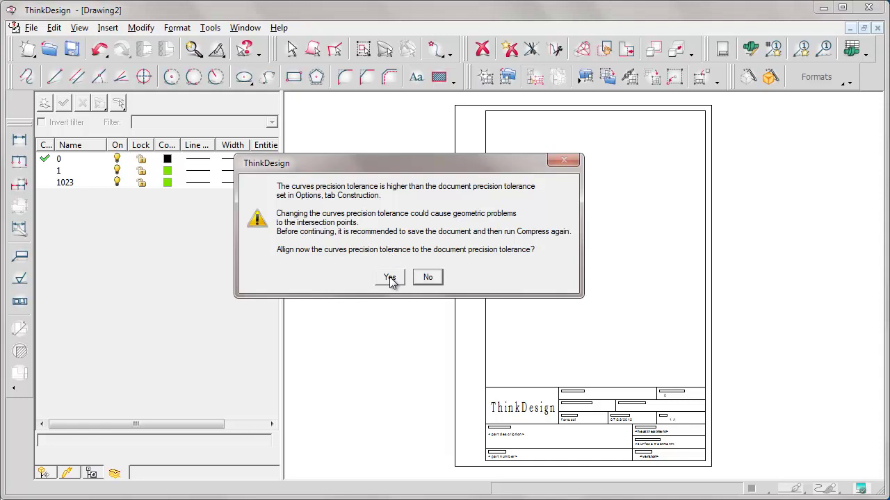
pyautogui.click(389, 277)
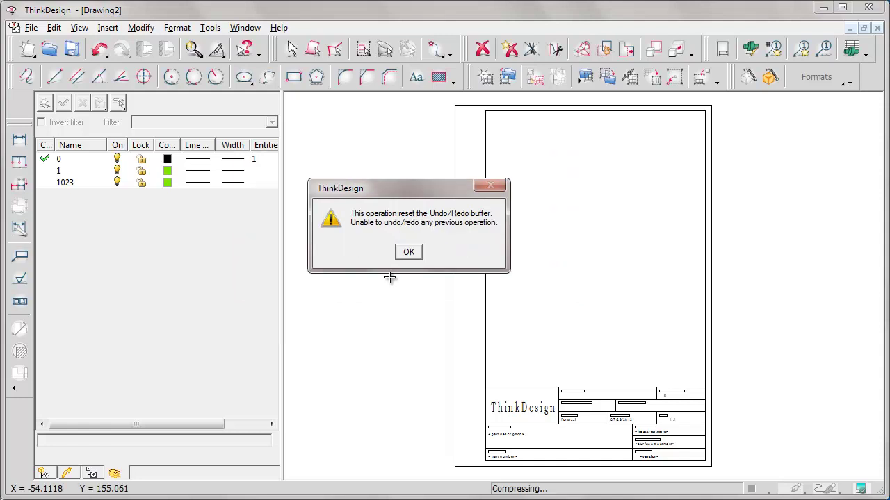
pyautogui.click(409, 253)
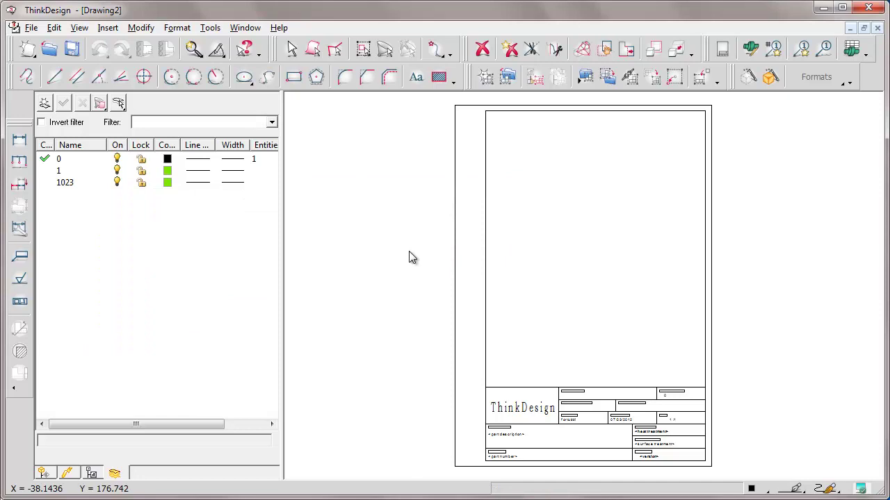
# Delete layers 1 and 1023 so only layer 0 remains, then narrow the panel.
pyautogui.doubleClick(67, 173)
pyautogui.rightClick(67, 174)
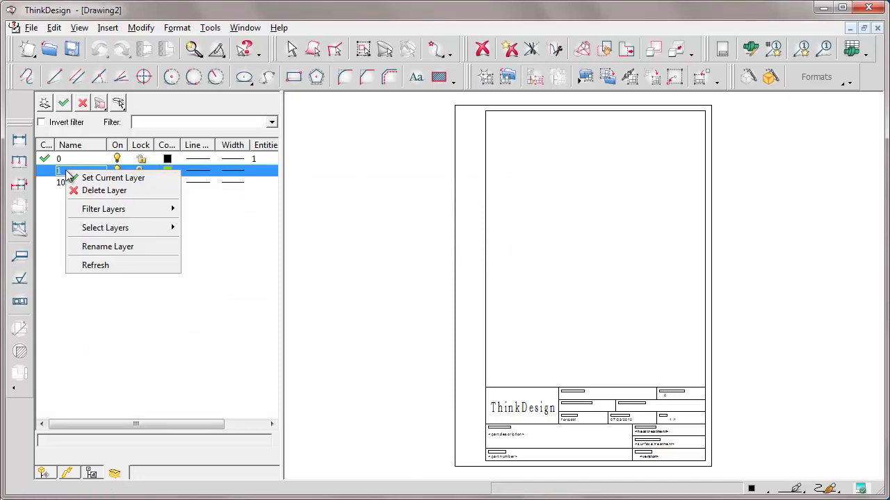
pyautogui.click(103, 191)
pyautogui.doubleClick(66, 172)
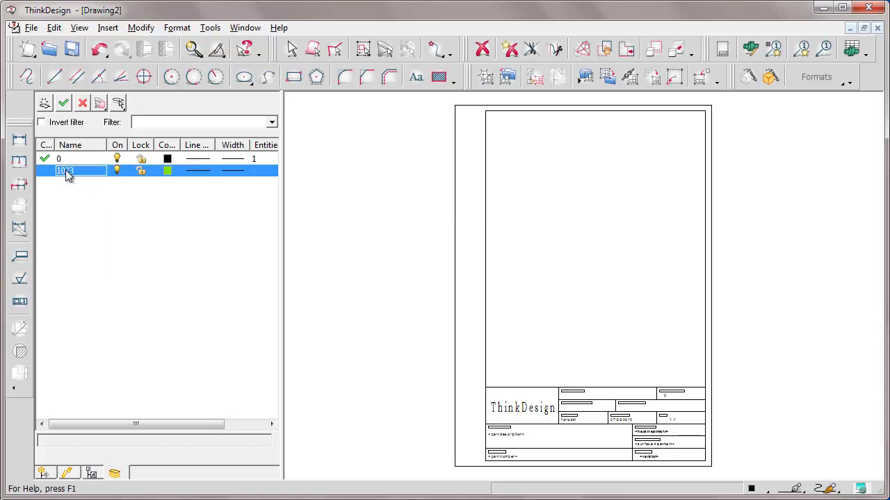
pyautogui.rightClick(66, 173)
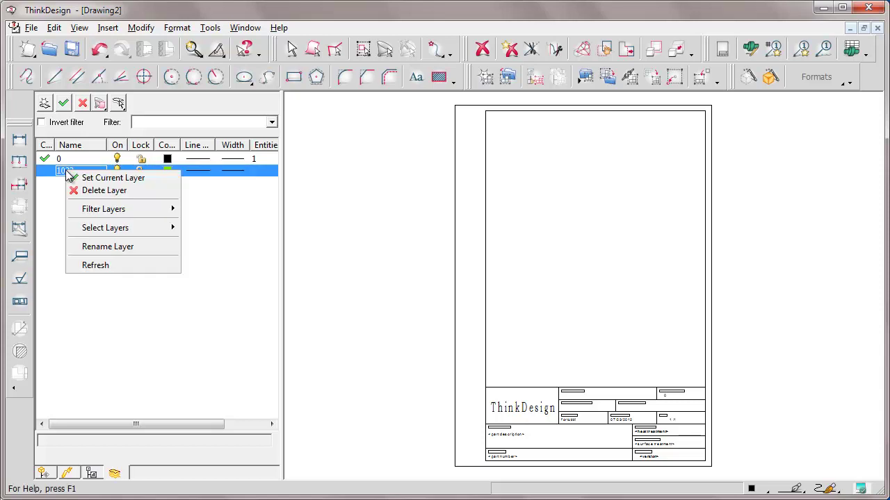
pyautogui.click(101, 190)
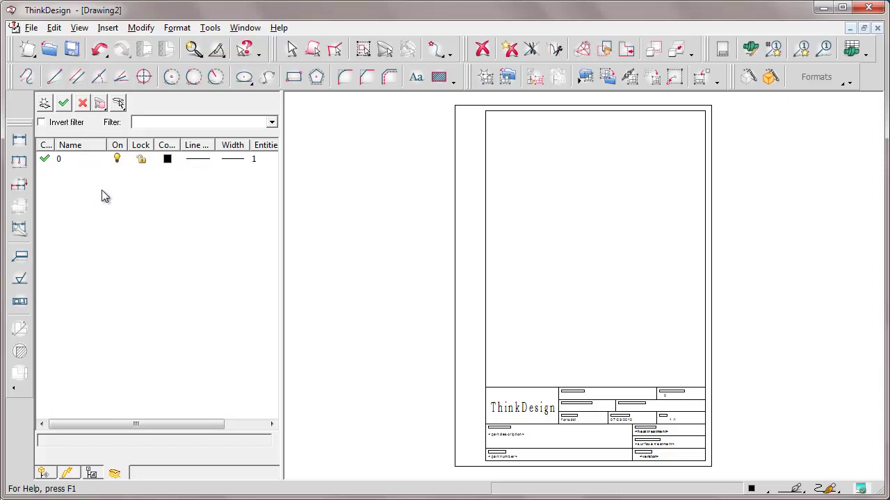
pyautogui.moveTo(282, 161); pyautogui.dragTo(164, 150)
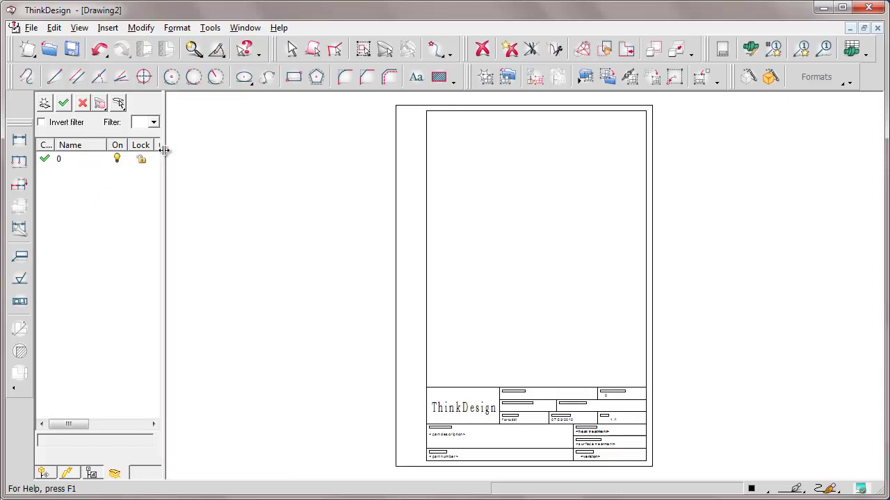
# Break the drawing format apart into loose entities.
pyautogui.click(43, 472)
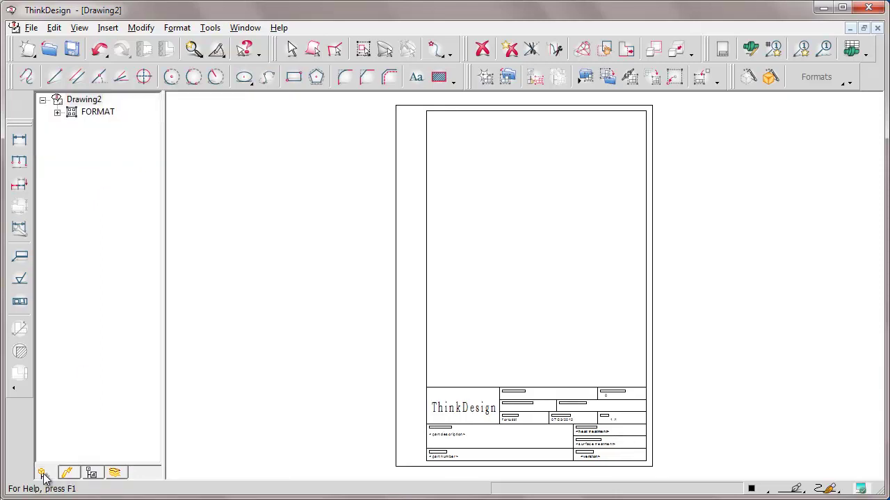
pyautogui.click(55, 28)
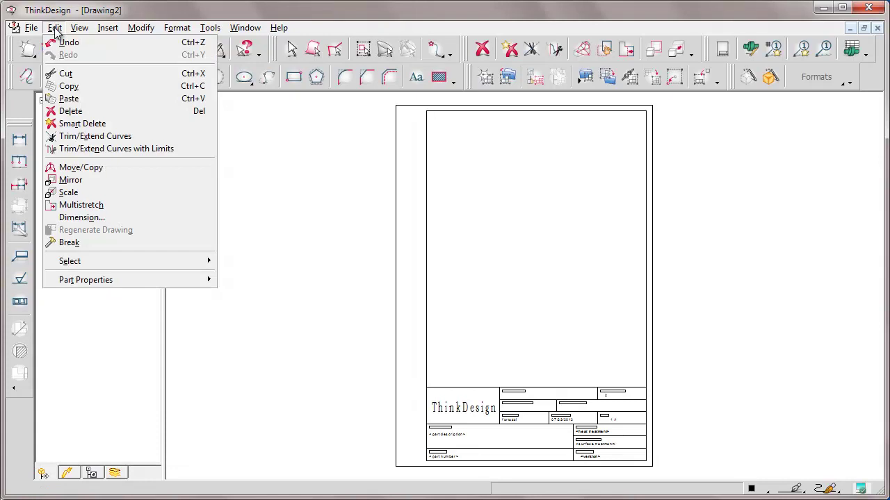
pyautogui.click(69, 243)
pyautogui.click(396, 218)
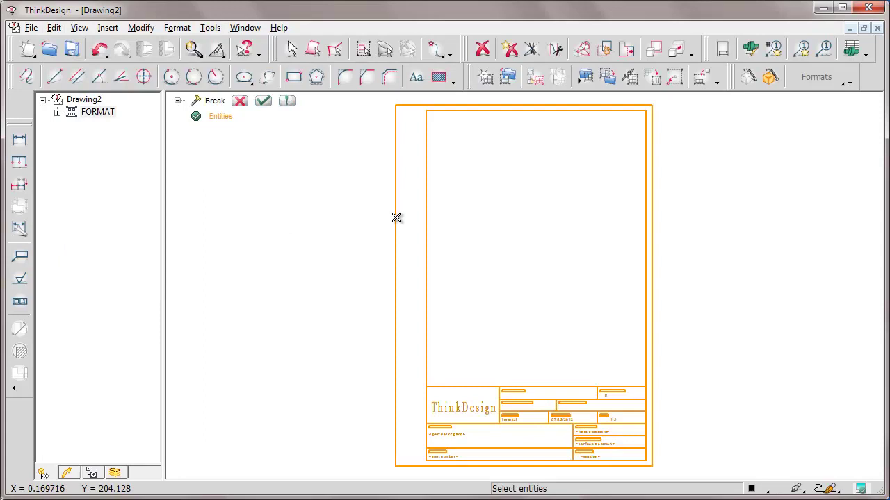
pyautogui.click(262, 101)
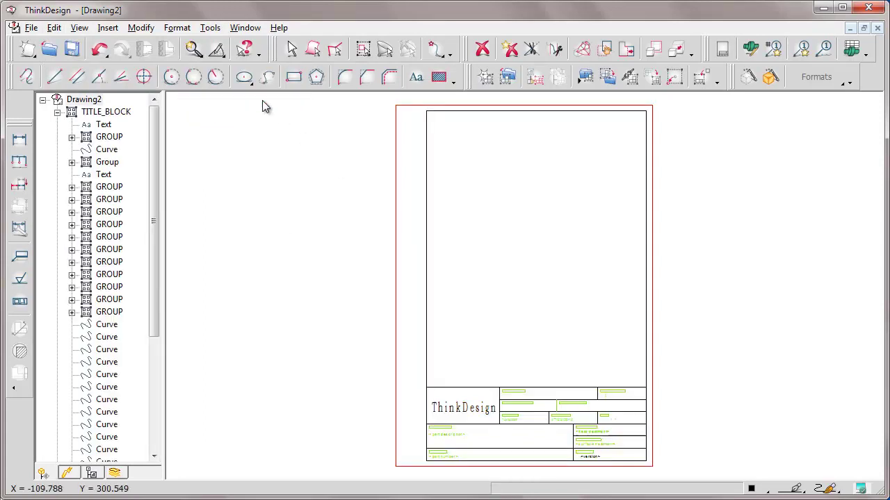
# Delete the sheet border curves above the title block and the leftover line below it.
pyautogui.click(57, 112)
pyautogui.click(84, 114)
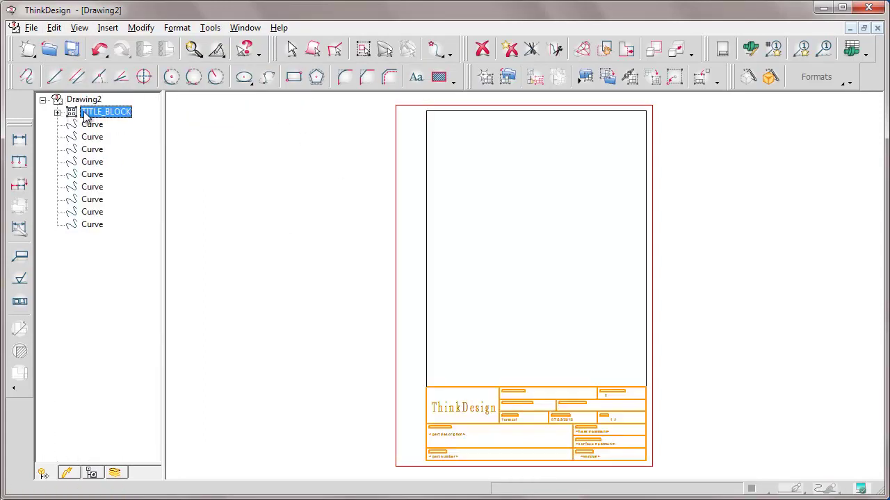
pyautogui.moveTo(683, 253); pyautogui.dragTo(345, 107)
pyautogui.click(483, 50)
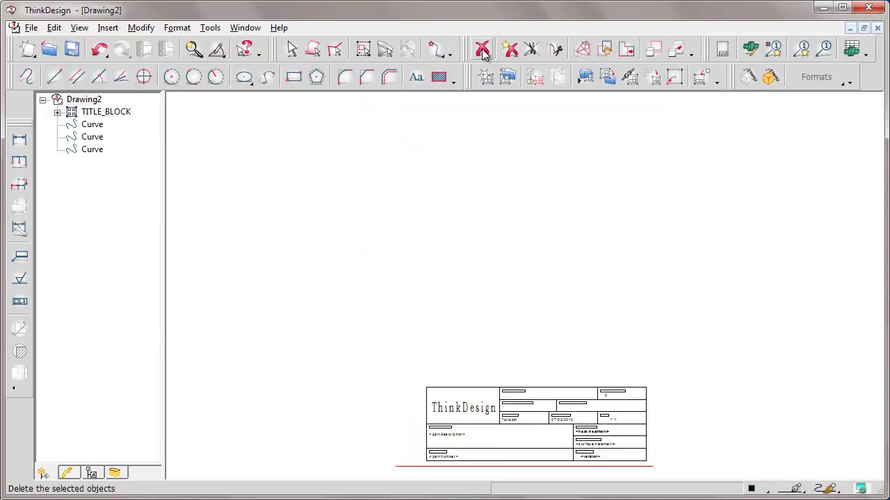
pyautogui.click(482, 50)
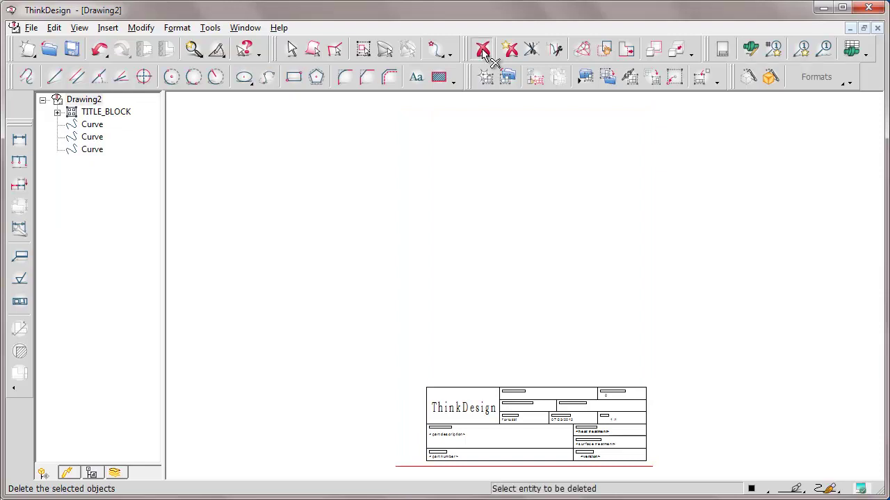
pyautogui.click(640, 472)
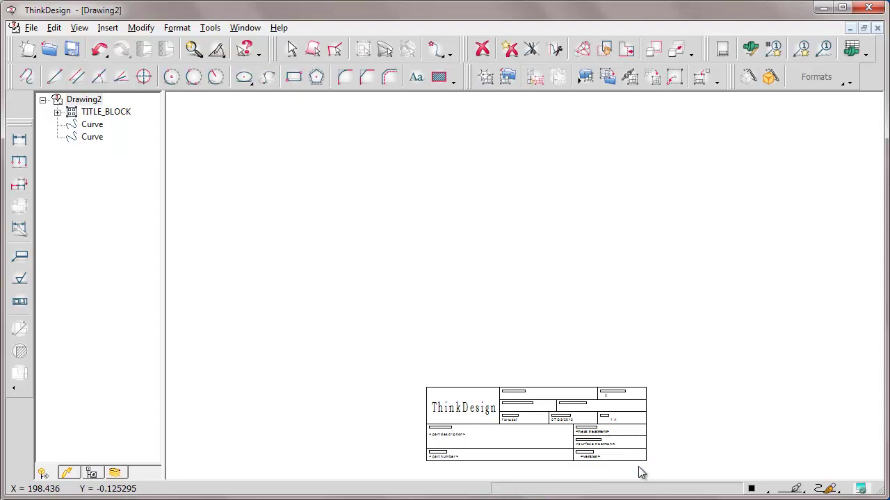
# Zoom to fit and break the title block into separate texts, groups and curves.
pyautogui.hotkey('ctrl', 'a')
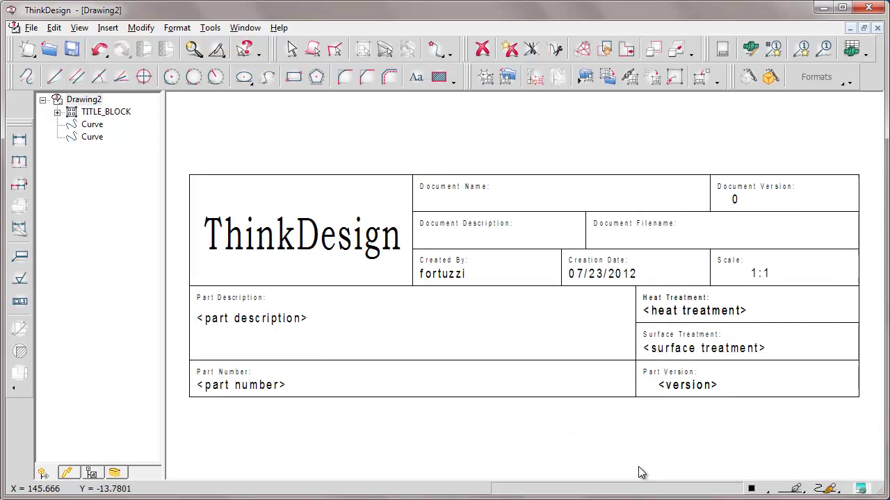
pyautogui.click(412, 249)
pyautogui.click(54, 29)
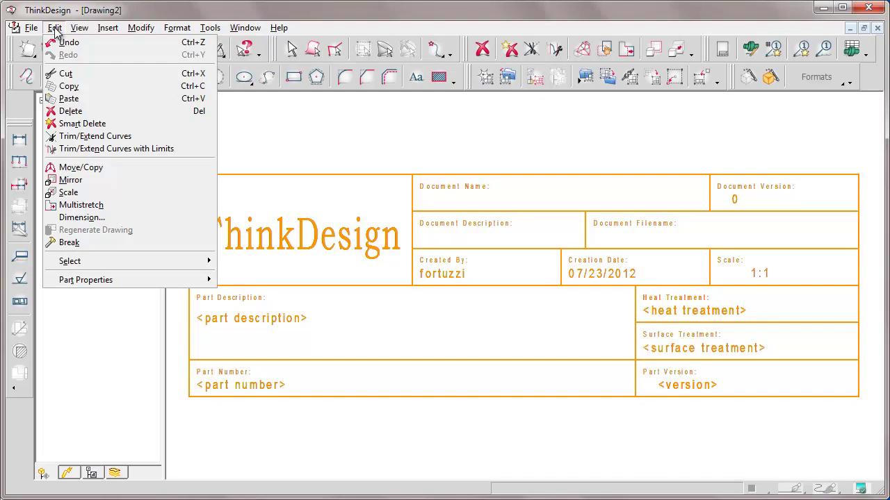
pyautogui.click(71, 243)
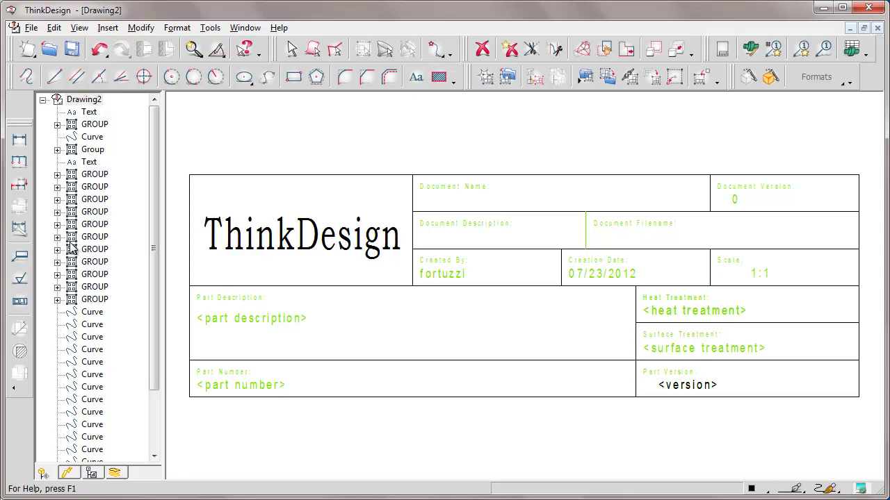
# Make the <part description> group the current group.
pyautogui.rightClick(251, 317)
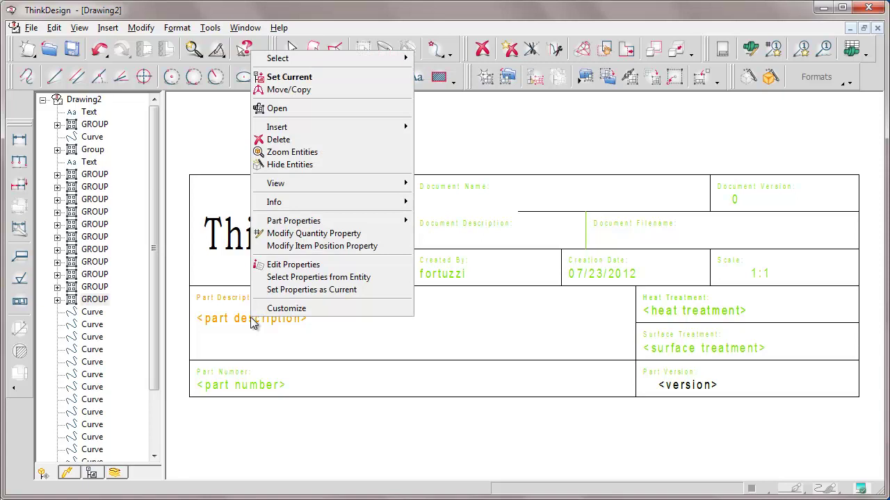
pyautogui.click(288, 77)
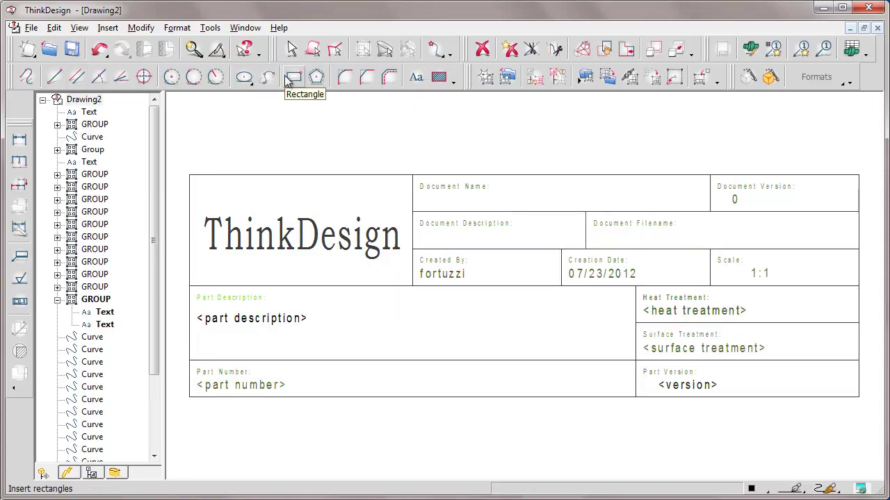
pyautogui.rightClick(425, 316)
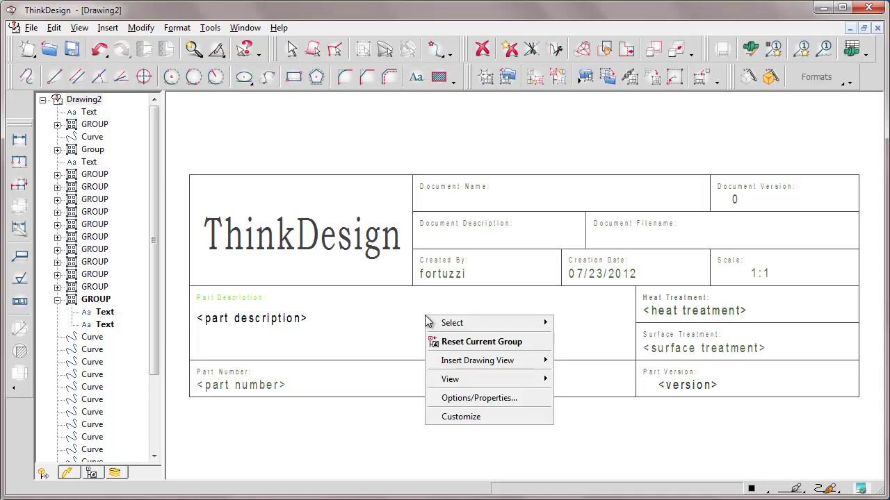
pyautogui.click(479, 397)
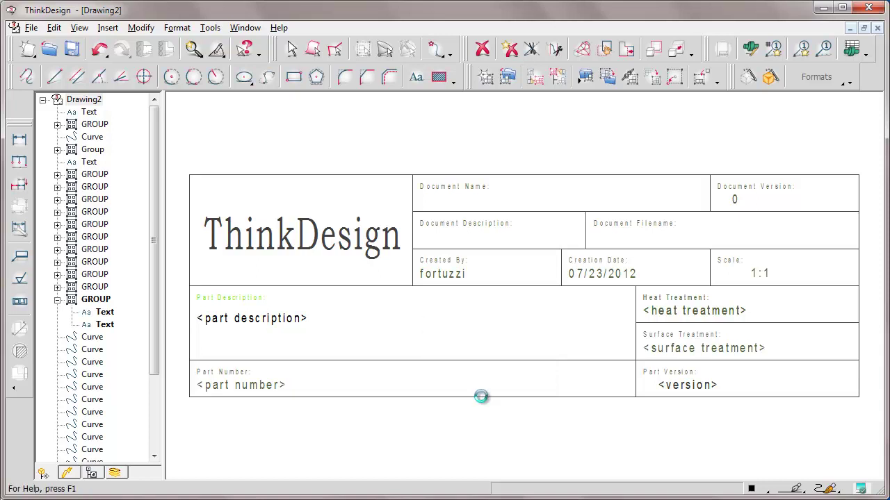
# Uncheck Symbolic text expansion in Document Properties > Text and redraw texts to show raw $MM codes.
pyautogui.click(441, 167)
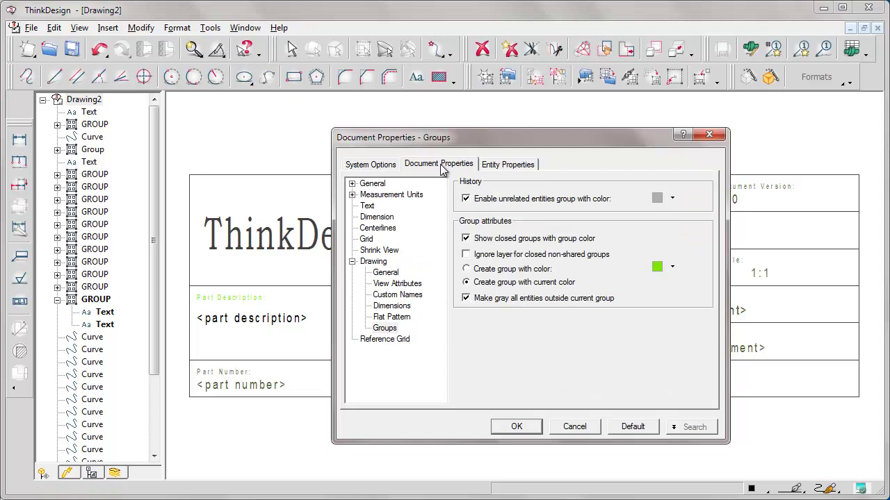
pyautogui.click(367, 207)
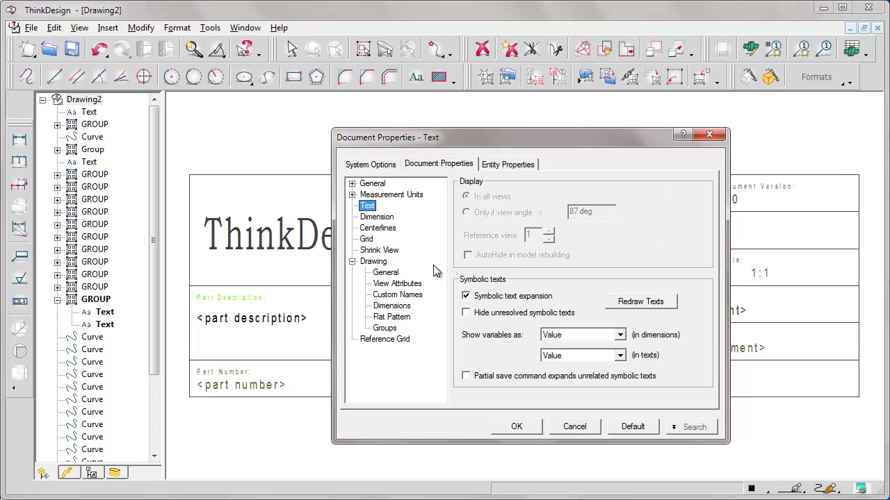
pyautogui.click(466, 297)
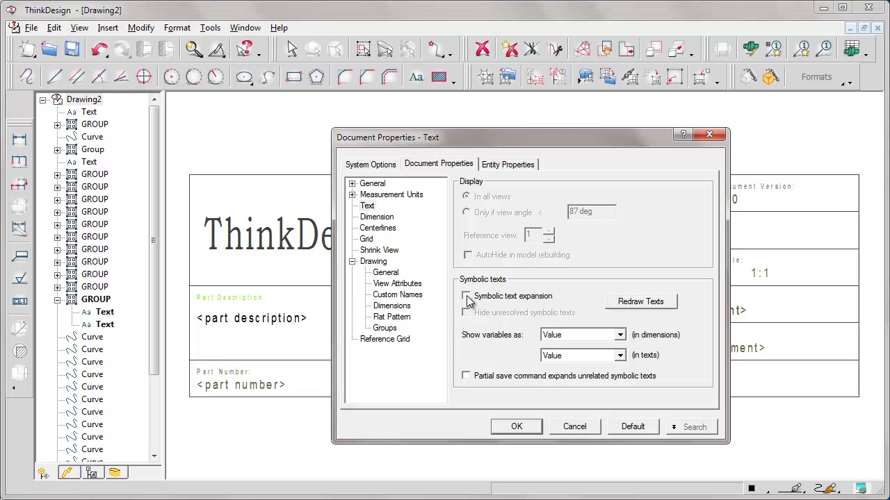
pyautogui.click(643, 306)
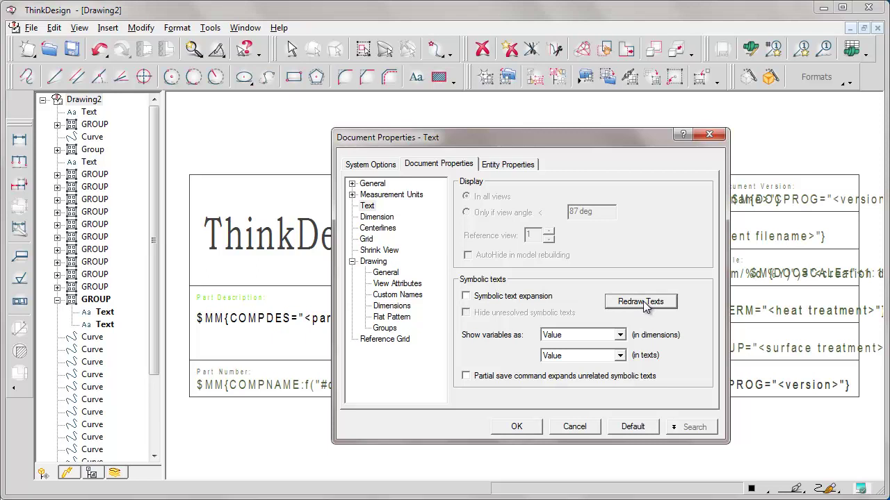
pyautogui.click(516, 426)
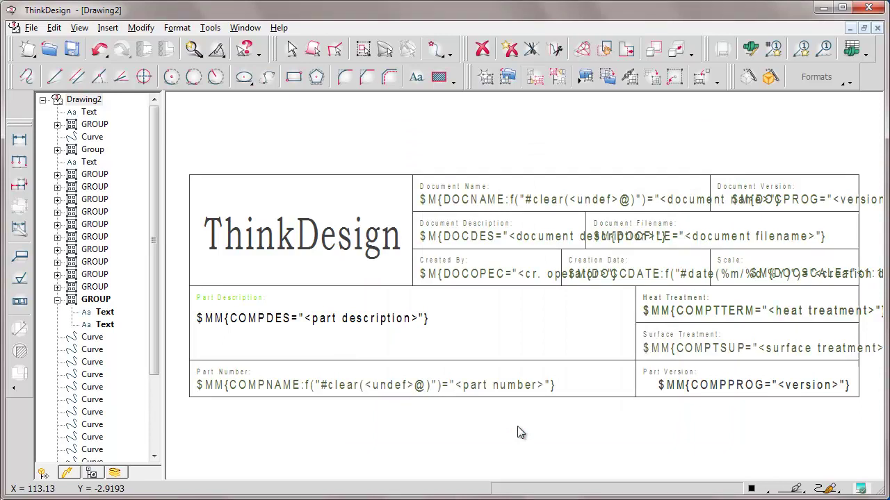
# Insert the Part properties Material text ($MM{COMPMAT}) just below the part description field.
pyautogui.click(108, 28)
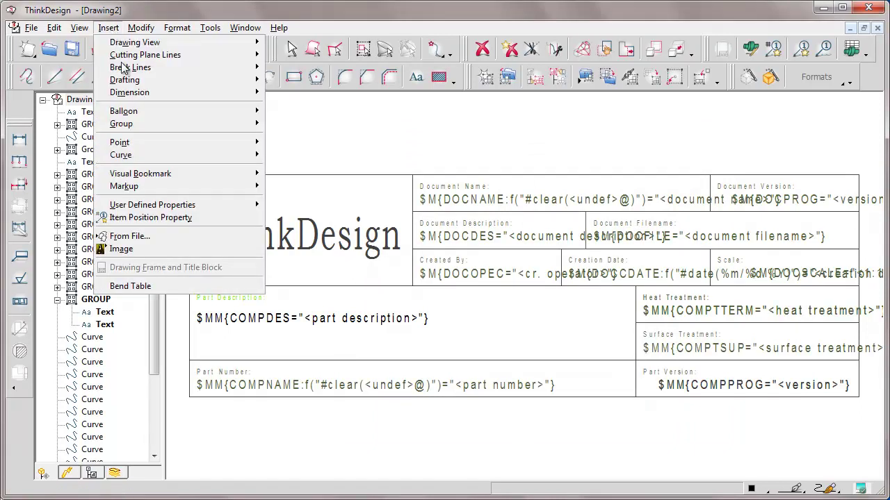
pyautogui.moveTo(129, 81)
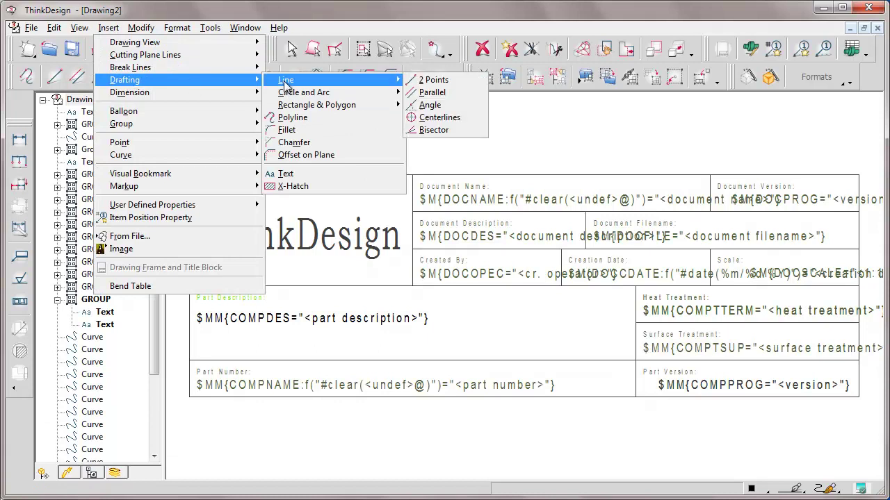
pyautogui.click(285, 174)
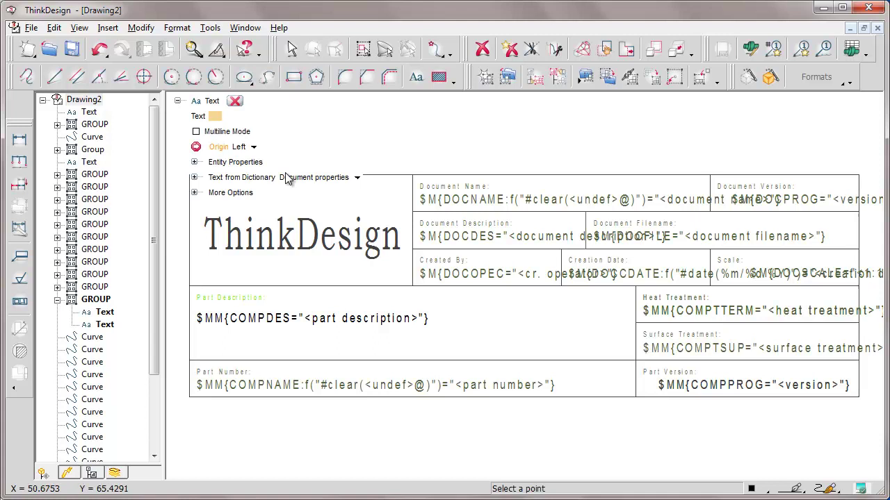
pyautogui.click(358, 178)
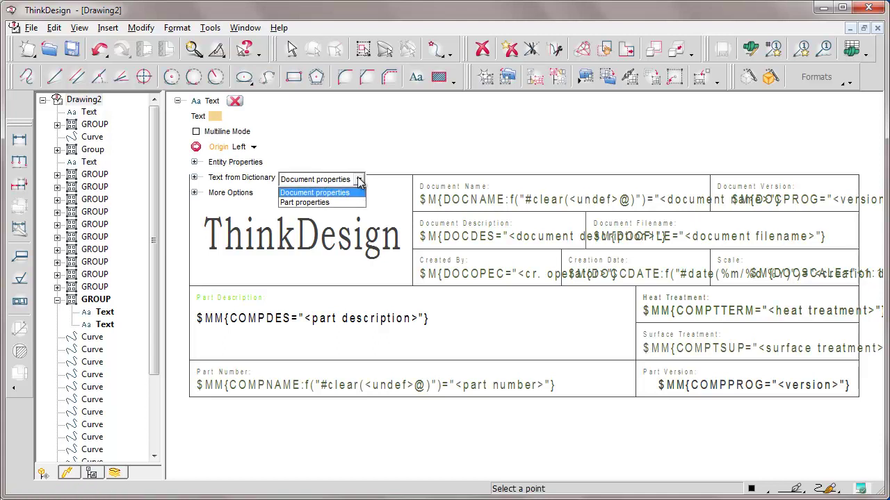
pyautogui.click(306, 202)
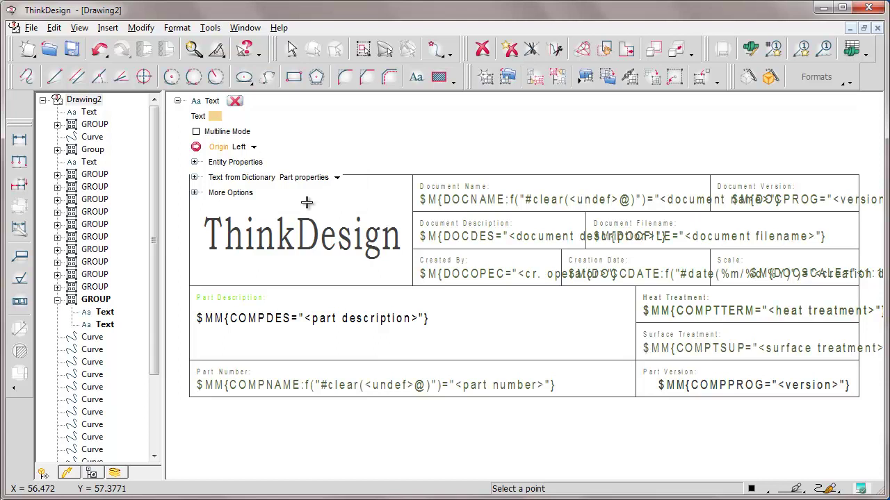
pyautogui.click(194, 178)
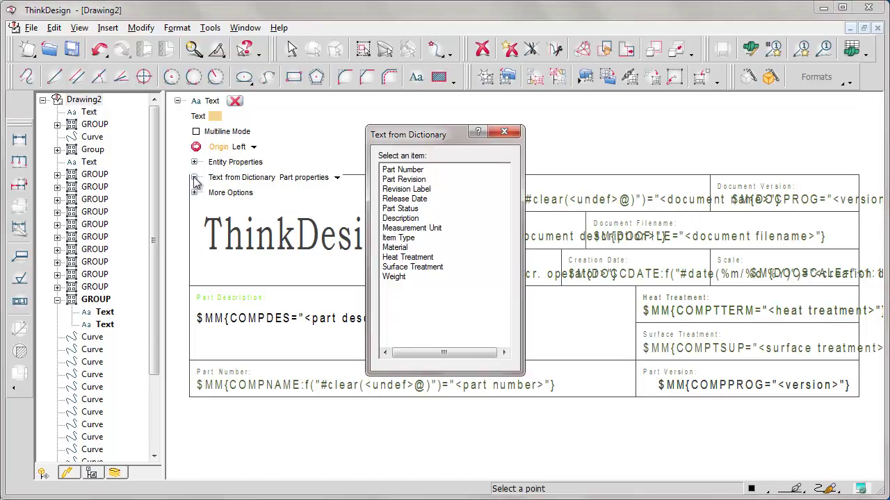
pyautogui.doubleClick(395, 247)
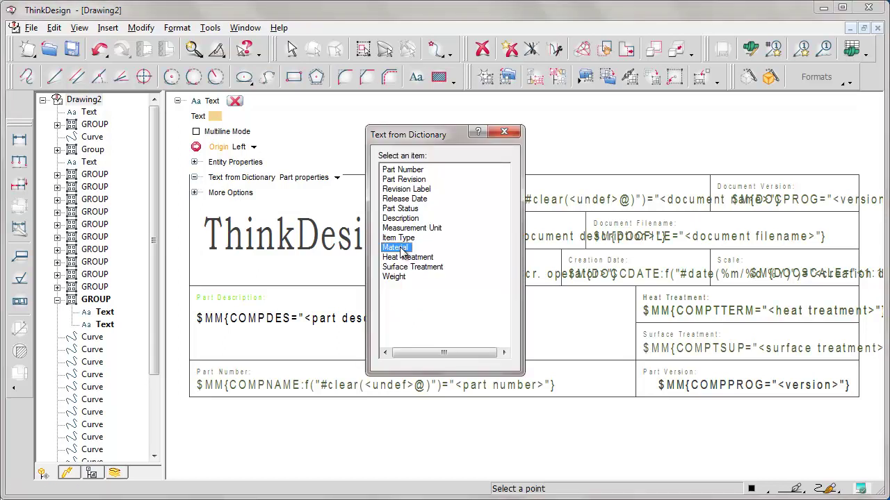
pyautogui.click(193, 343)
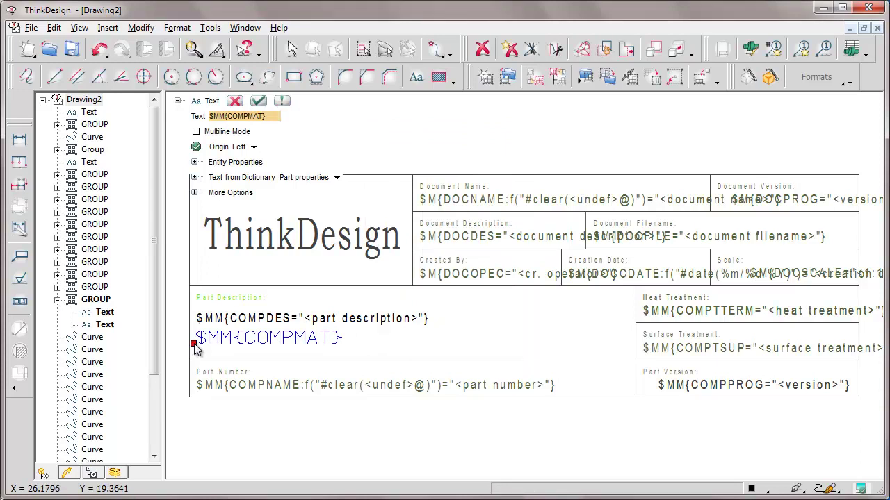
pyautogui.click(259, 101)
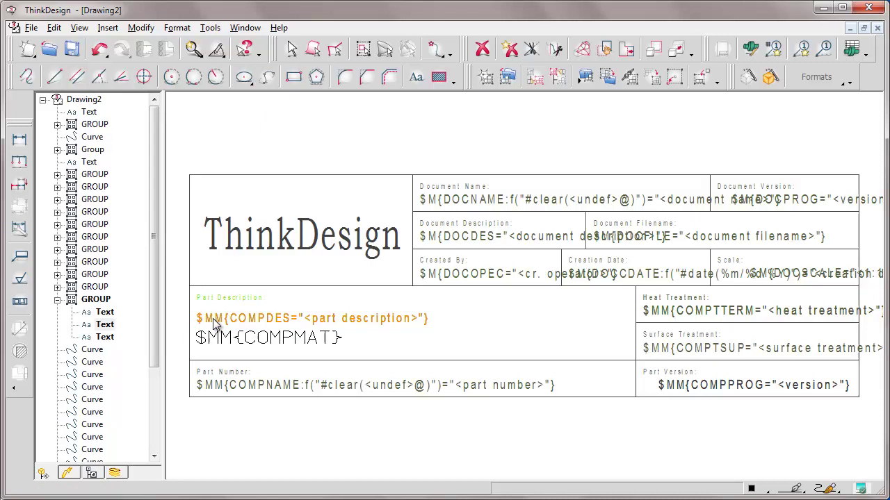
pyautogui.rightClick(229, 341)
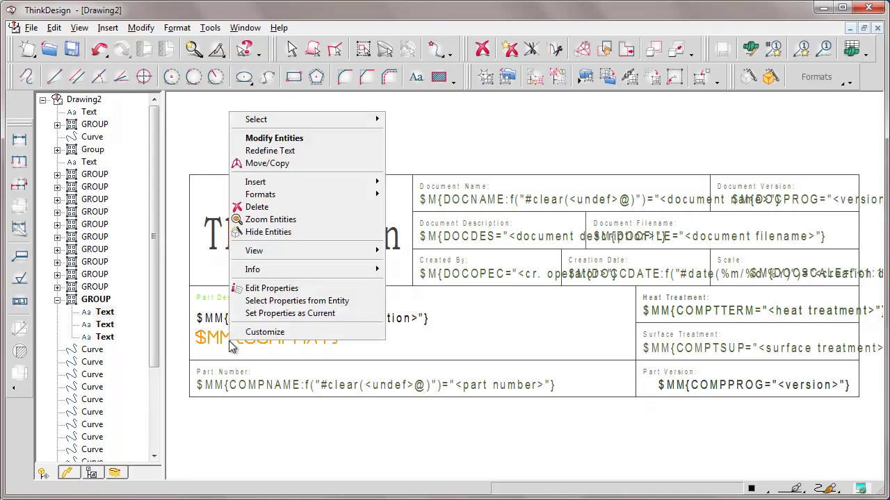
pyautogui.click(270, 288)
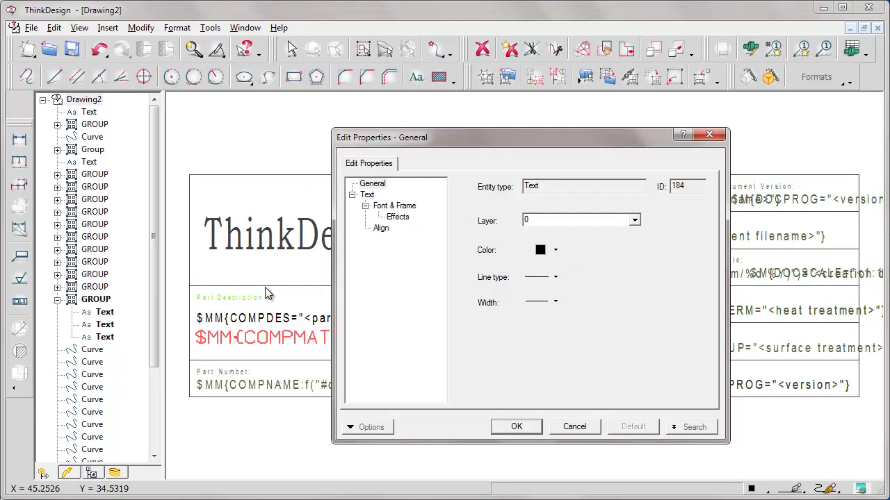
pyautogui.click(367, 196)
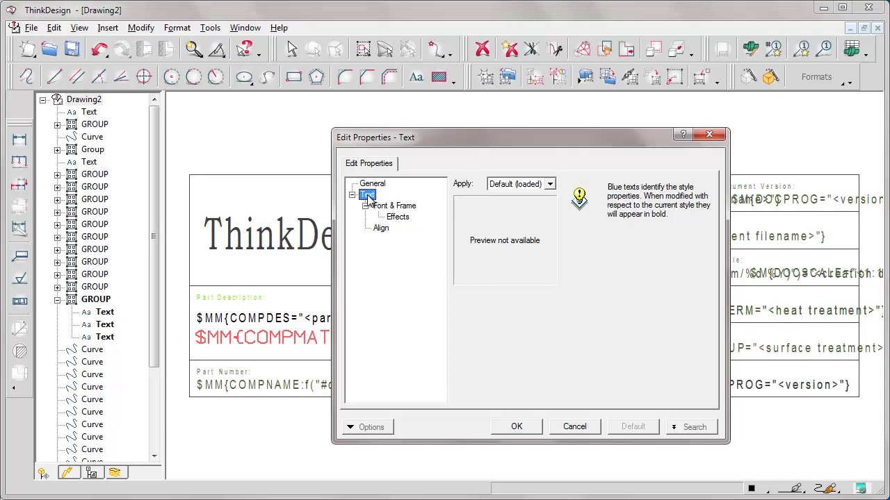
pyautogui.click(698, 134)
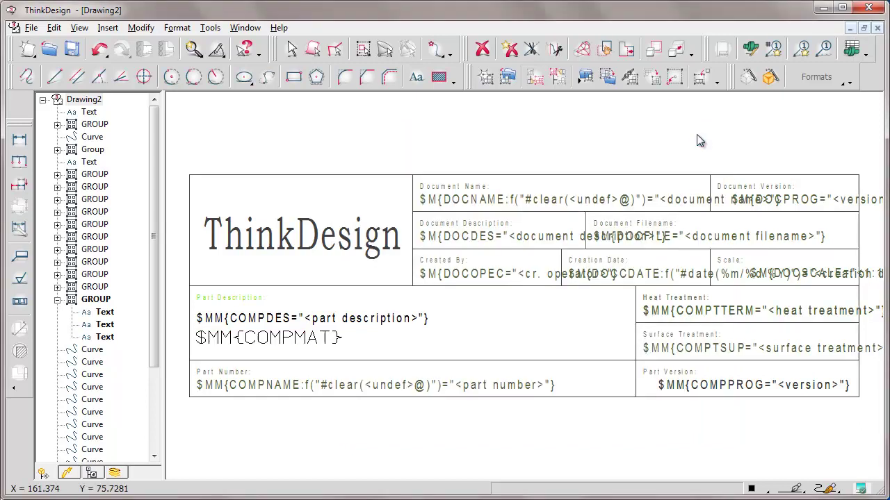
# Re-check Symbolic text expansion in Document Properties > Text and redraw texts to show resolved values.
pyautogui.rightClick(381, 197)
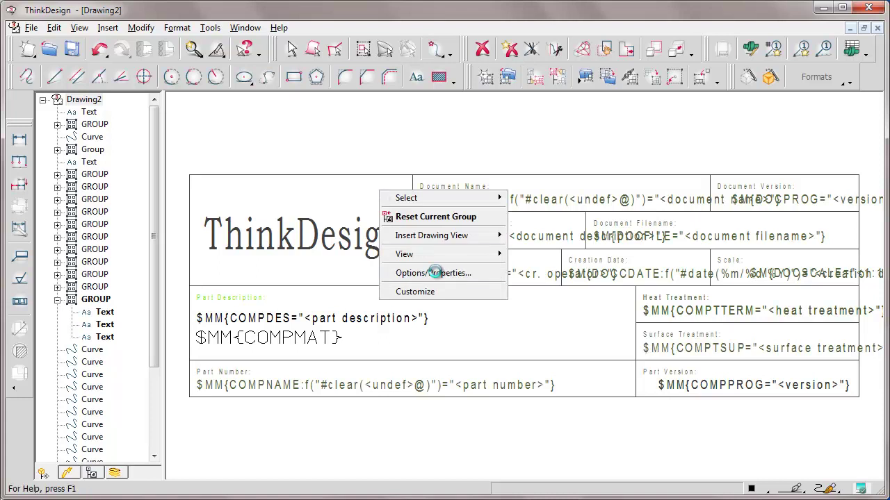
pyautogui.click(434, 272)
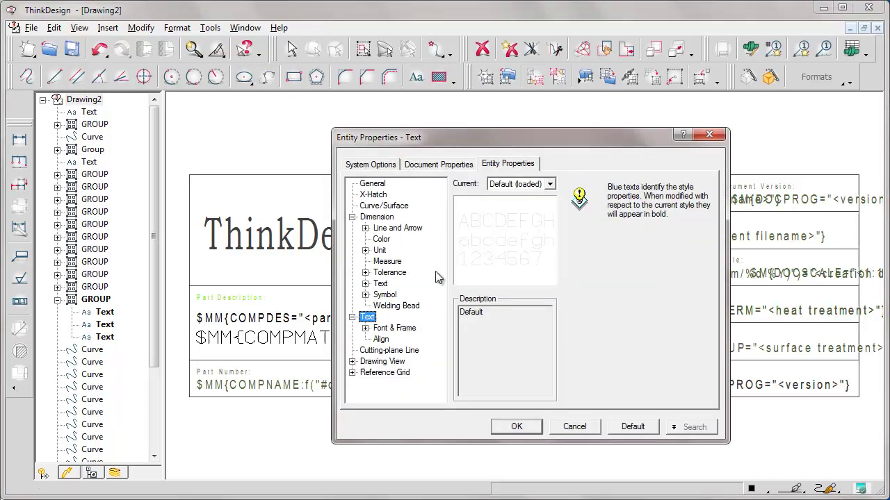
pyautogui.click(440, 165)
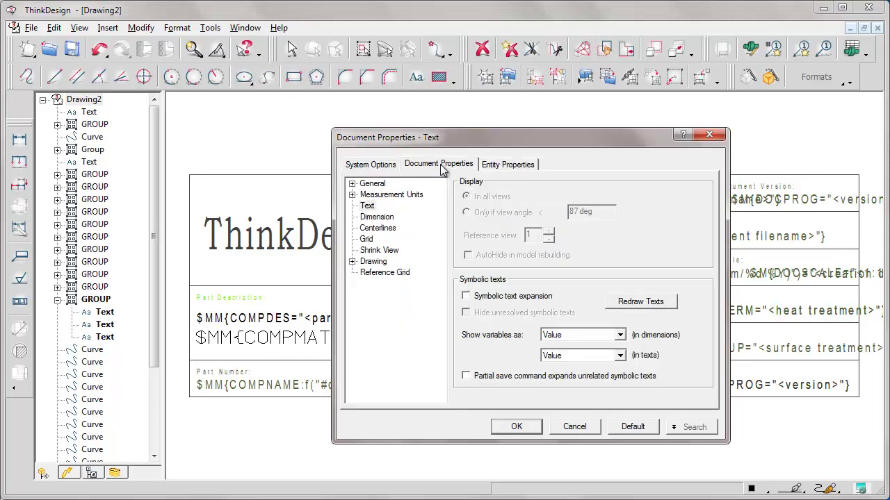
pyautogui.click(367, 207)
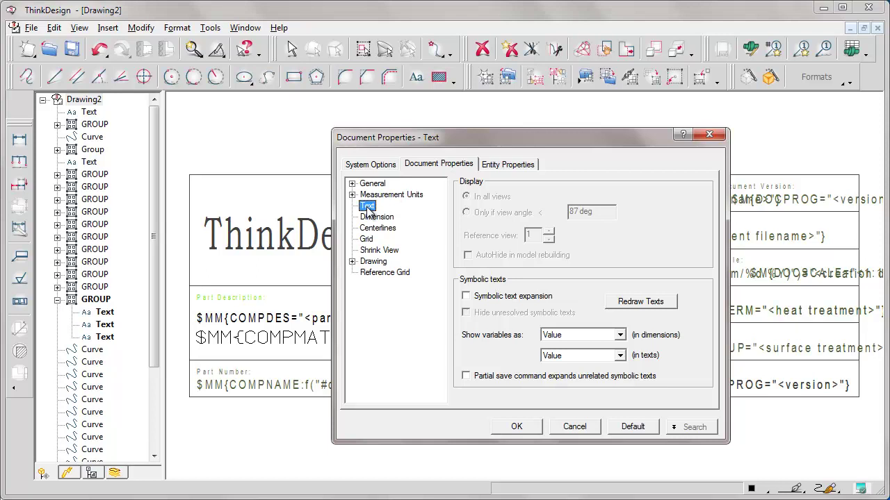
pyautogui.click(502, 297)
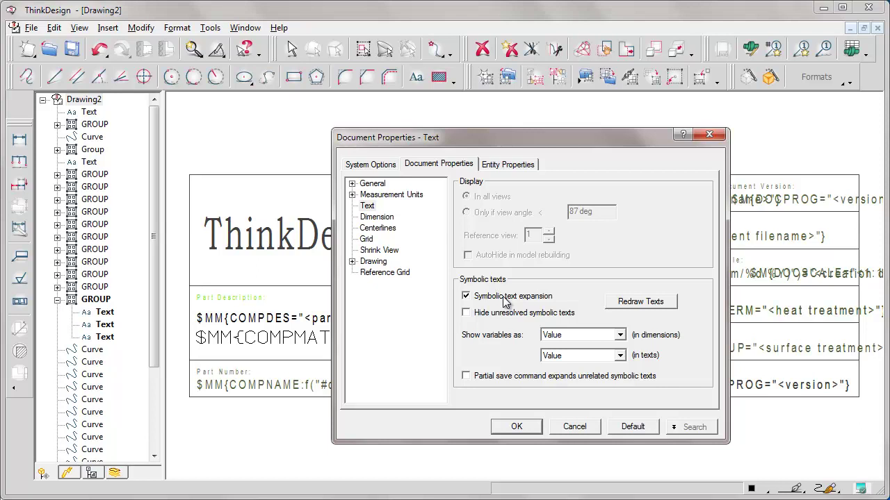
pyautogui.click(643, 304)
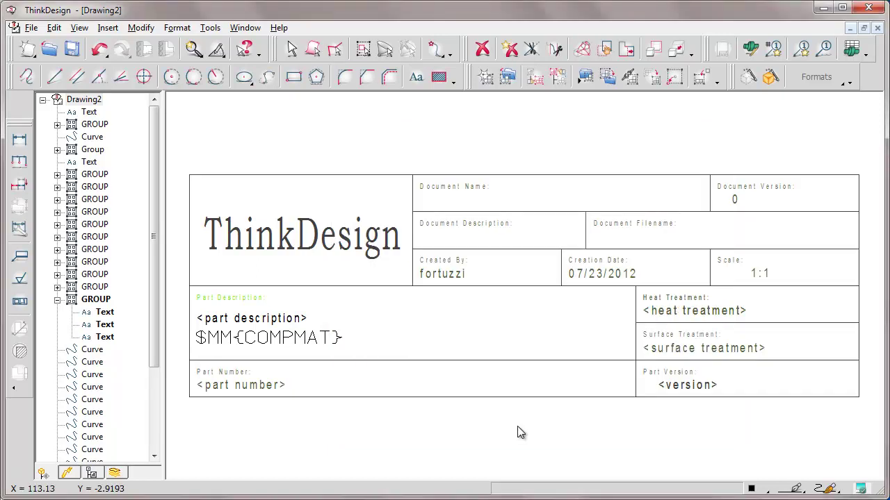
# Delete the $MM{COMPMAT} text and reset the current group to the whole drawing.
pyautogui.click(234, 351)
pyautogui.click(482, 50)
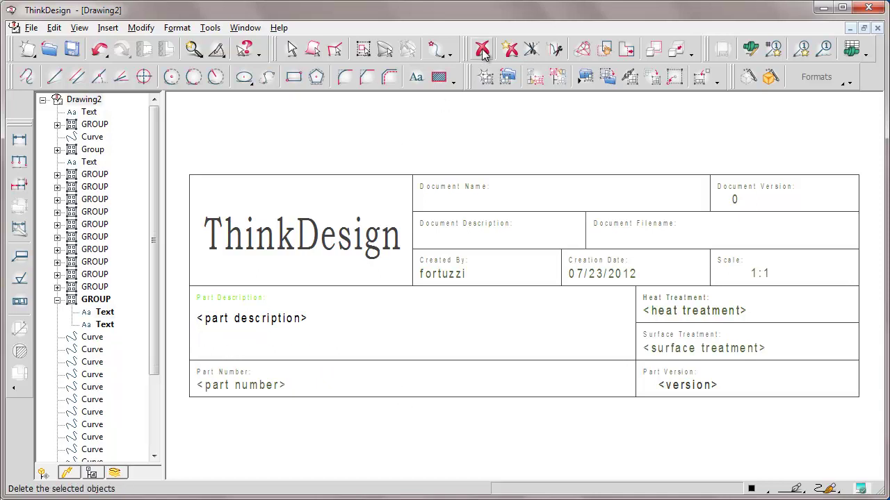
pyautogui.rightClick(231, 345)
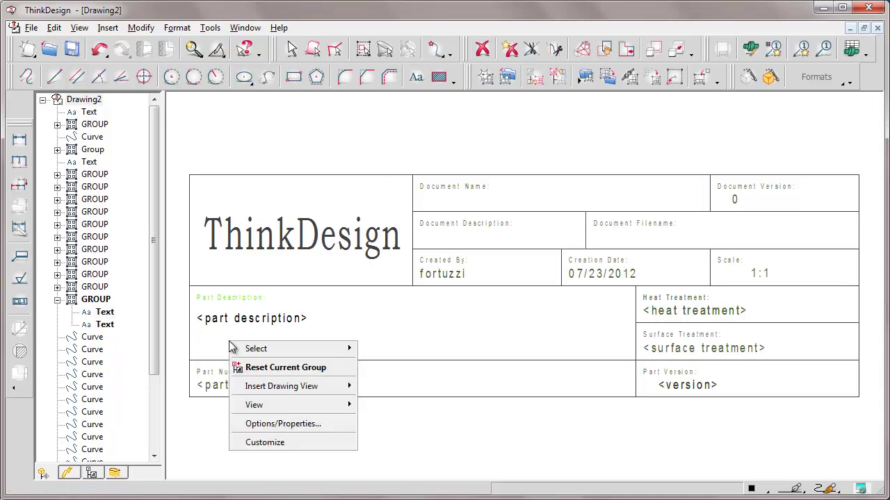
pyautogui.click(275, 368)
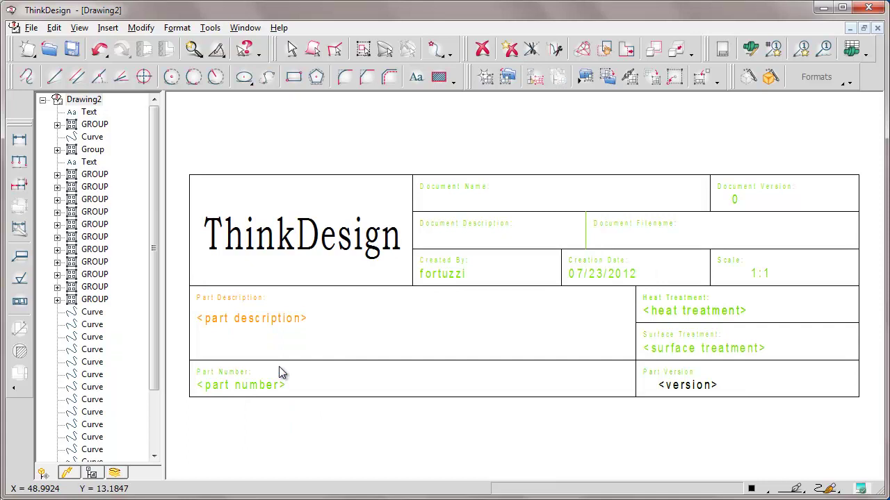
# Delete the Document Filename and Creation Date fields and the divider lines, including the one beside Scale.
pyautogui.click(483, 51)
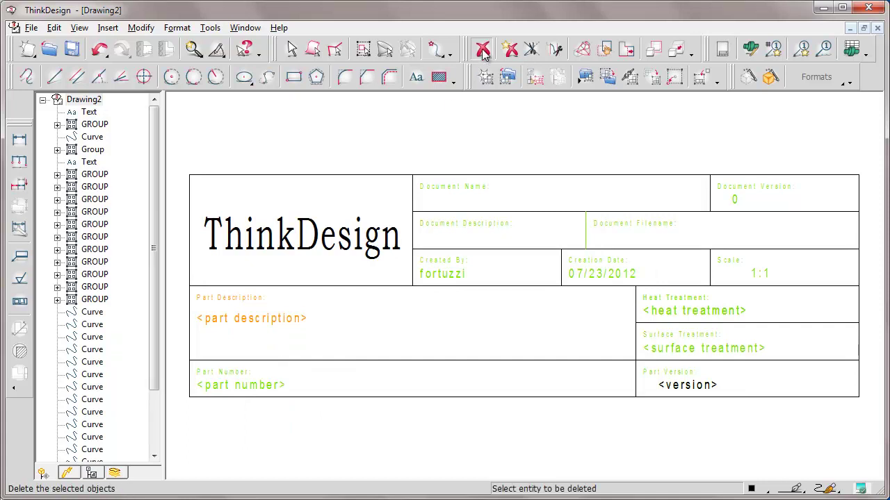
pyautogui.click(634, 229)
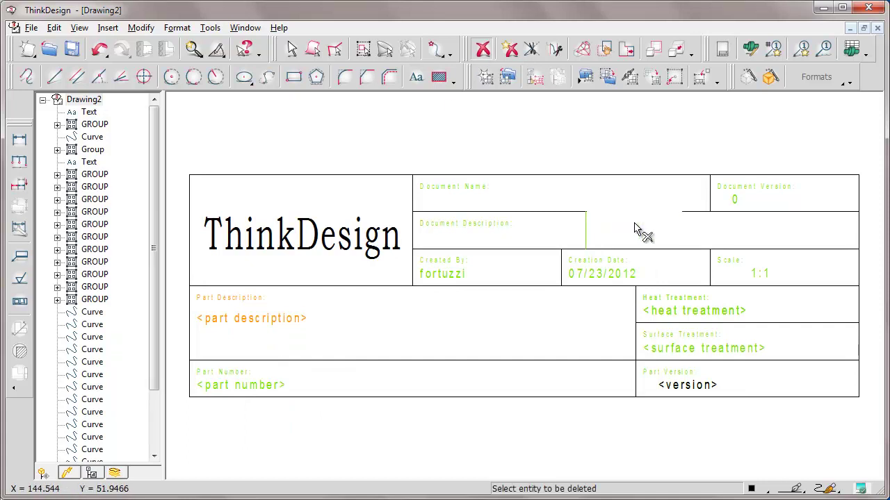
pyautogui.click(585, 229)
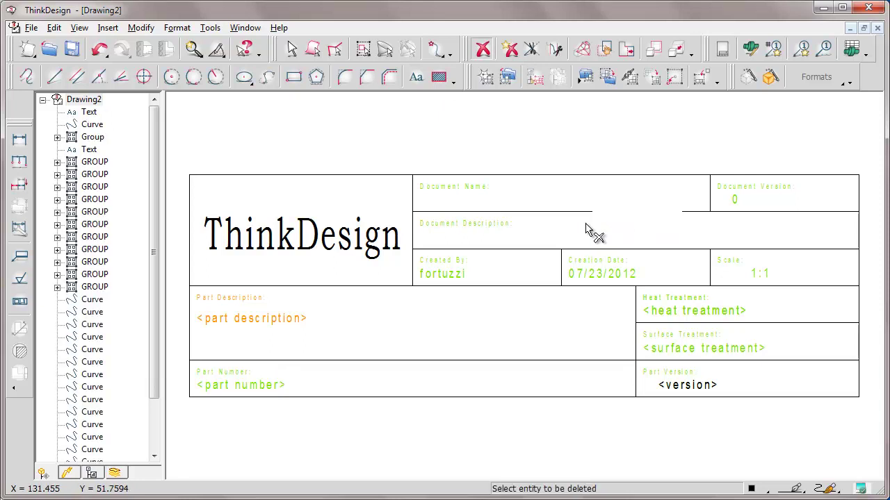
pyautogui.click(601, 266)
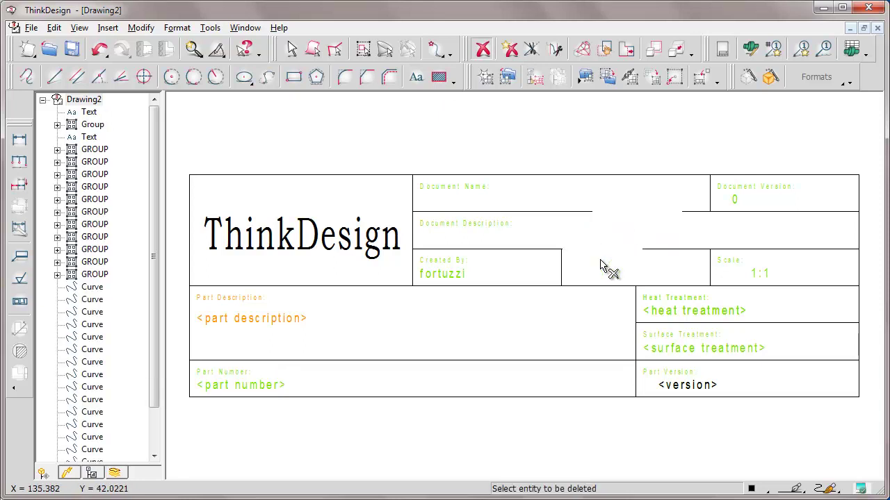
pyautogui.click(710, 267)
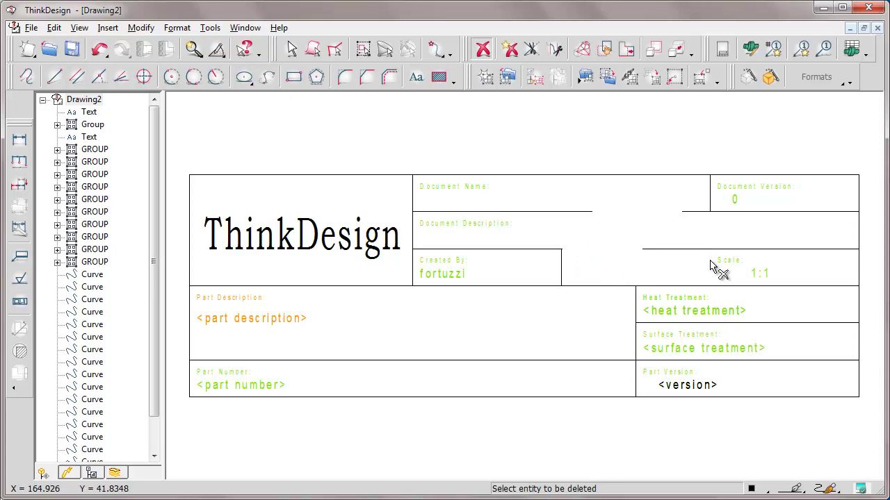
pyautogui.press('Escape')
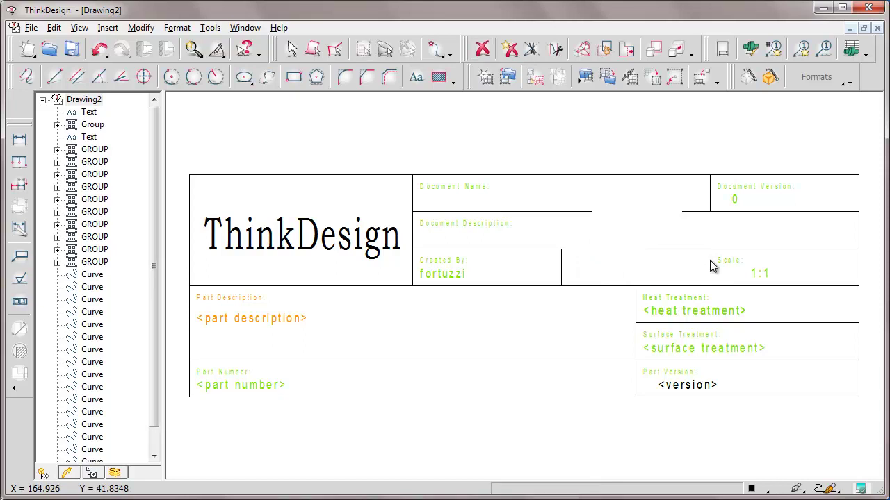
# Change the large logo text from 'ThinkDesign' to 'ThinkD'.
pyautogui.rightClick(371, 243)
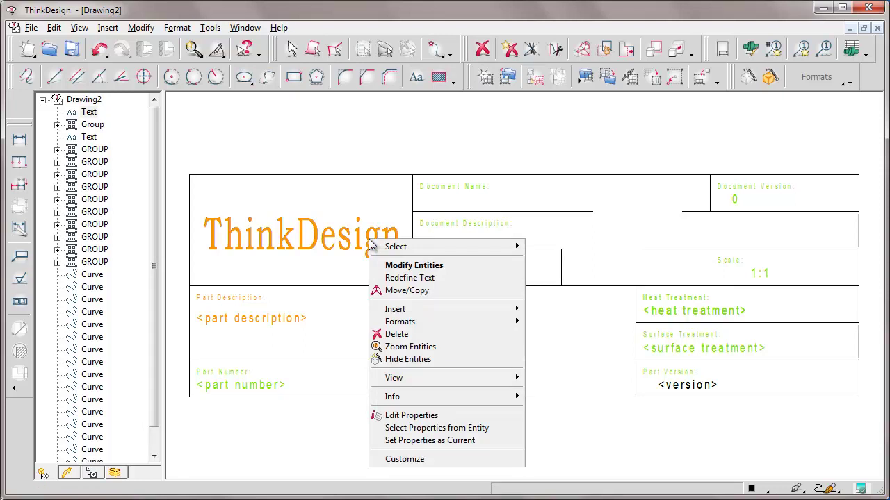
pyautogui.click(417, 265)
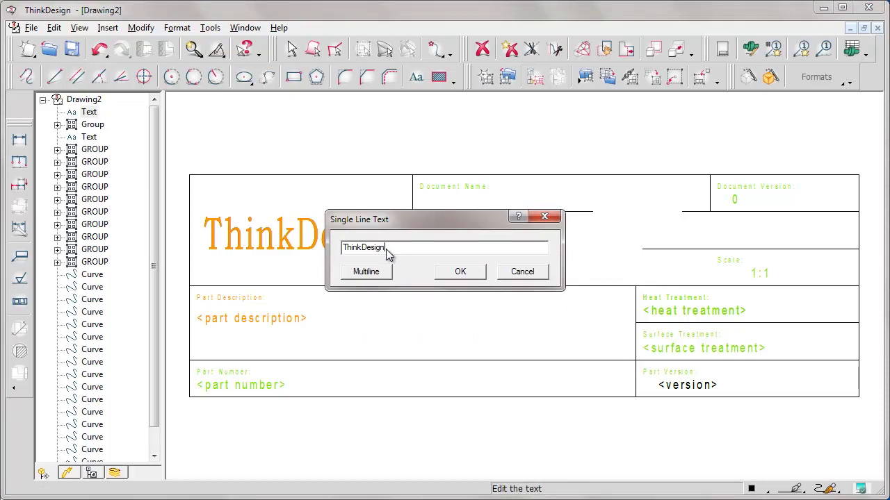
pyautogui.press('BackSpace')
pyautogui.press('BackSpace')
pyautogui.click(460, 271)
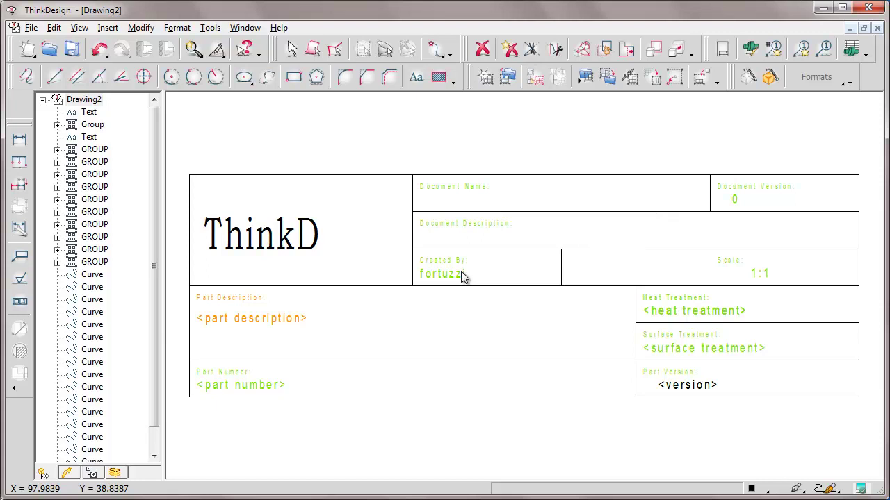
# Move the whole title block so its lower-left corner snaps to the work plane origin.
pyautogui.moveTo(171, 157); pyautogui.dragTo(873, 423)
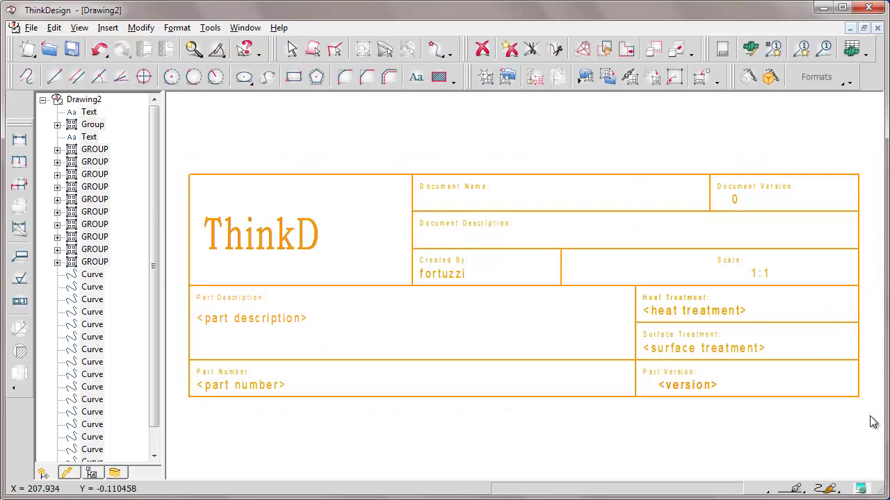
pyautogui.rightClick(303, 243)
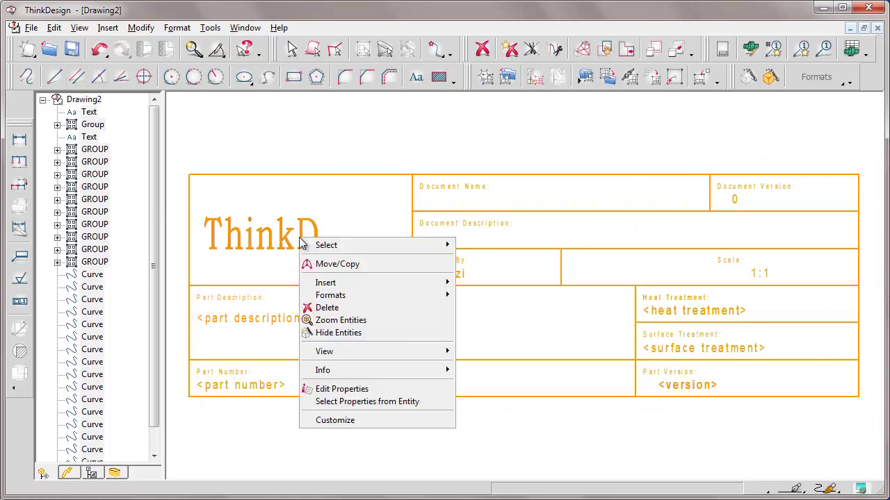
pyautogui.click(334, 264)
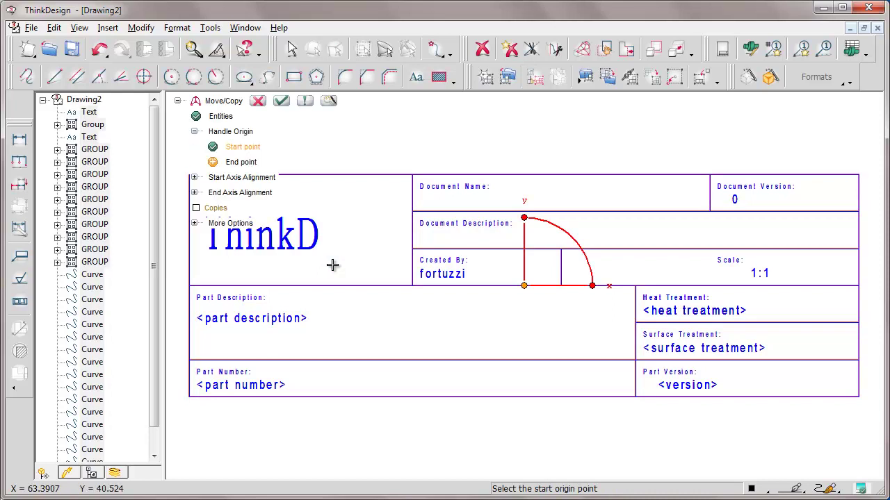
pyautogui.rightClick(237, 148)
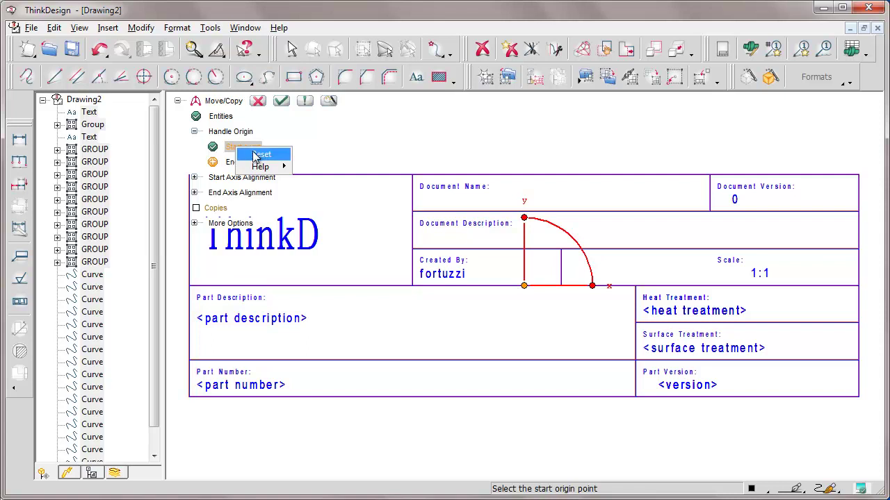
pyautogui.click(259, 154)
pyautogui.click(189, 397)
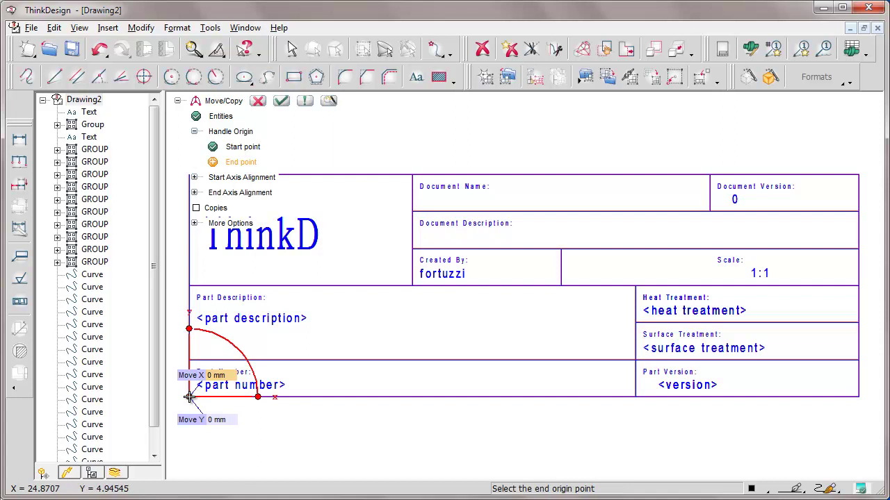
pyautogui.click(437, 51)
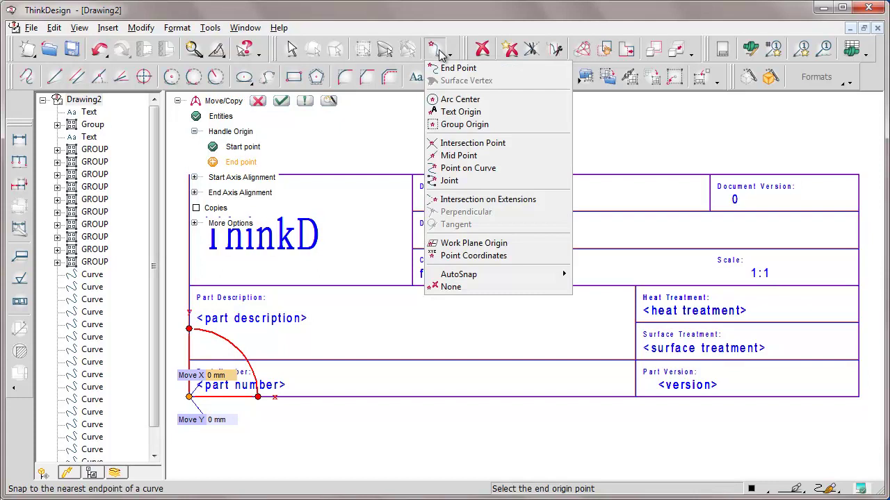
pyautogui.click(472, 243)
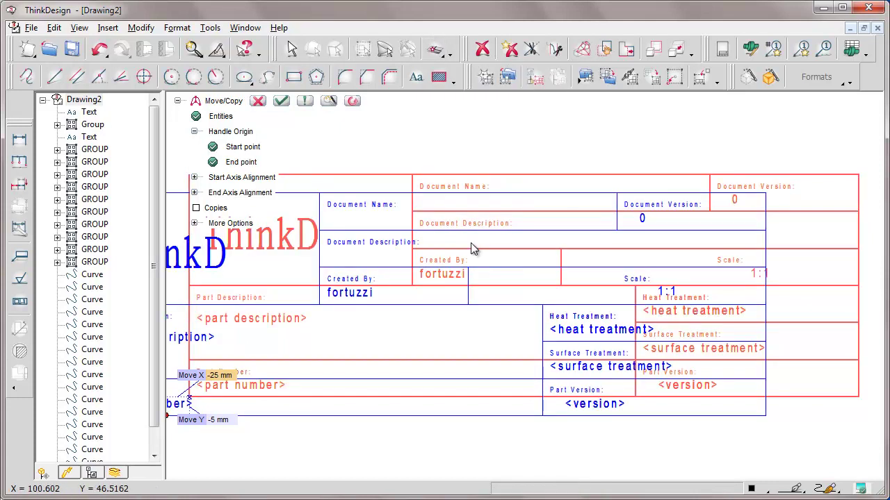
pyautogui.click(281, 101)
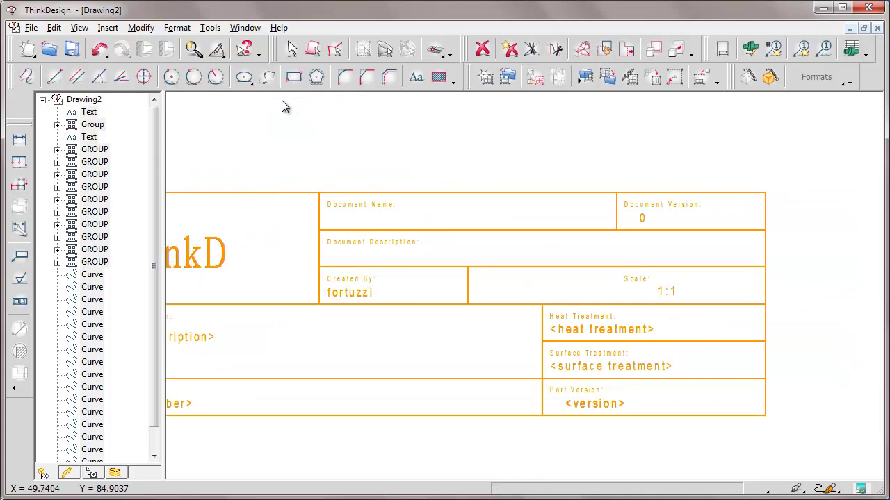
# Save the drawing as title block TDtbl and close the document.
pyautogui.click(31, 28)
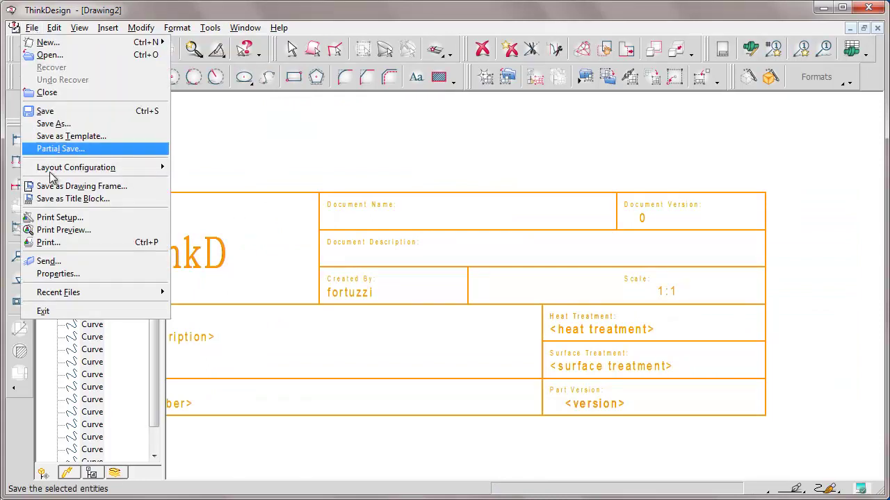
pyautogui.click(56, 204)
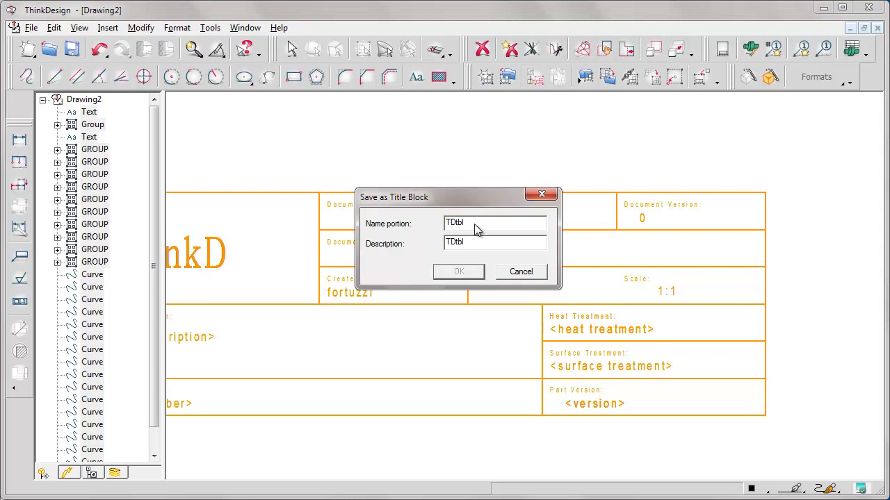
pyautogui.press('Tab')
pyautogui.click(460, 273)
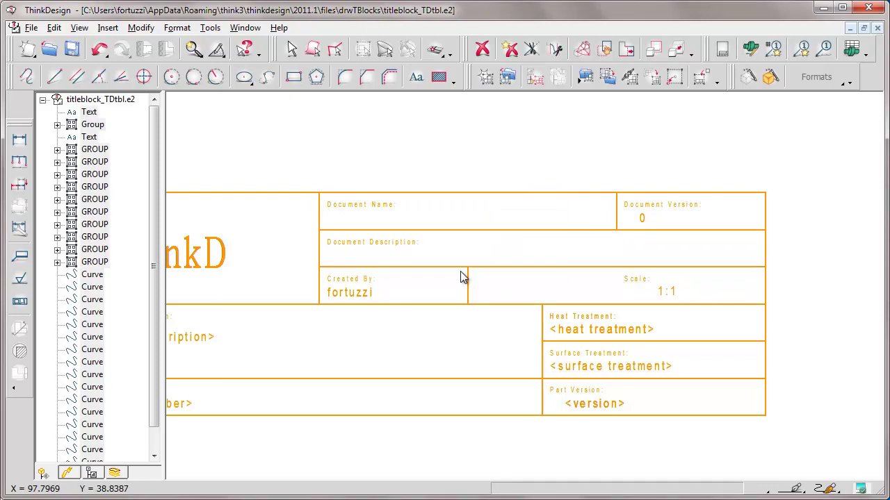
pyautogui.click(876, 27)
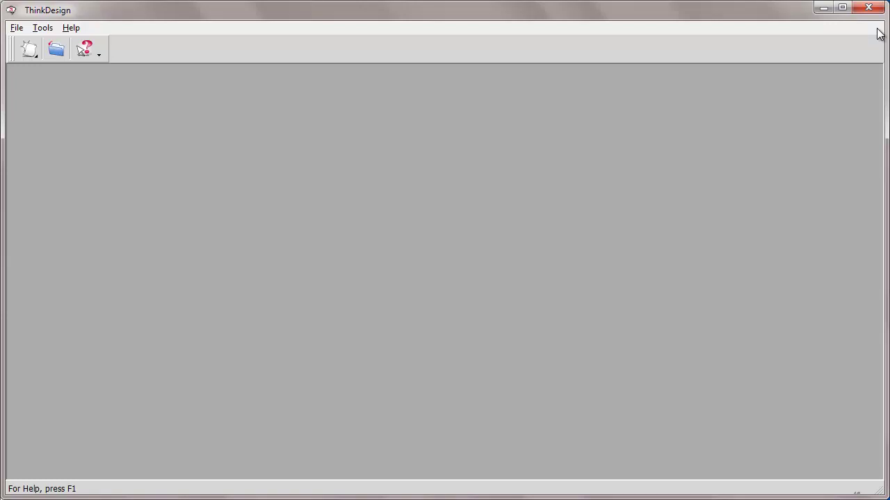
# Create a new Drawing document.
pyautogui.click(29, 49)
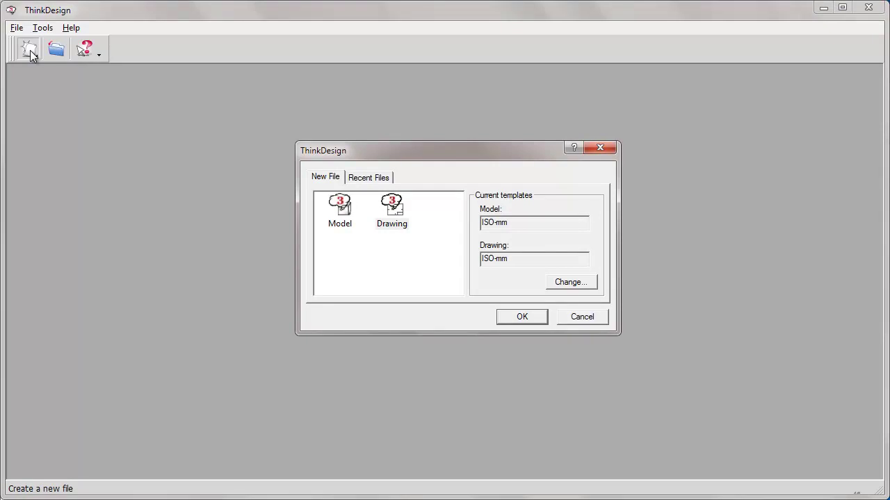
pyautogui.click(392, 207)
pyautogui.click(522, 316)
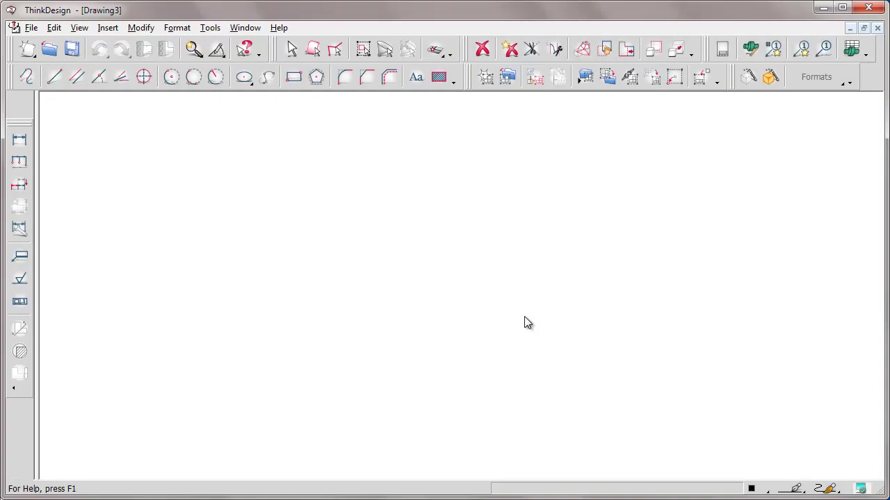
# Insert a Portrait drawing frame using the TDtbl title block.
pyautogui.click(107, 27)
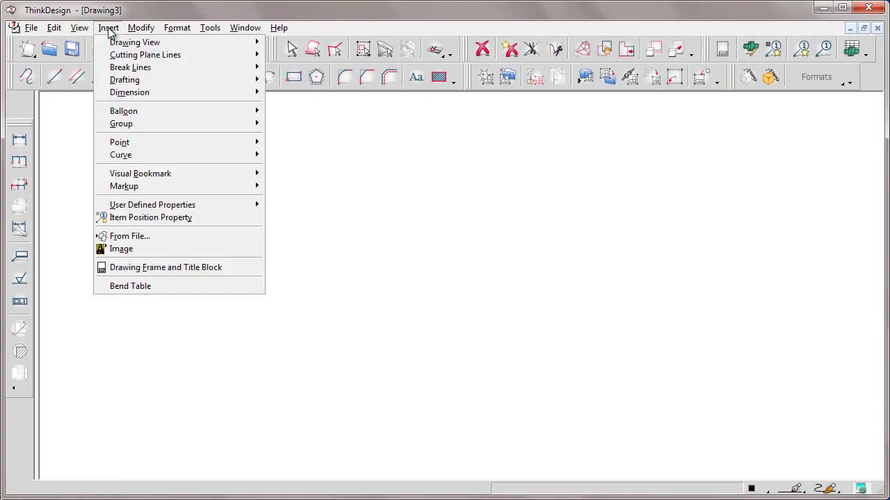
pyautogui.click(168, 269)
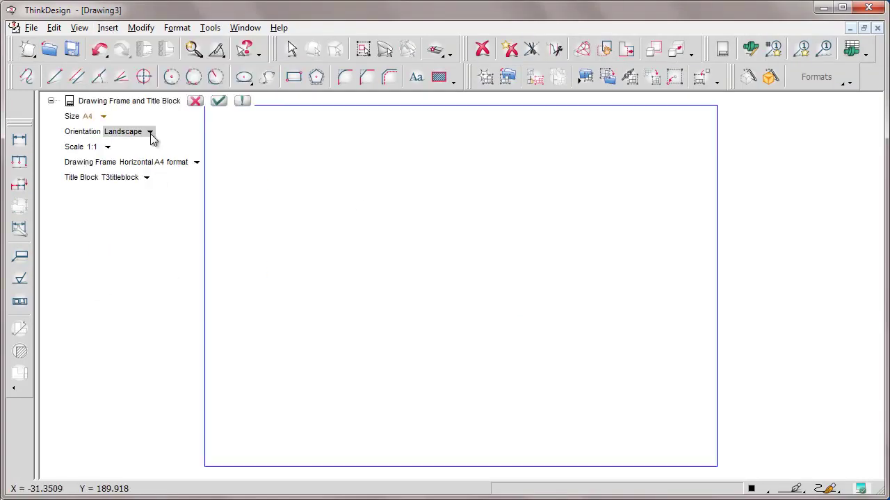
pyautogui.click(151, 134)
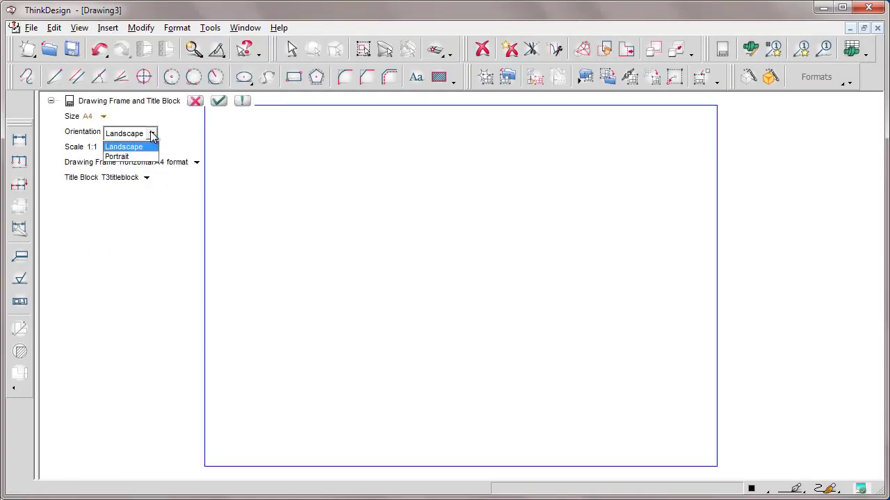
pyautogui.click(117, 156)
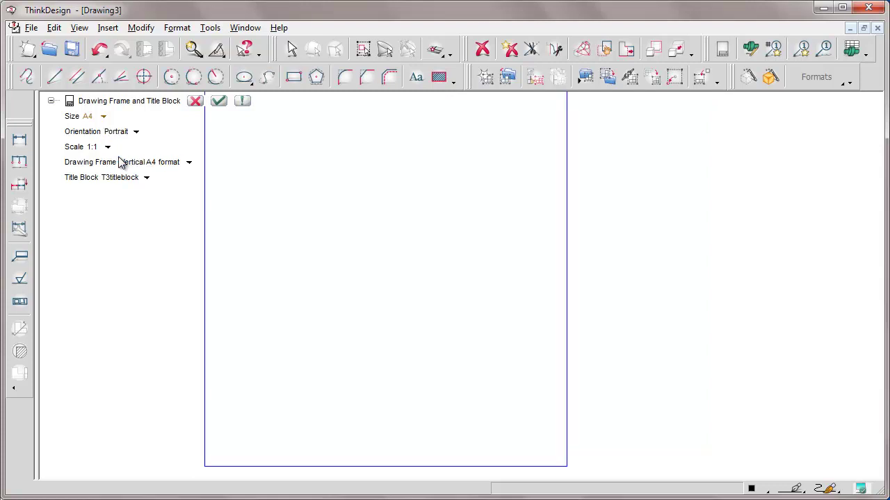
pyautogui.click(147, 178)
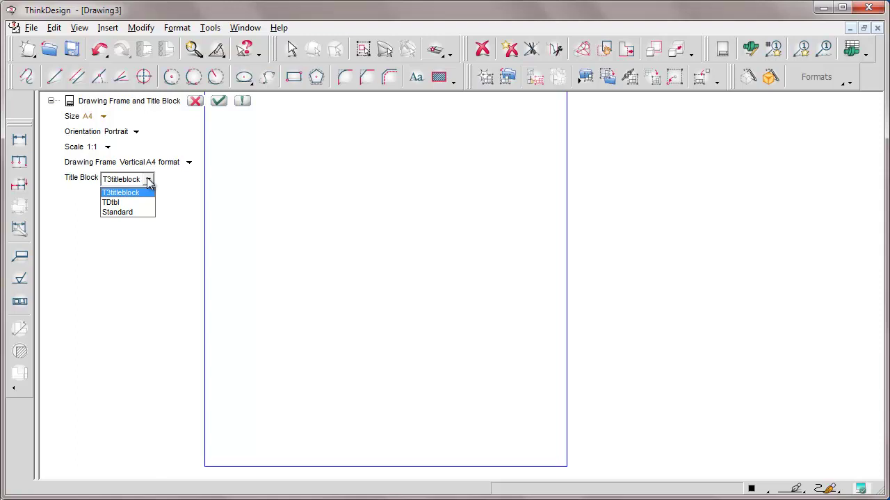
pyautogui.click(114, 202)
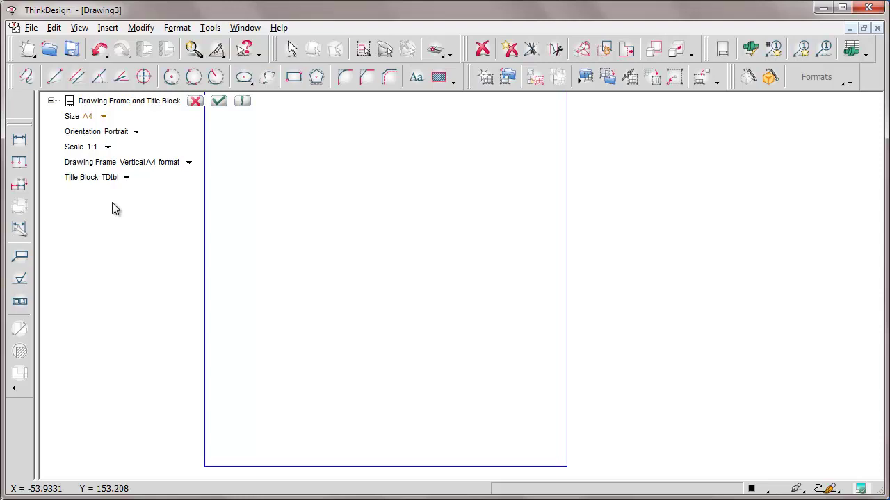
pyautogui.click(219, 101)
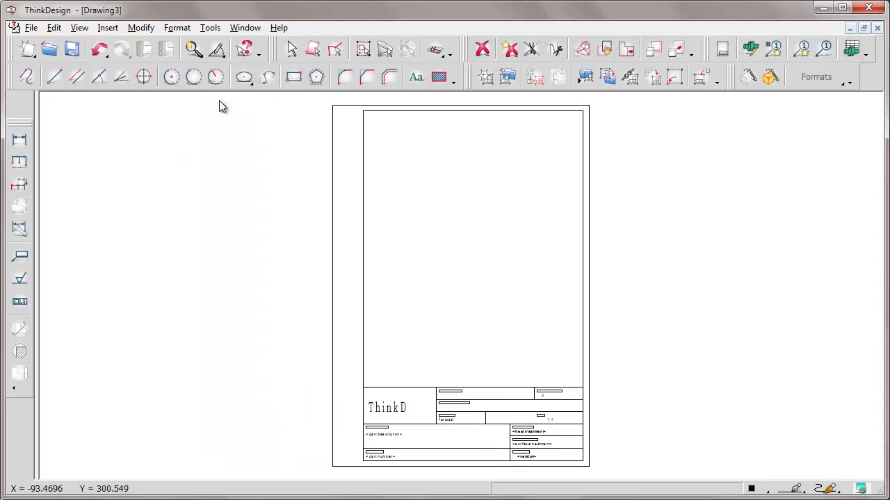